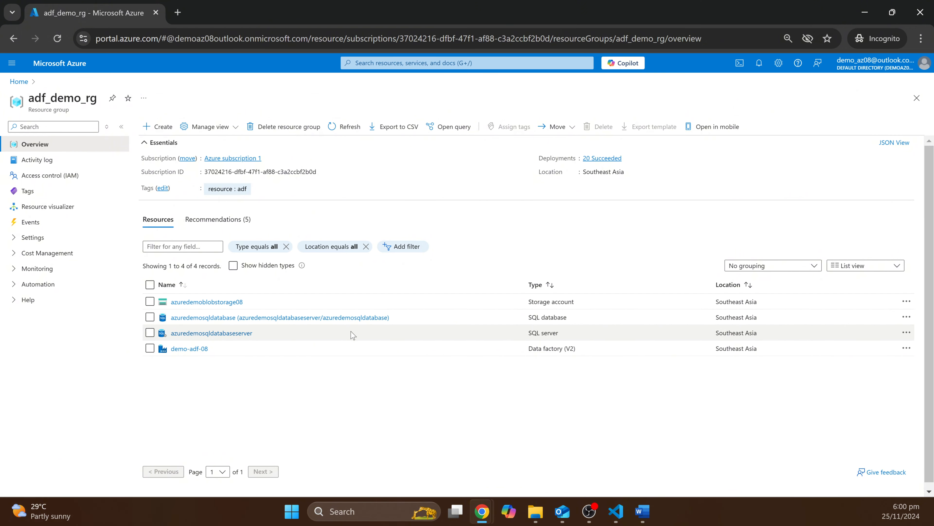
- Create a blob container named input in the azuredemoblobstorage08 storage account
{"action": "middle_click", "coordinate": [216, 303]}
{"action": "left_click", "coordinate": [202, 20]}
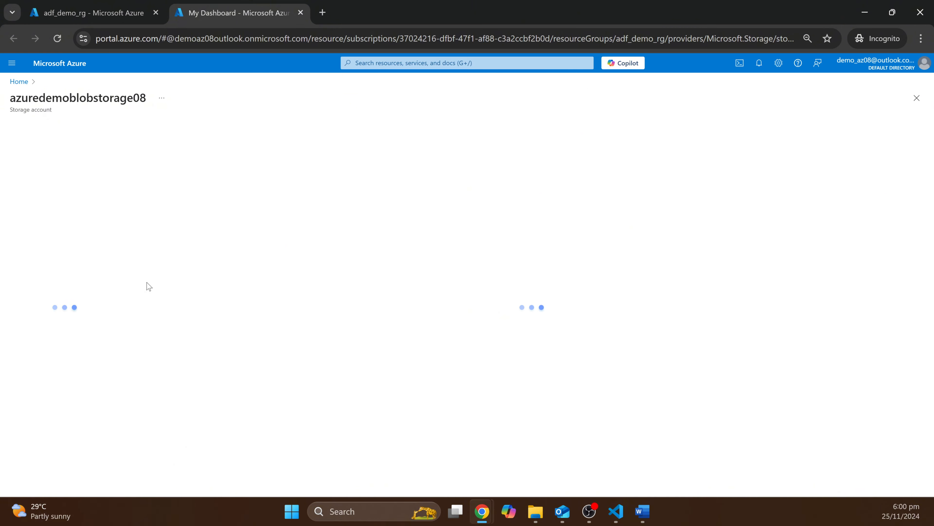
{"action": "left_click", "coordinate": [45, 316]}
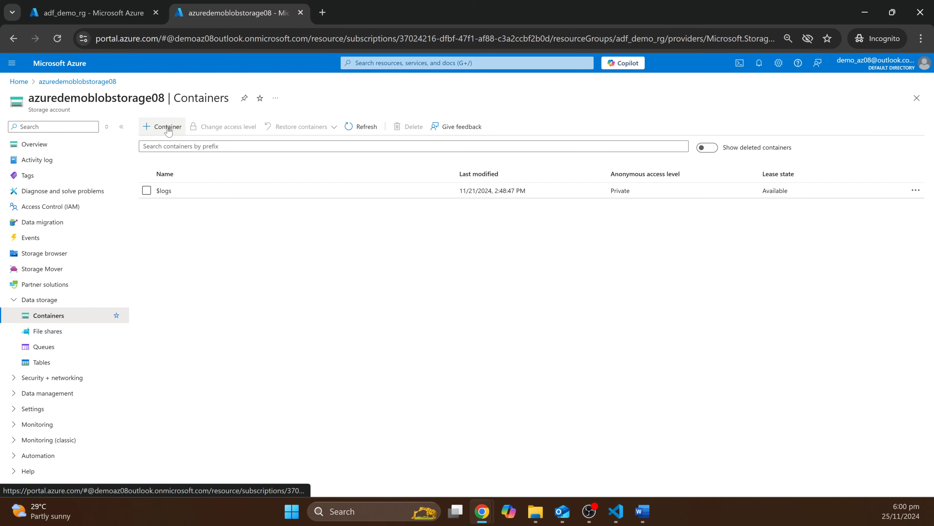
{"action": "left_click", "coordinate": [163, 126]}
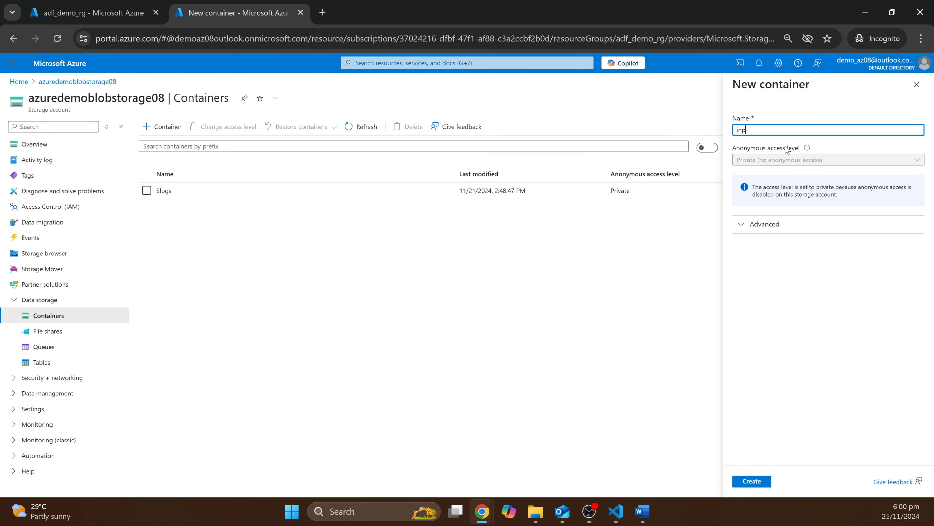
{"action": "left_click", "coordinate": [765, 482]}
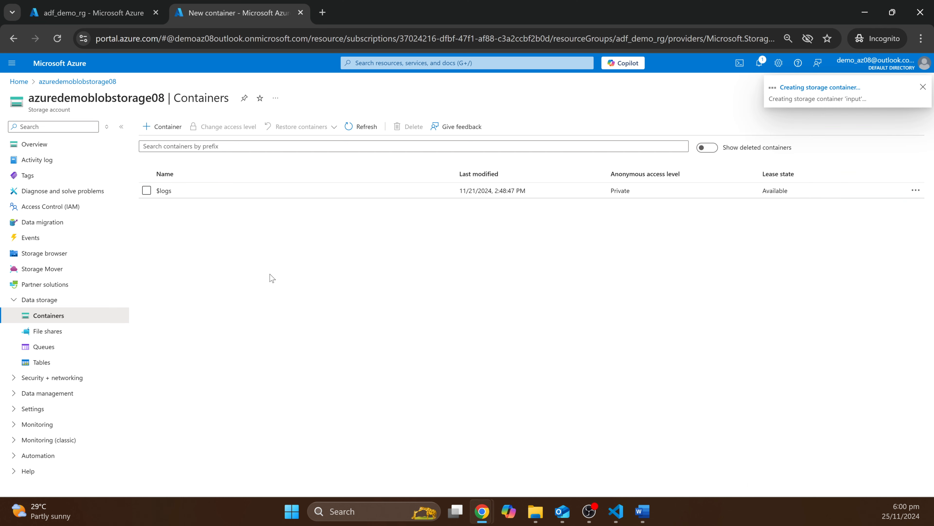
- Upload the files Games.csv and Taxi.csv to the input container
{"action": "left_click", "coordinate": [162, 207]}
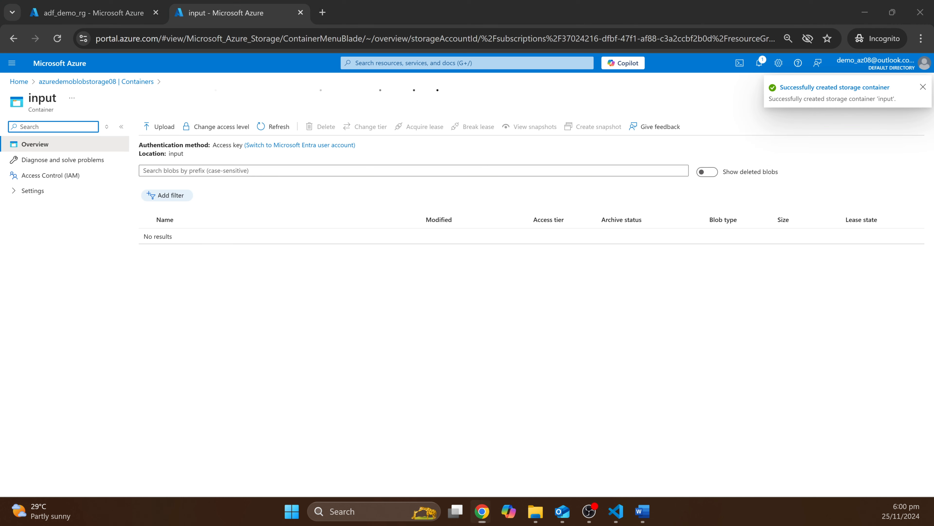
{"action": "left_click", "coordinate": [159, 127]}
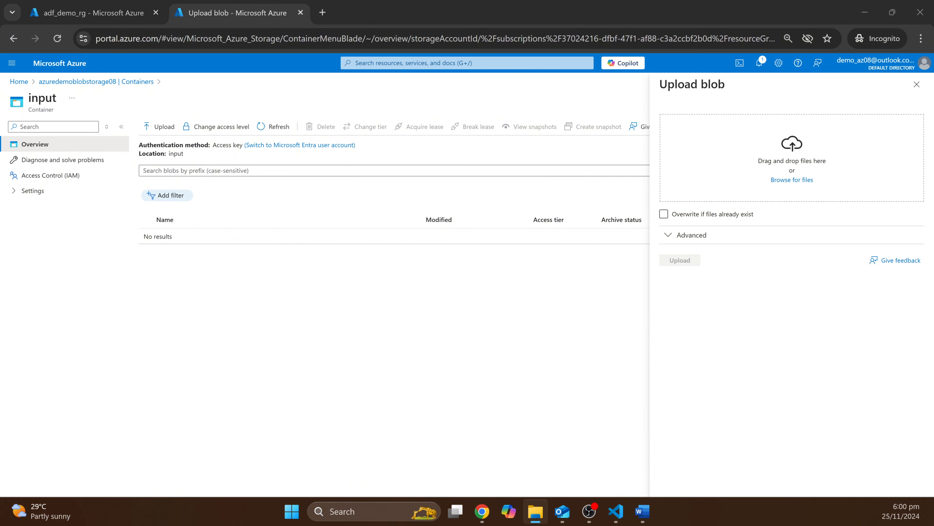
{"action": "mouse_move", "coordinate": [792, 154]}
{"action": "left_mouse_down"}
{"action": "mouse_move", "coordinate": [790, 122]}
{"action": "mouse_move", "coordinate": [792, 147]}
{"action": "left_mouse_up"}
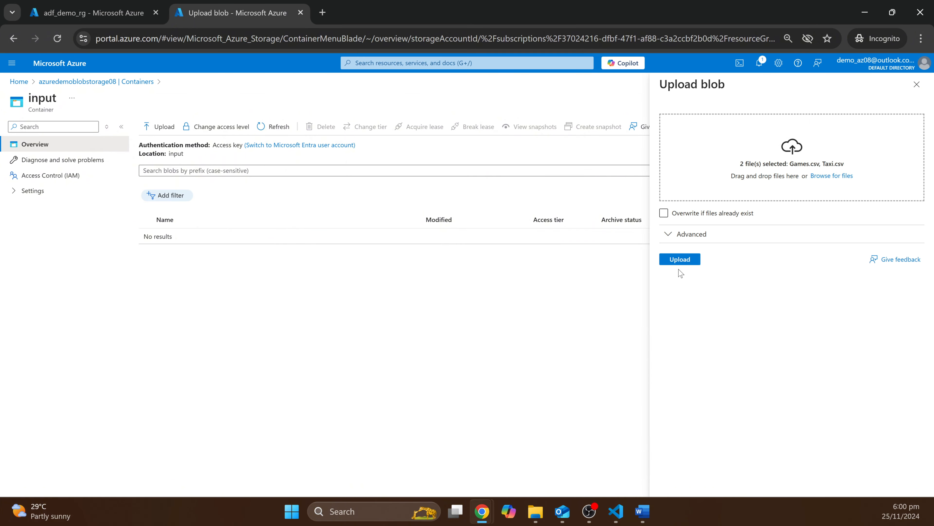
{"action": "left_click", "coordinate": [680, 259]}
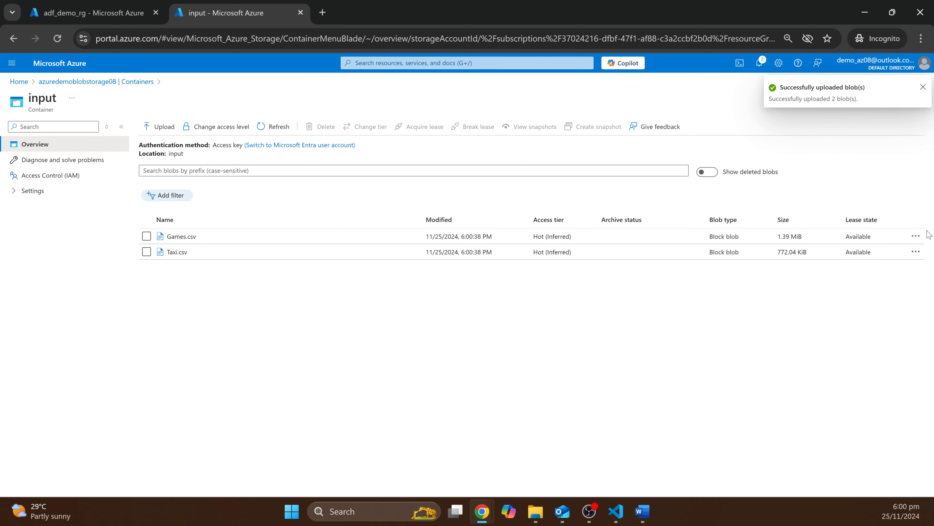
- Examine the contents of Games.csv in the blob editor and close the file
{"action": "left_click", "coordinate": [915, 235]}
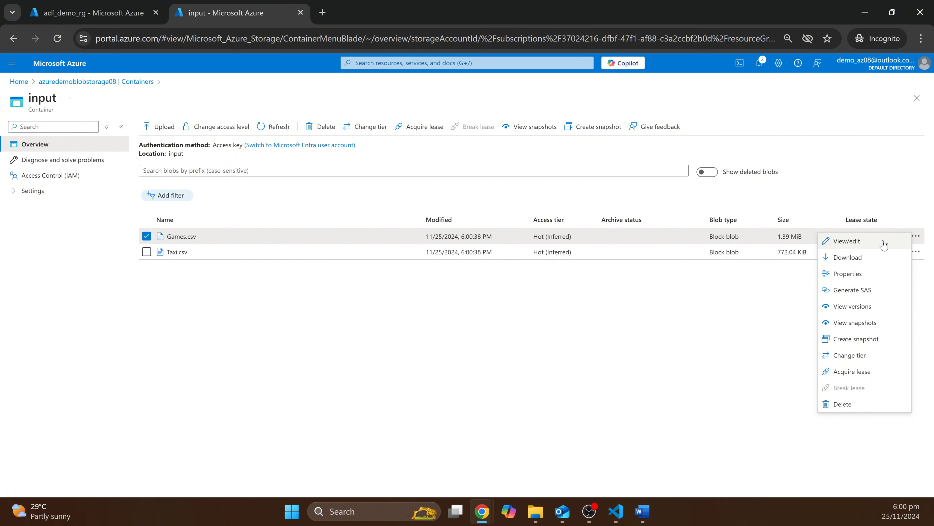
{"action": "left_click", "coordinate": [868, 241]}
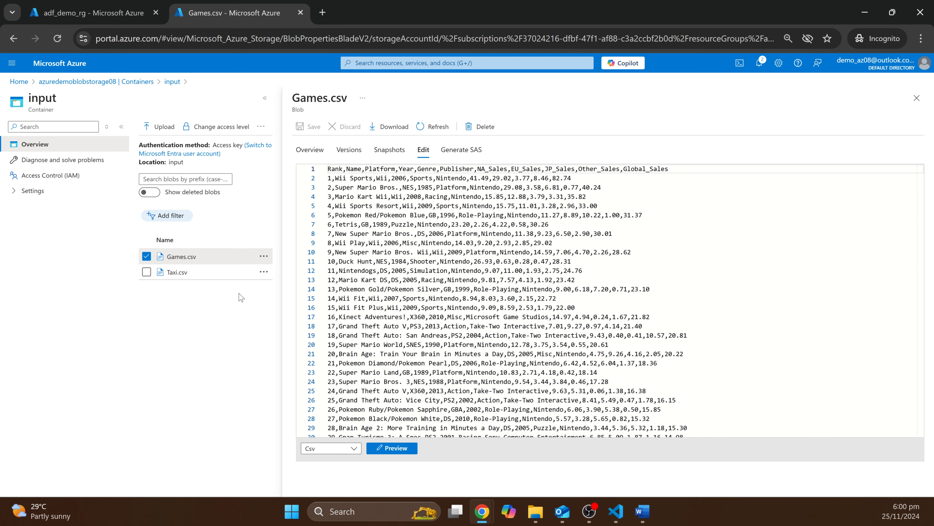
{"action": "left_click", "coordinate": [917, 97]}
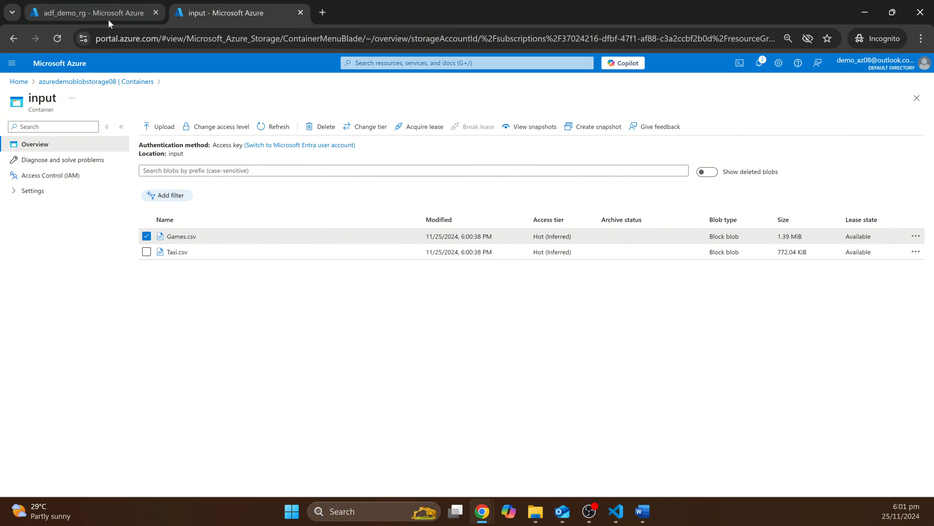
- Open the query editor of azuredemosqldatabase from the adf_demo_rg resource group and sign in with the SQL server authentication password
{"action": "left_click", "coordinate": [97, 18]}
{"action": "middle_click", "coordinate": [214, 322]}
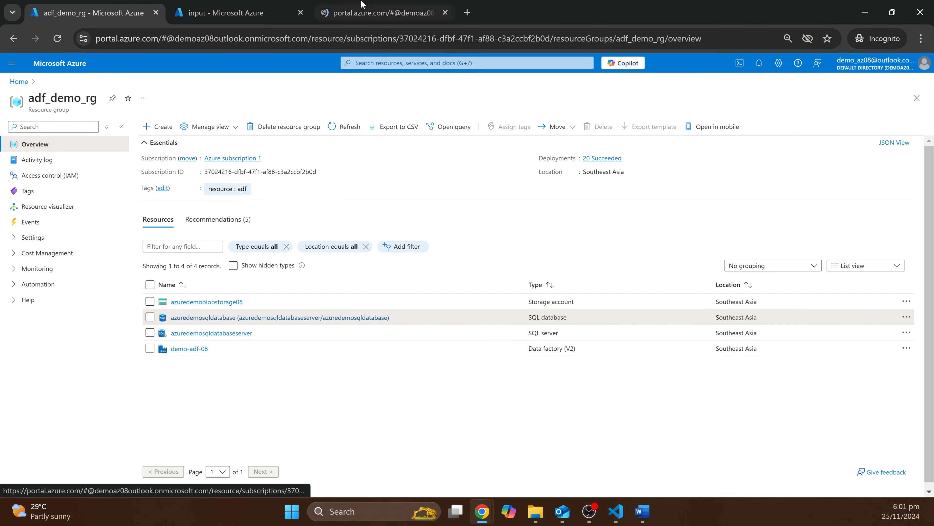
{"action": "left_click", "coordinate": [375, 11]}
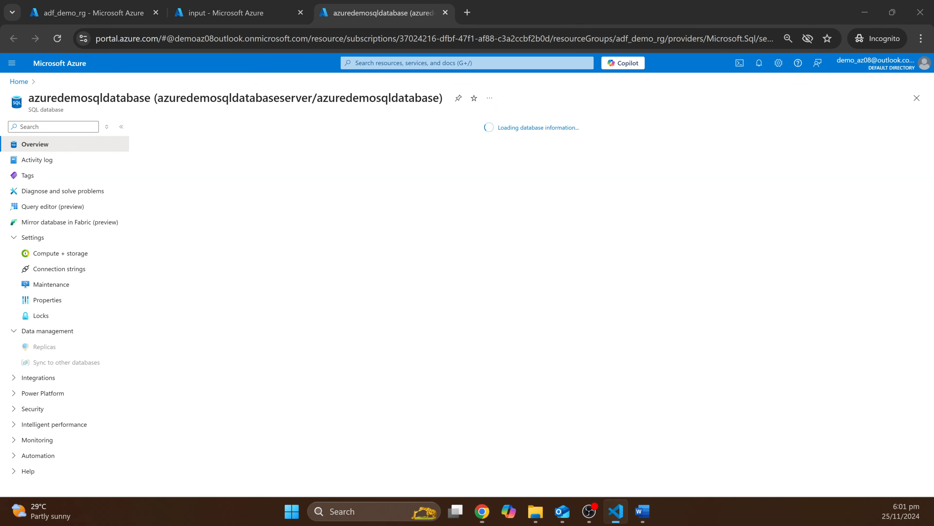
{"action": "left_click", "coordinate": [64, 208]}
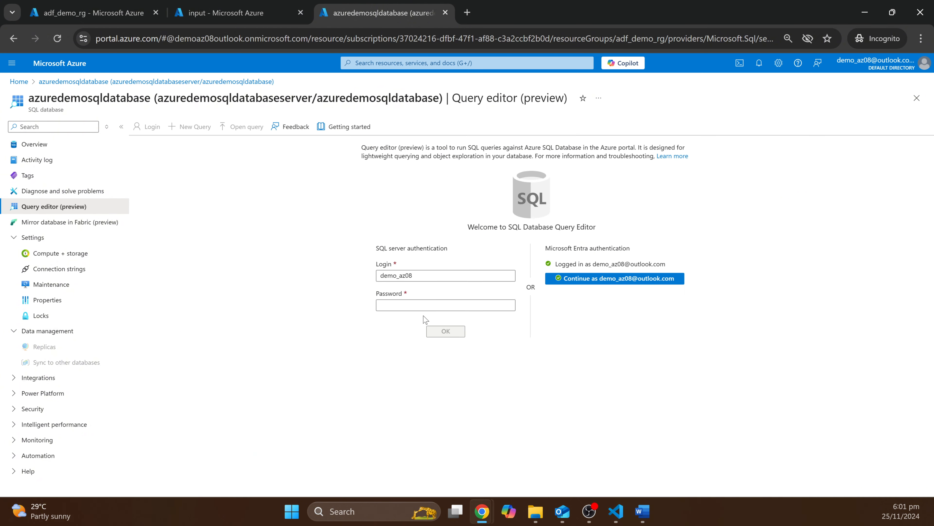
{"action": "left_click", "coordinate": [407, 305]}
{"action": "type", "text": "**"}
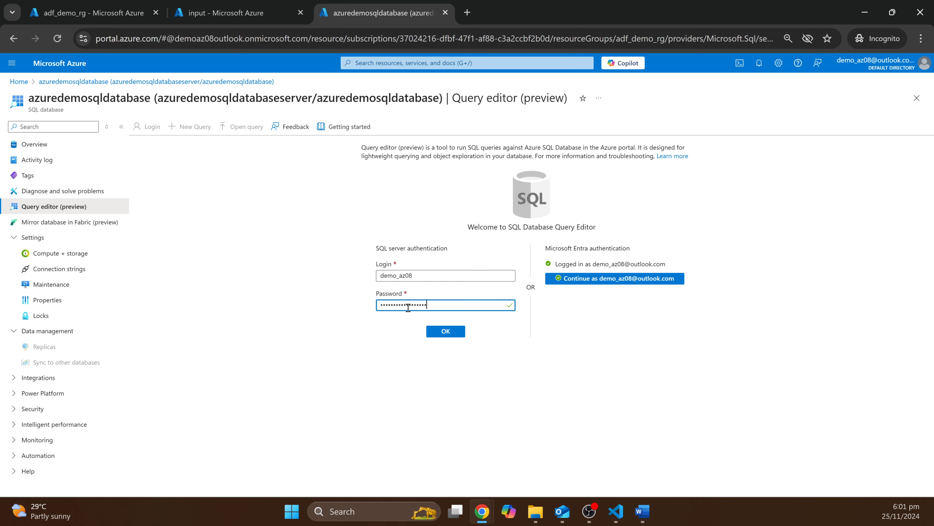
{"action": "key", "text": "Return"}
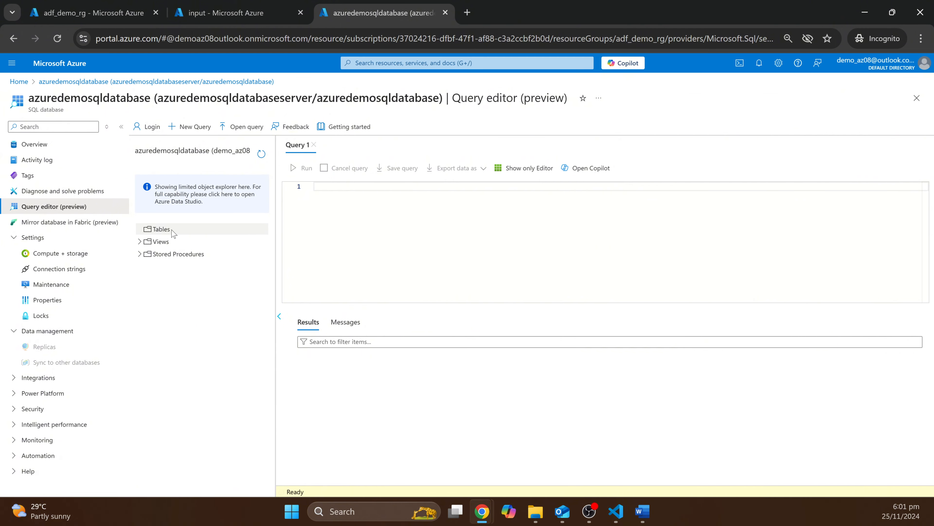
- Paste and run the SQL script that creates the Taxi table (pickup through dropoff_borough) and the Games table (Rank through Global_Sales)
{"action": "key", "text": "alt+Tab"}
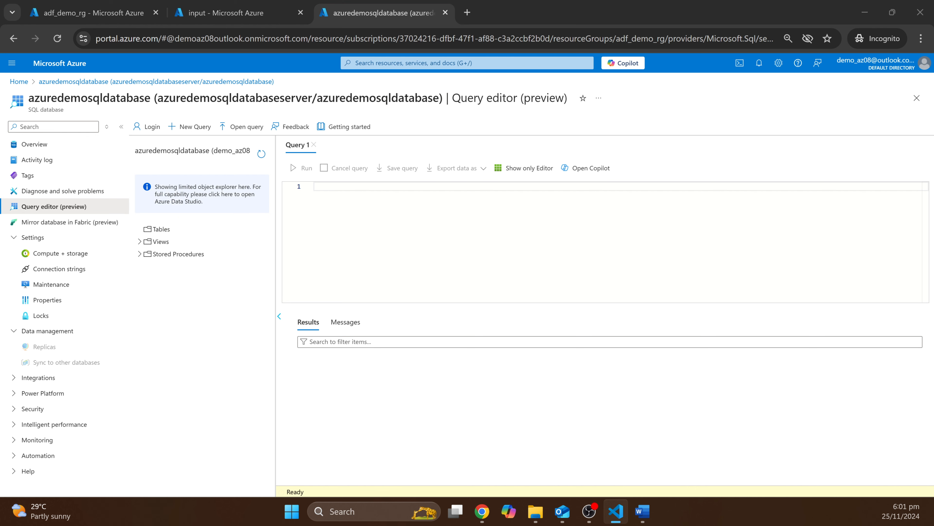
{"action": "left_click", "coordinate": [334, 200]}
{"action": "key", "text": "ctrl+v"}
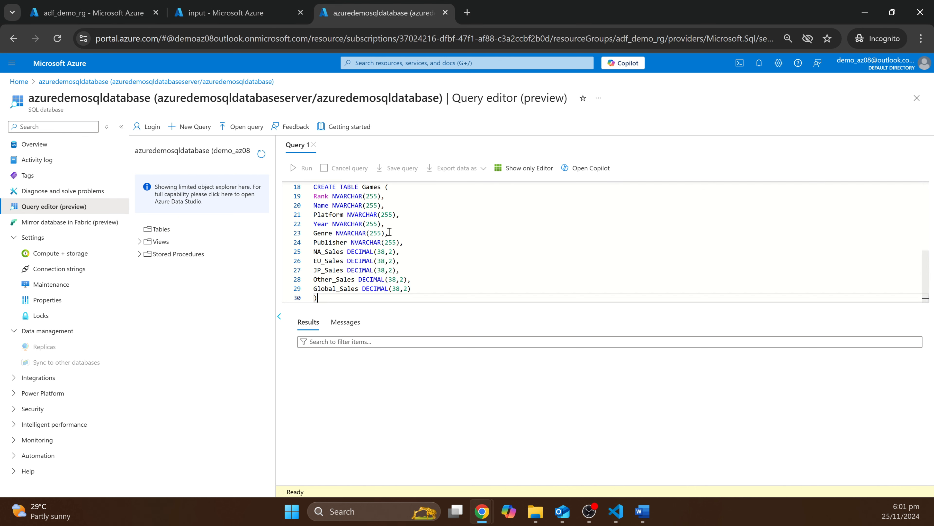
{"action": "left_click", "coordinate": [534, 168]}
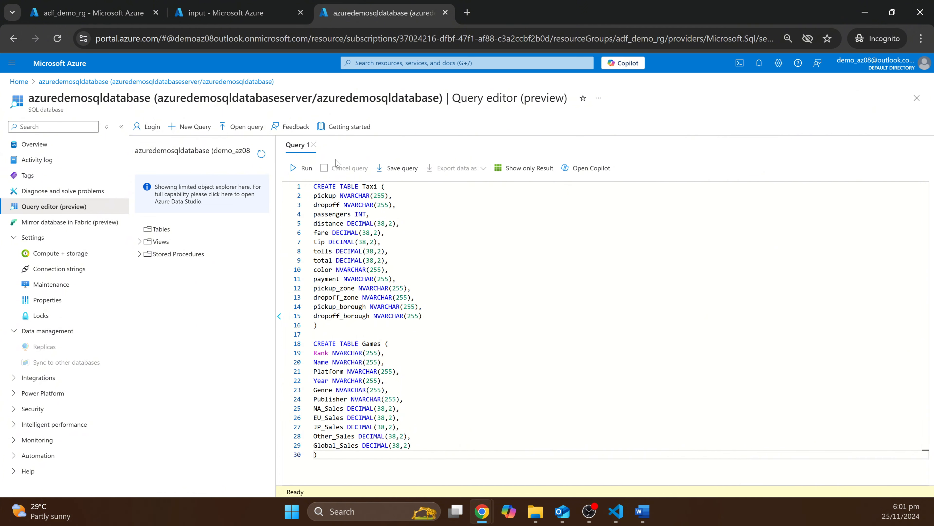
{"action": "left_click", "coordinate": [302, 167]}
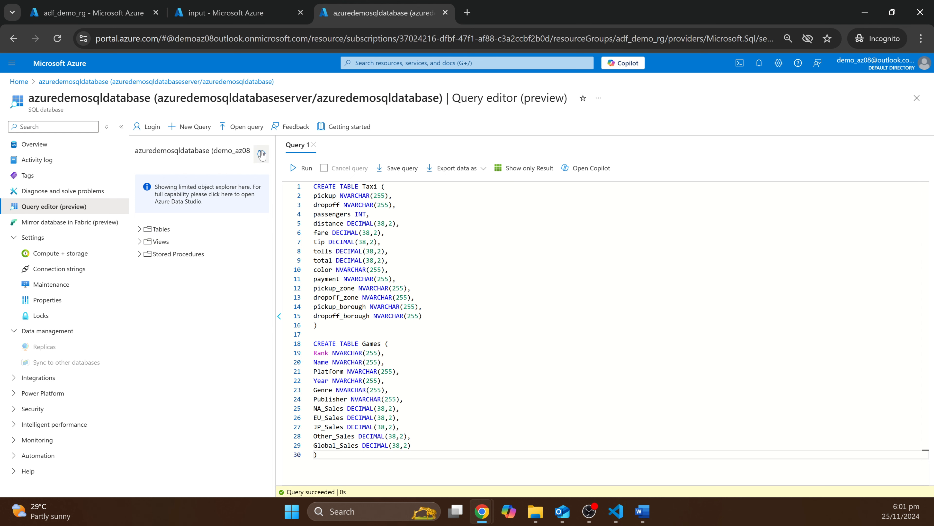
- Examine the columns of the dbo.Games and dbo.Taxi tables in the database's object list
{"action": "left_click", "coordinate": [140, 229]}
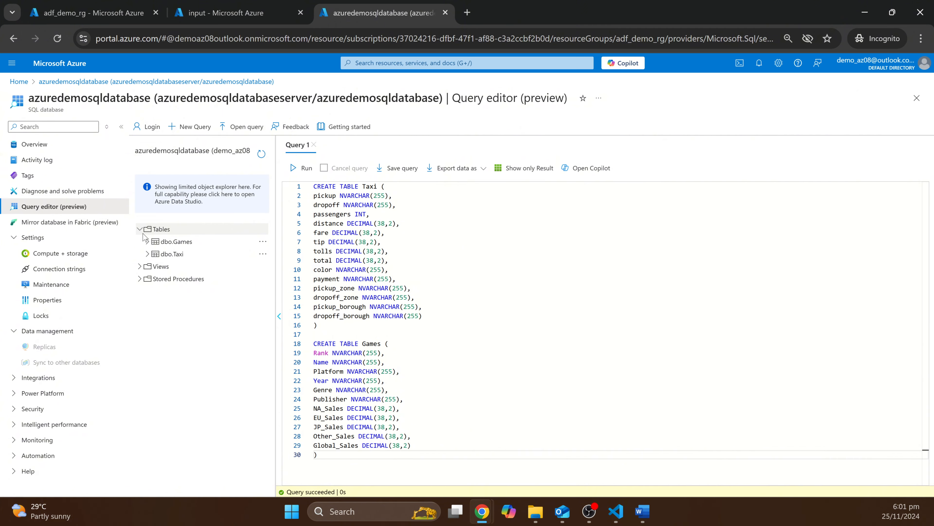
{"action": "left_click", "coordinate": [147, 241]}
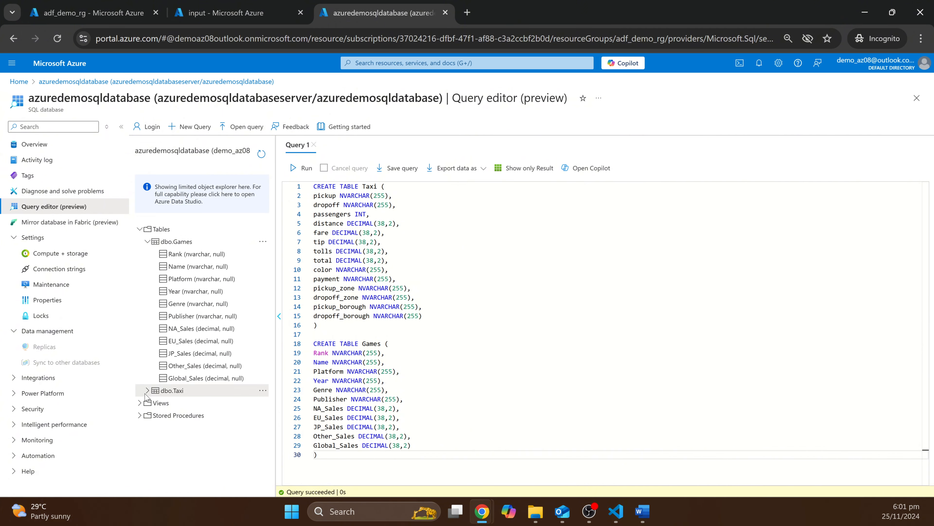
{"action": "left_click", "coordinate": [146, 391]}
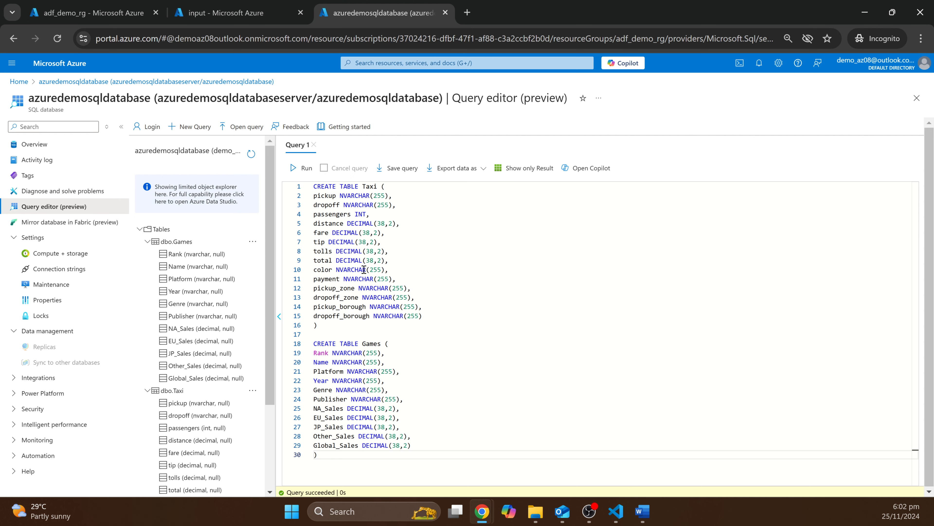
- Open the demo-adf-08 data factory from the adf_demo_rg resource group and launch Azure Data Factory Studio
{"action": "left_click", "coordinate": [92, 13]}
{"action": "left_click", "coordinate": [189, 348], "text": "ctrl"}
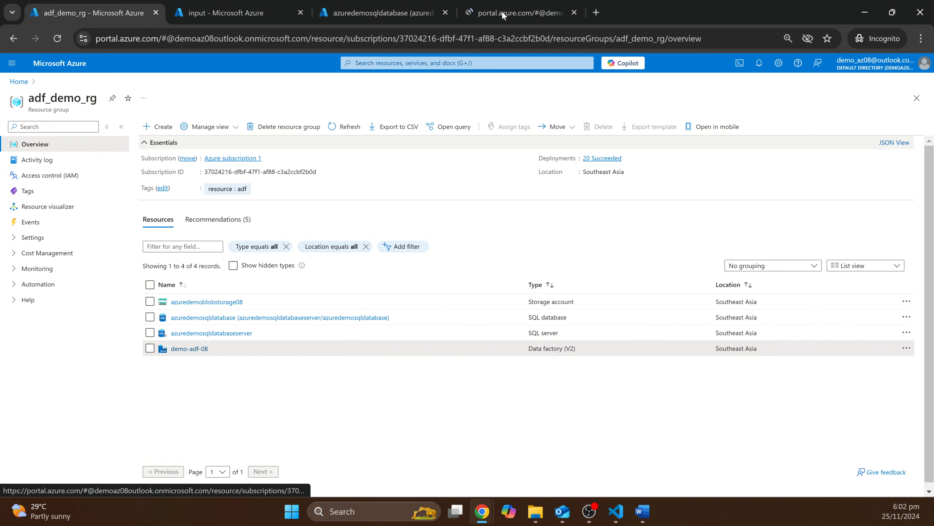
{"action": "left_click", "coordinate": [503, 13]}
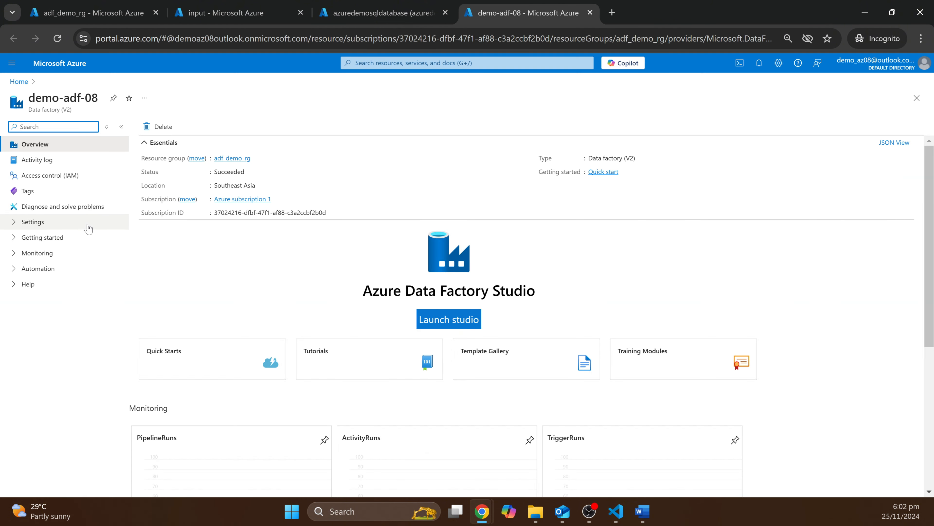
{"action": "left_click", "coordinate": [450, 323]}
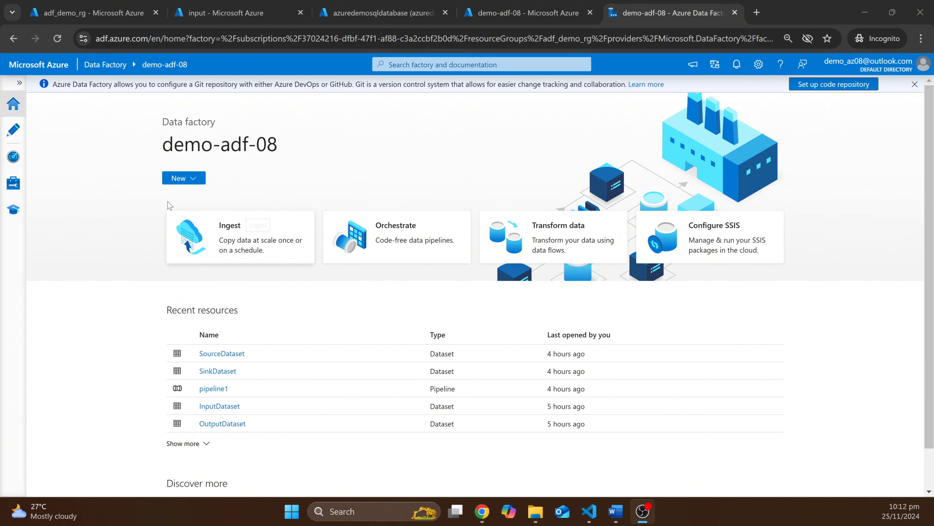
- Create a new pipeline in the data factory and add a Copy data activity to its canvas
{"action": "left_click", "coordinate": [14, 130]}
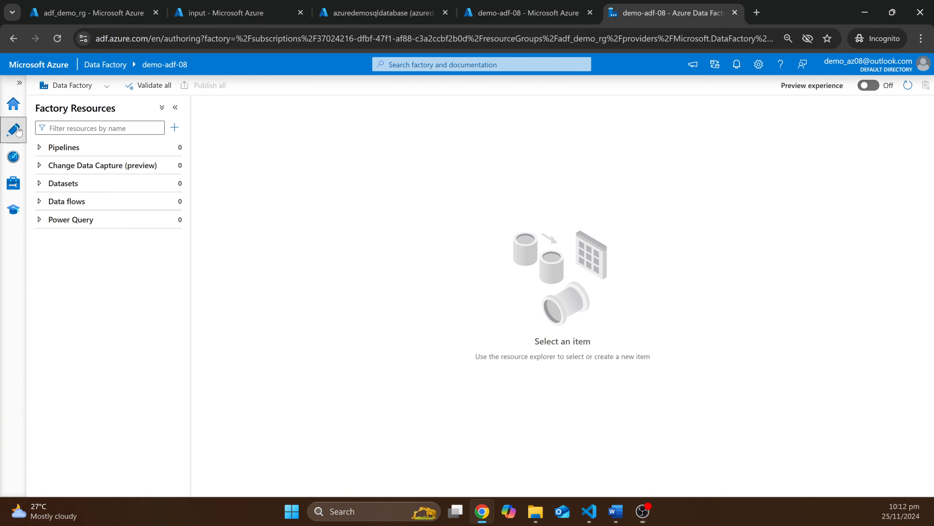
{"action": "left_click", "coordinate": [174, 128]}
{"action": "mouse_move", "coordinate": [220, 141]}
{"action": "left_click", "coordinate": [328, 141]}
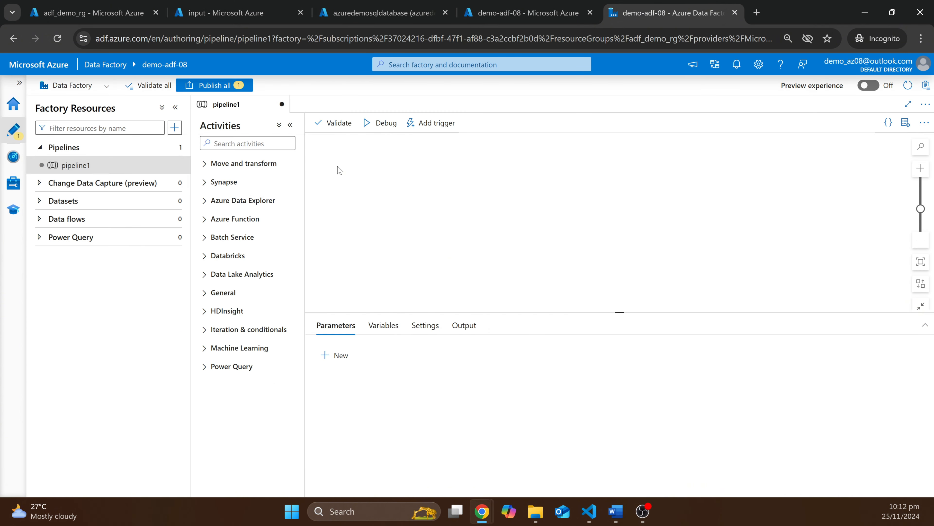
{"action": "left_click", "coordinate": [244, 164]}
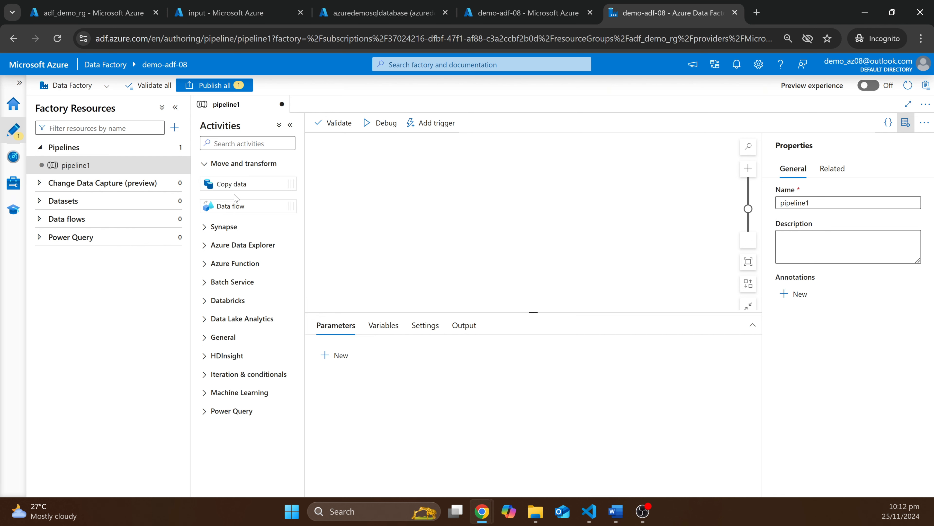
{"action": "left_click_drag", "start_coordinate": [232, 185], "coordinate": [510, 209]}
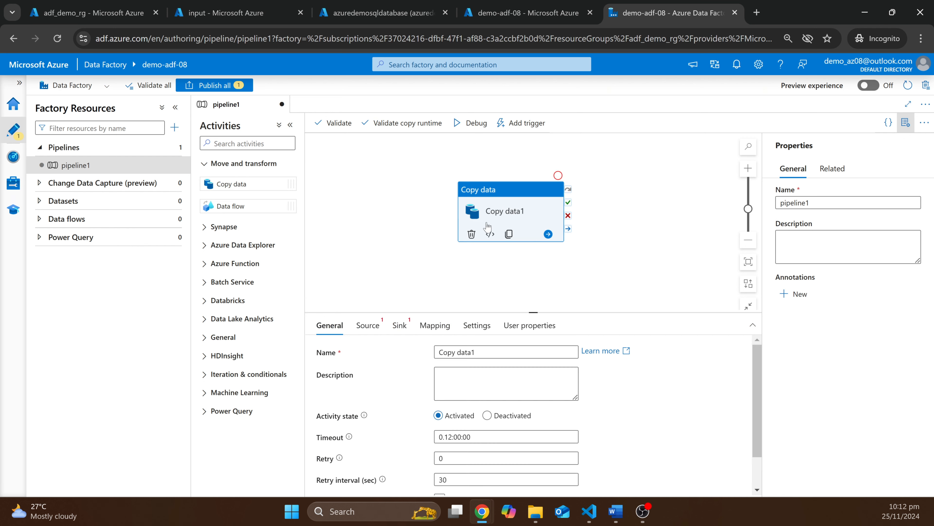
- Begin a new source dataset for the Copy data activity, choosing Azure Blob Storage as data store and DelimitedText as format
{"action": "left_click", "coordinate": [368, 325]}
{"action": "left_click", "coordinate": [462, 355]}
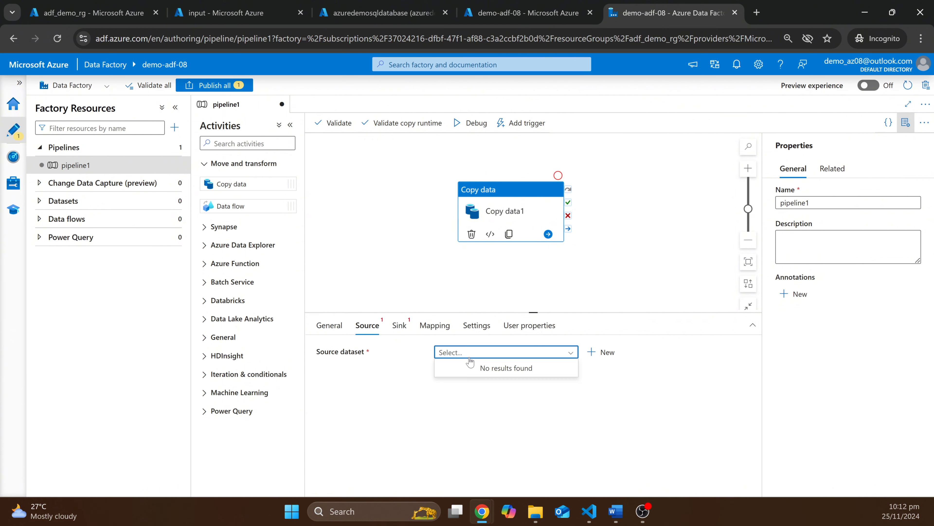
{"action": "left_click", "coordinate": [598, 355]}
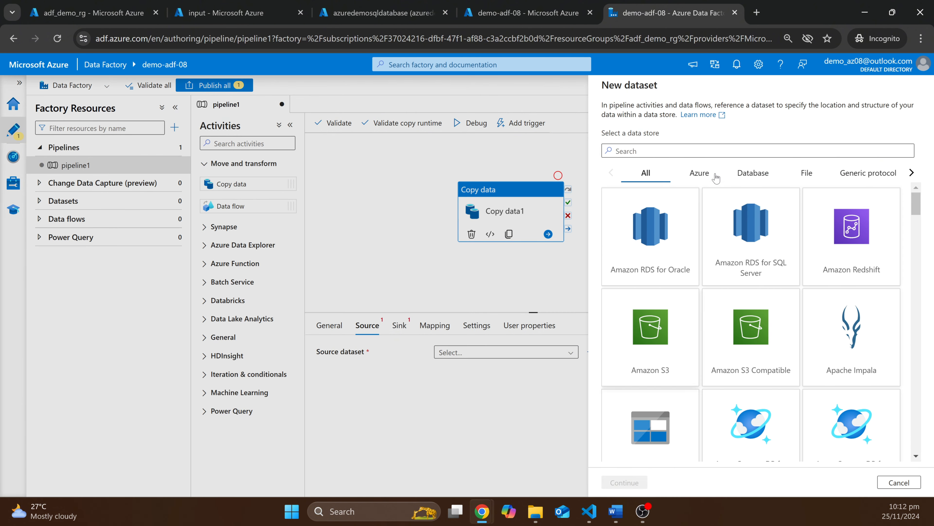
{"action": "left_click", "coordinate": [708, 156]}
{"action": "type", "text": "blob"}
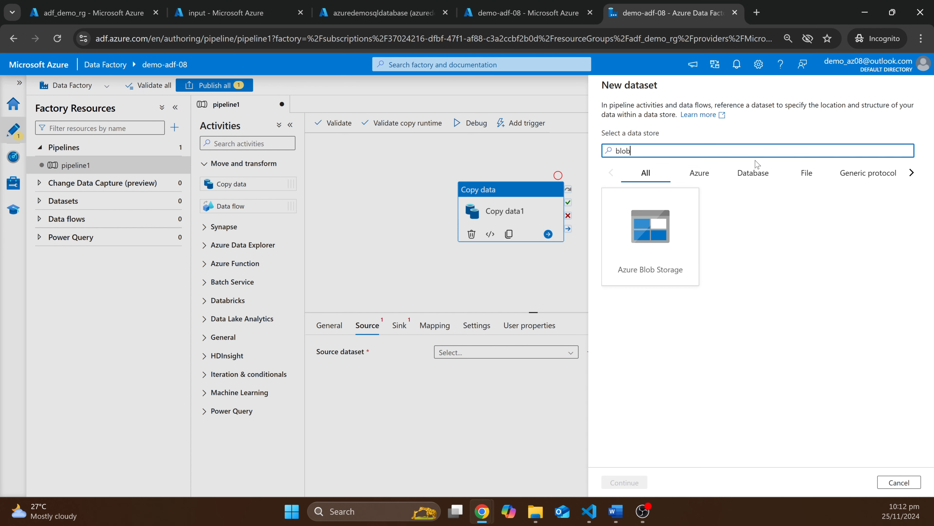
{"action": "left_click", "coordinate": [647, 249]}
{"action": "left_click", "coordinate": [635, 479]}
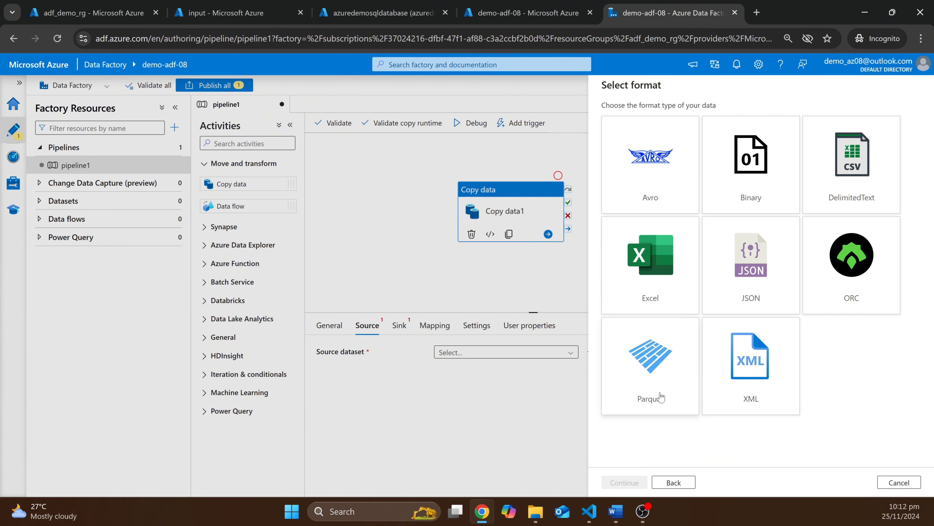
{"action": "left_click", "coordinate": [846, 182]}
{"action": "left_click", "coordinate": [610, 484]}
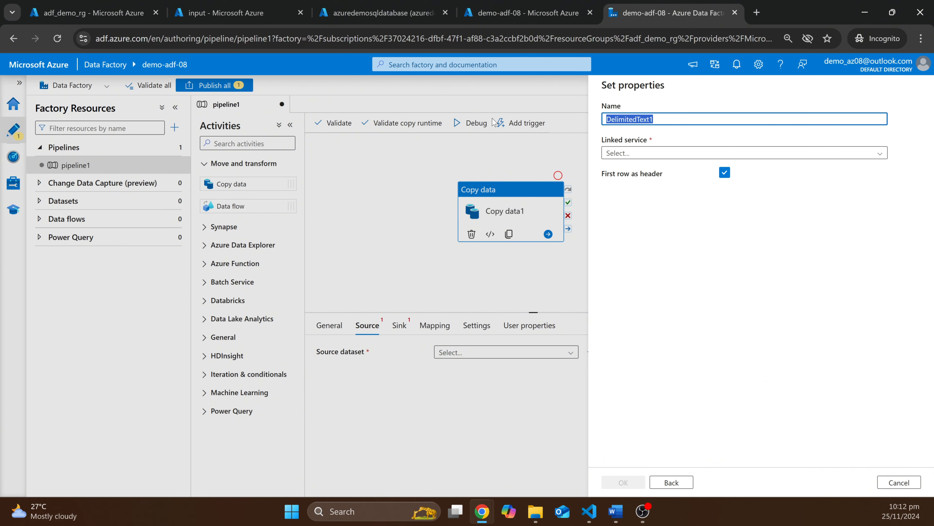
- Name the source dataset BlobStorageDataset and start a new linked service for it
{"action": "type", "text": "BlobStorageDataset"}
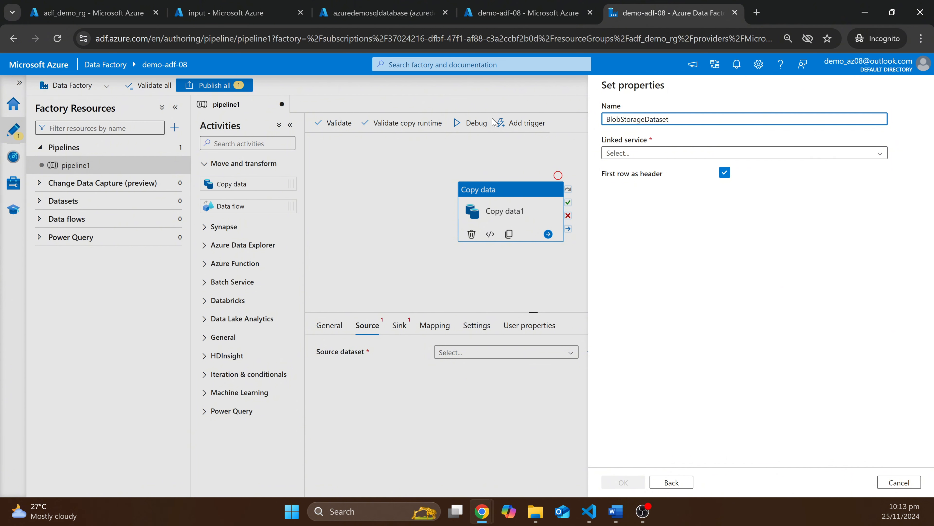
{"action": "left_click", "coordinate": [673, 153]}
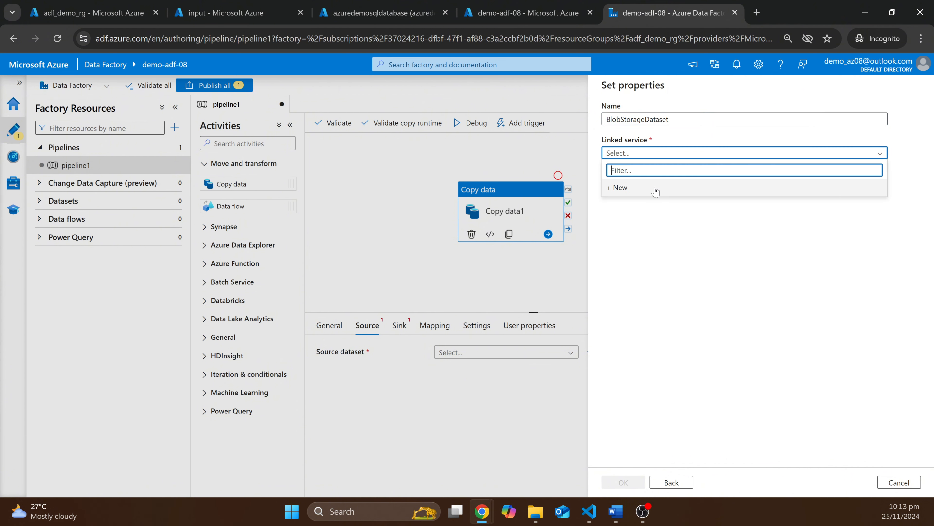
{"action": "left_click", "coordinate": [655, 191]}
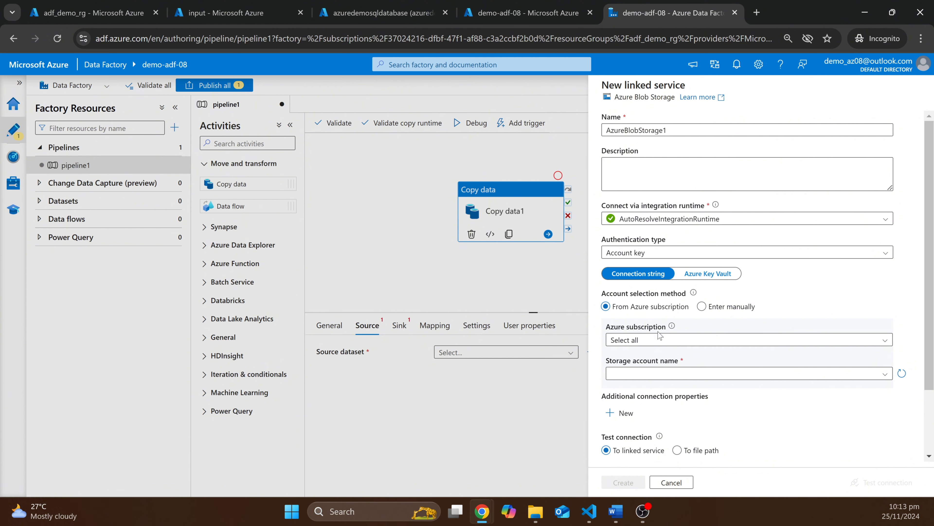
- Point the blob linked service to Azure subscription 1 and storage account azuredemoblobstorage08, test its connection and create it
{"action": "left_click", "coordinate": [657, 340]}
{"action": "left_click", "coordinate": [658, 371]}
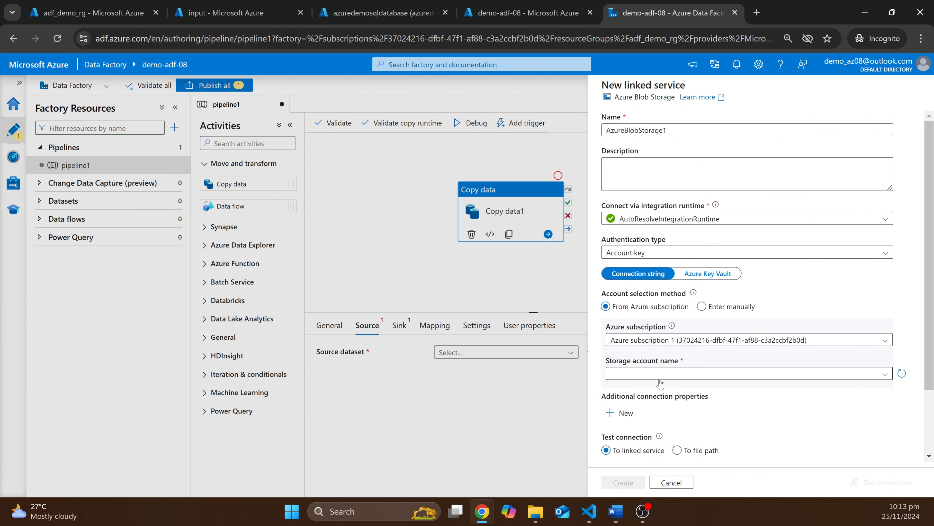
{"action": "left_click", "coordinate": [655, 378]}
{"action": "left_click", "coordinate": [655, 389]}
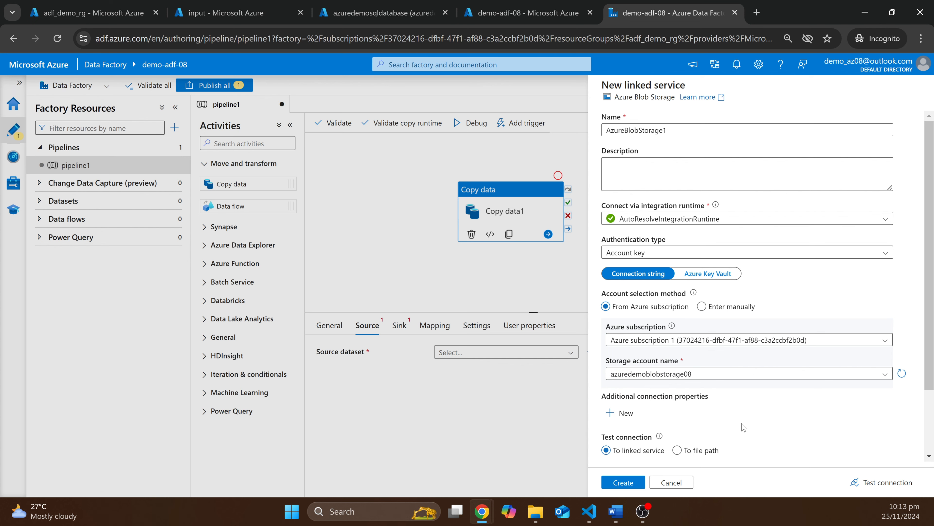
{"action": "scroll", "coordinate": [828, 460], "scroll_direction": "down", "scroll_amount": 1}
{"action": "left_click", "coordinate": [874, 482]}
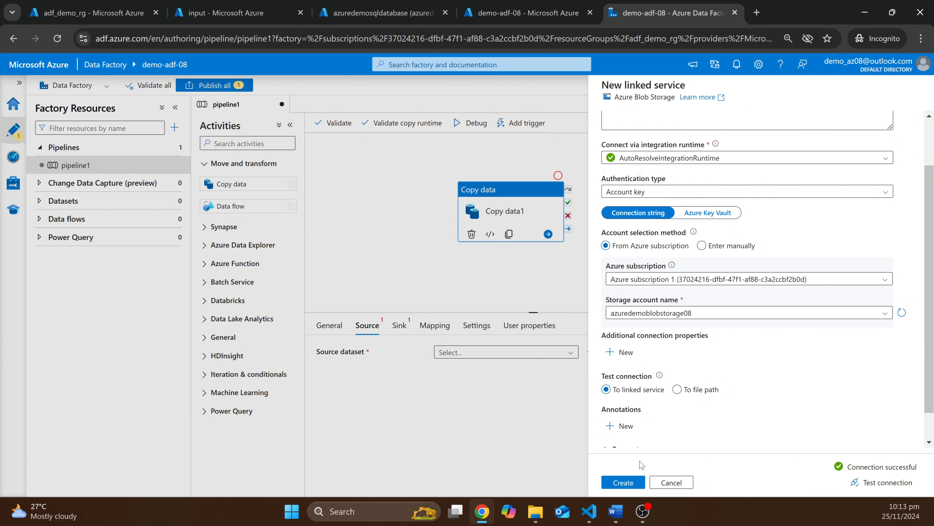
{"action": "left_click", "coordinate": [633, 479]}
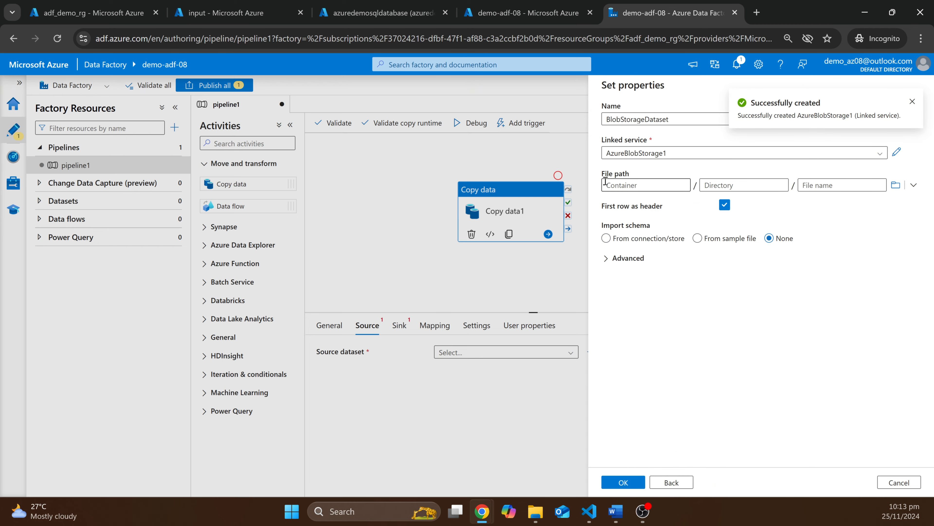
- Set the source dataset's file path to Games.csv in the input container and finish creating the dataset
{"action": "left_click", "coordinate": [896, 184]}
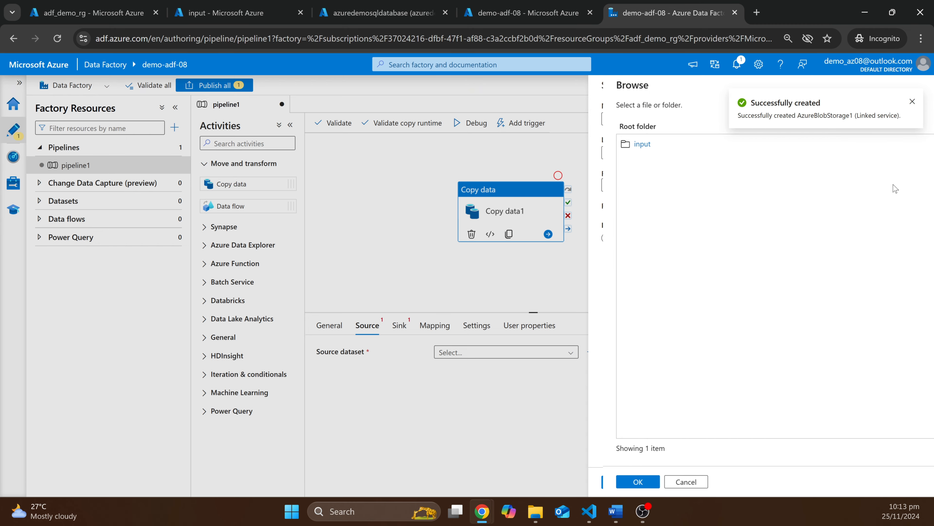
{"action": "left_click", "coordinate": [626, 144]}
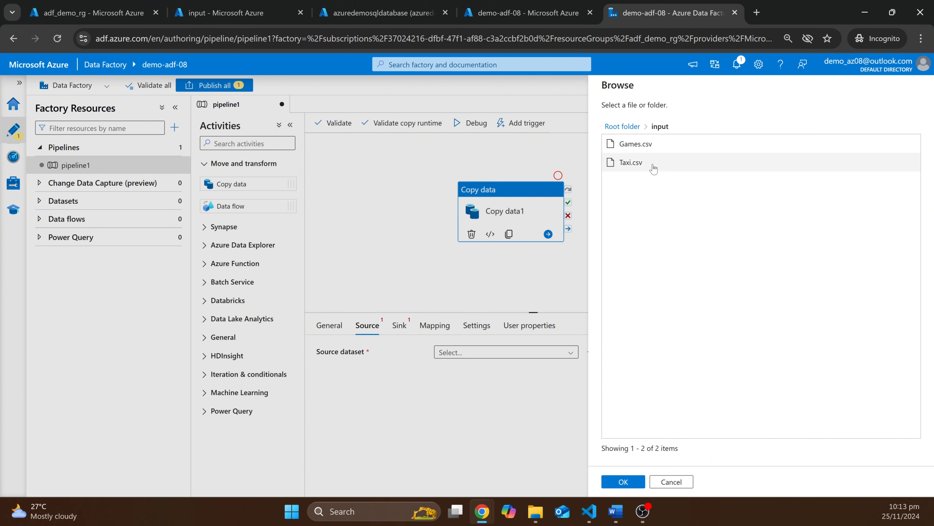
{"action": "left_click", "coordinate": [638, 147]}
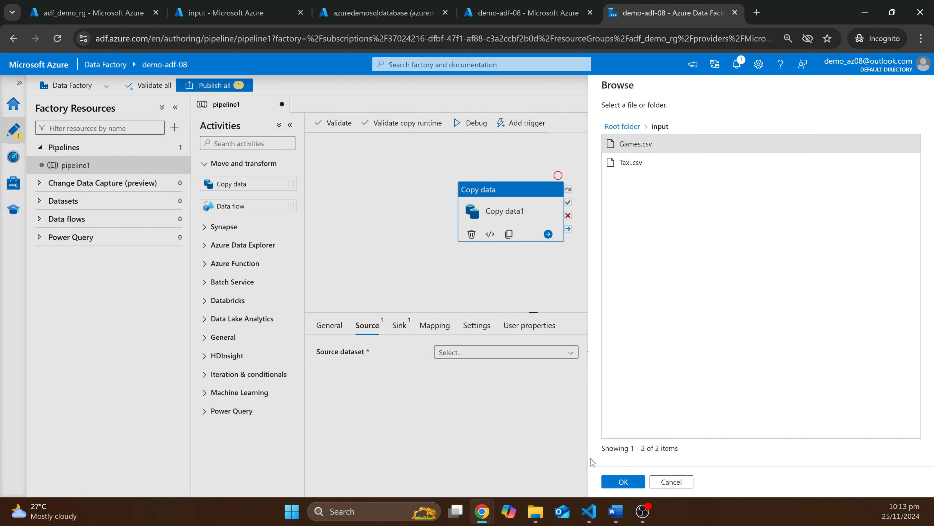
{"action": "left_click", "coordinate": [621, 481]}
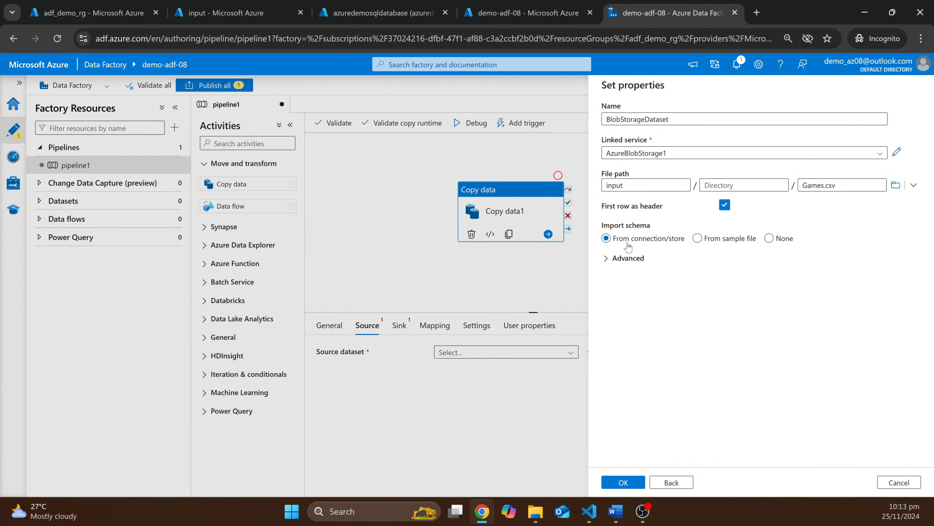
{"action": "left_click", "coordinate": [622, 483]}
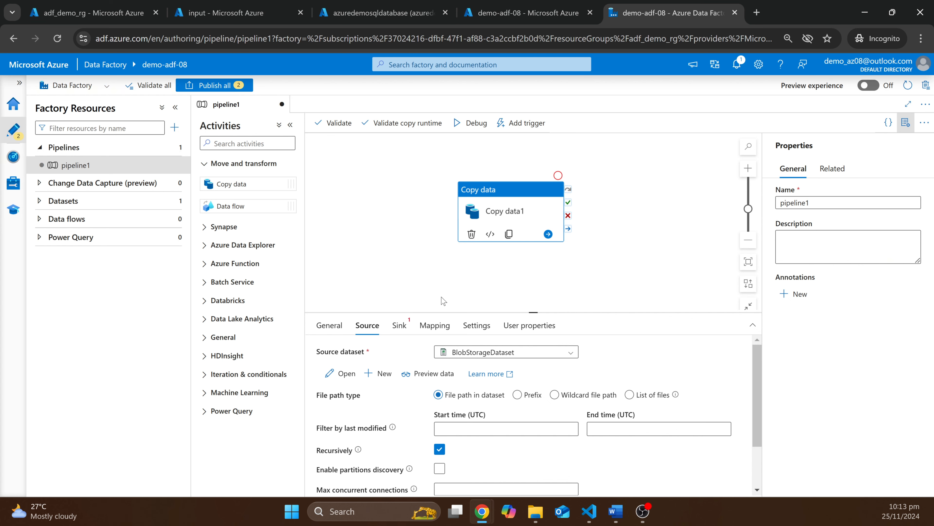
- Begin a new sink dataset for the Copy data activity, choosing Azure SQL Database as the data store
{"action": "left_click", "coordinate": [399, 325]}
{"action": "left_click", "coordinate": [480, 357]}
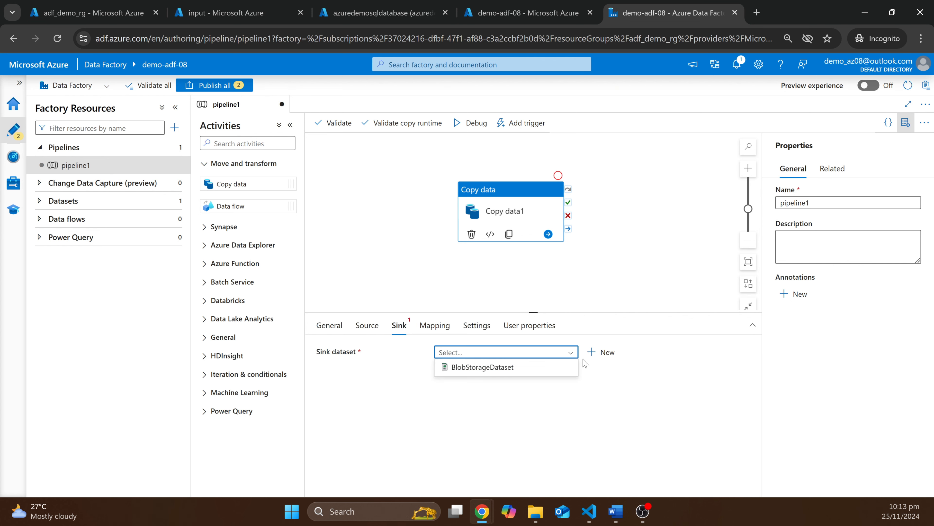
{"action": "left_click", "coordinate": [603, 352]}
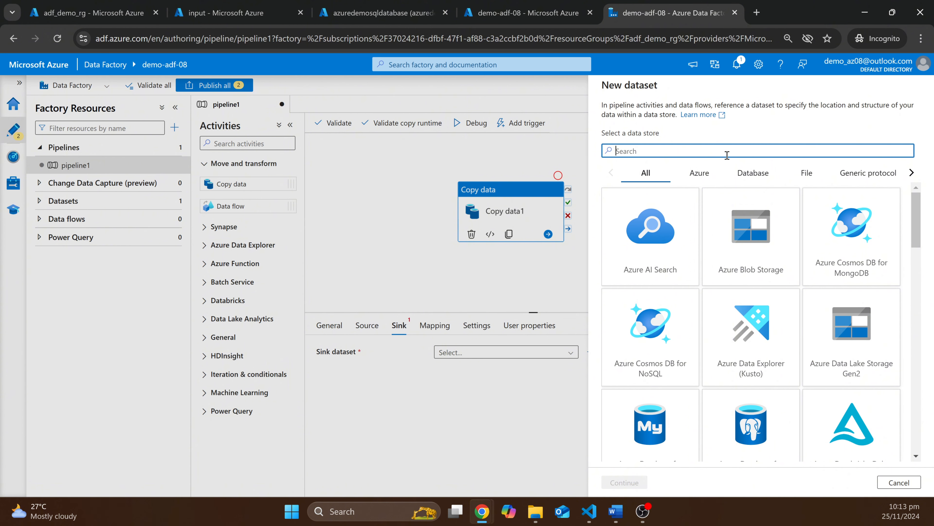
{"action": "type", "text": "sql"}
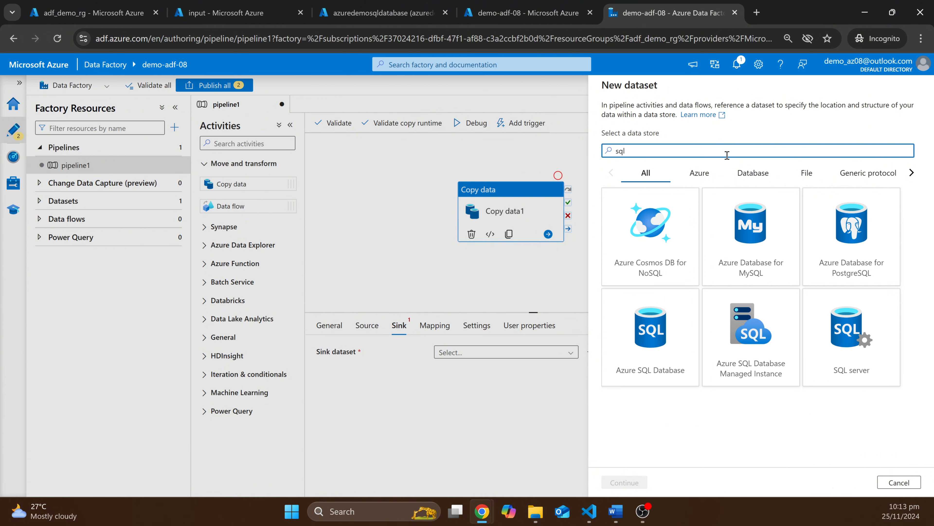
{"action": "left_click", "coordinate": [668, 304]}
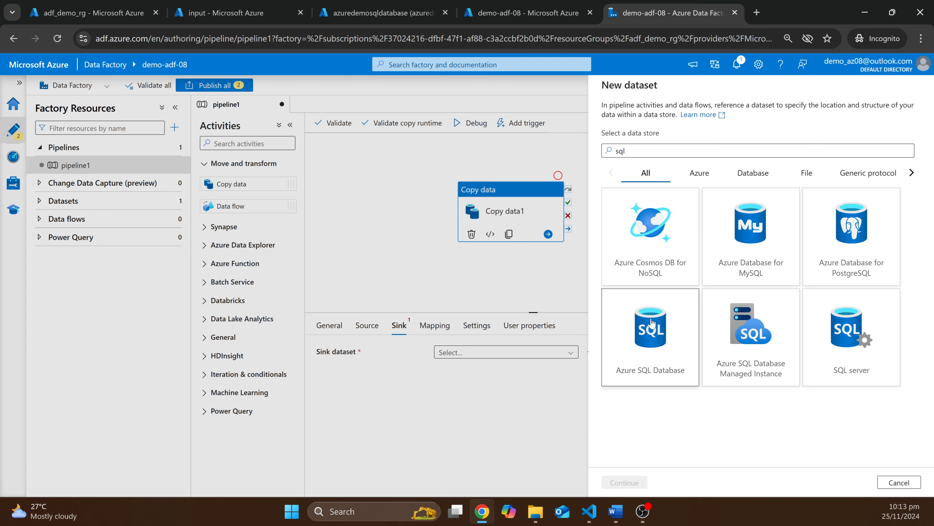
{"action": "left_click", "coordinate": [623, 480]}
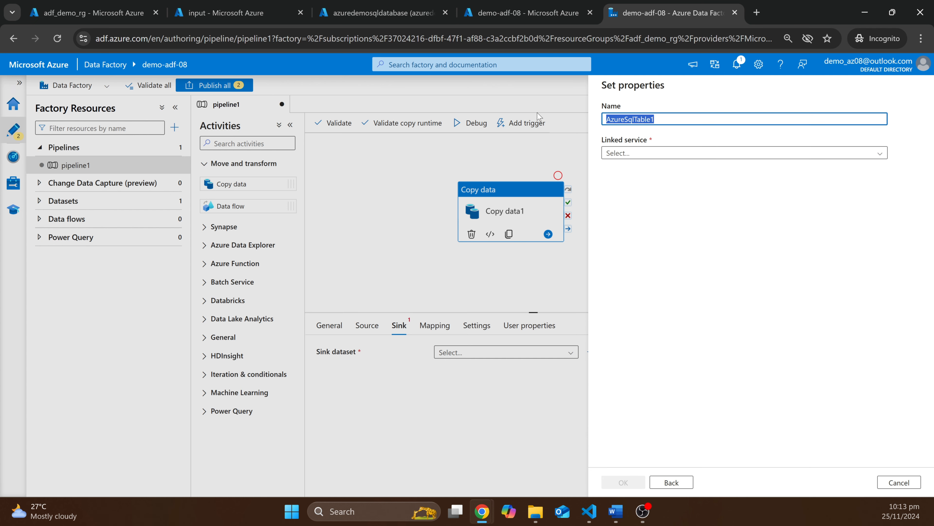
- Name the sink dataset SqldatabaseDataset and start a new linked service for it
{"action": "type", "text": "S"}
{"action": "key", "text": "BackSpace"}
{"action": "type", "text": "ql"}
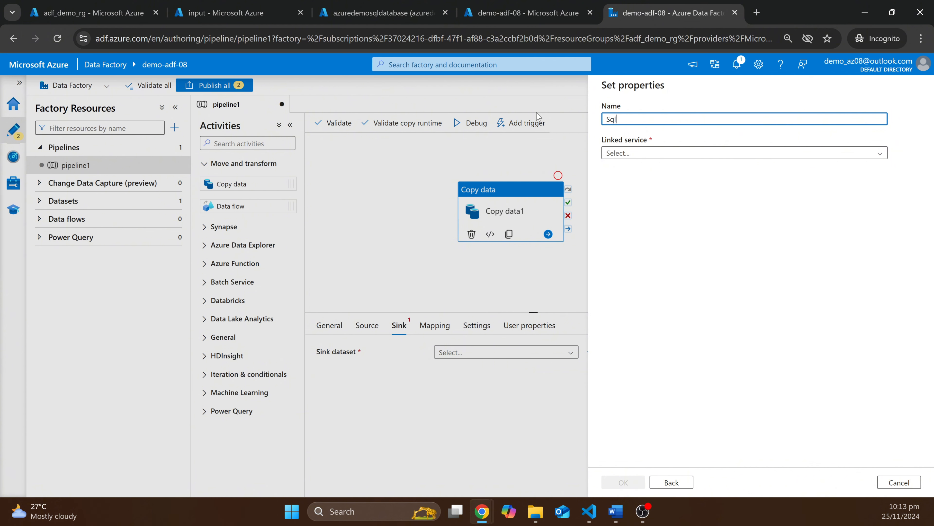
{"action": "type", "text": "databasedataset"}
{"action": "key", "text": "BackSpace"}
{"action": "key", "text": "BackSpace"}
{"action": "key", "text": "BackSpace"}
{"action": "key", "text": "BackSpace"}
{"action": "key", "text": "BackSpace"}
{"action": "key", "text": "BackSpace"}
{"action": "key", "text": "BackSpace"}
{"action": "type", "text": "Dataset"}
{"action": "left_click", "coordinate": [699, 154]}
{"action": "left_click", "coordinate": [684, 188]}
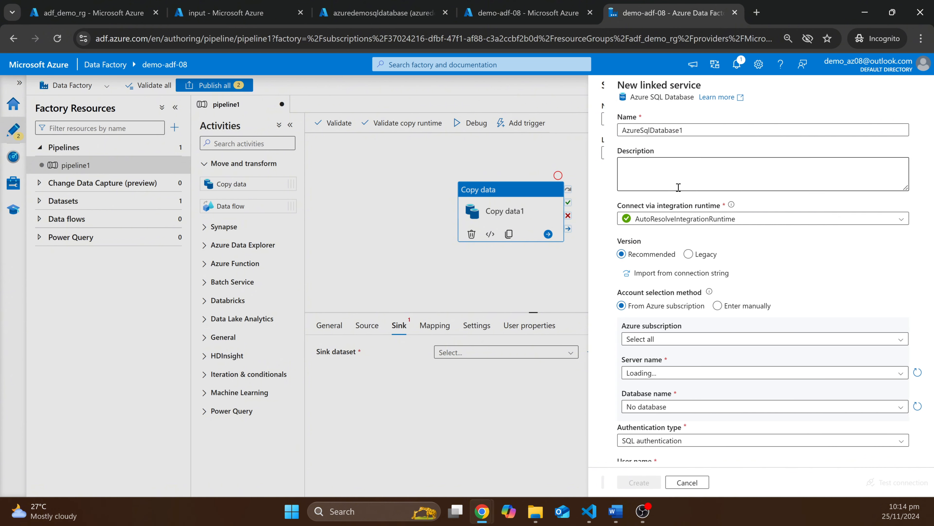
- Set the SQL linked service to Azure subscription 1, server azuredemosqldatabaseserver and database azuredemosqldatabase
{"action": "scroll", "coordinate": [782, 252], "scroll_direction": "down", "scroll_amount": 2}
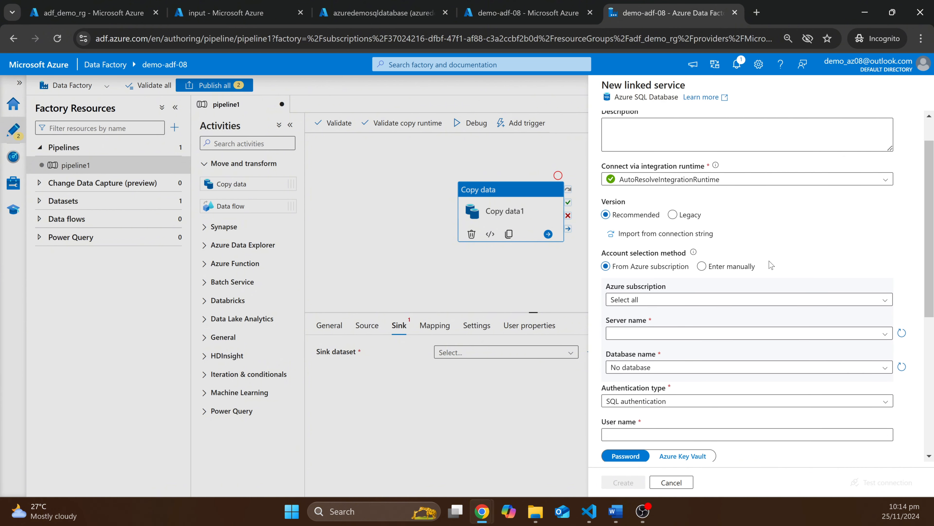
{"action": "left_click", "coordinate": [675, 279]}
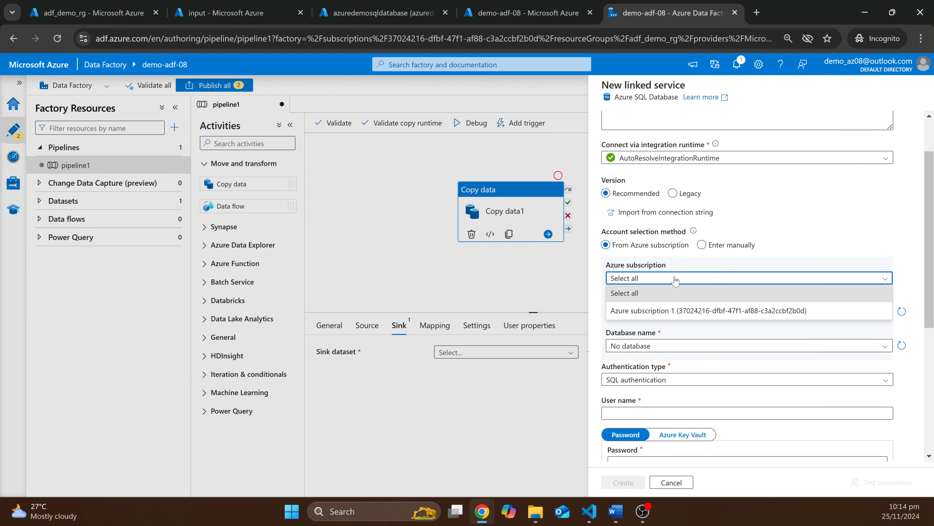
{"action": "left_click", "coordinate": [667, 311]}
{"action": "left_click", "coordinate": [666, 312]}
{"action": "left_click", "coordinate": [669, 327]}
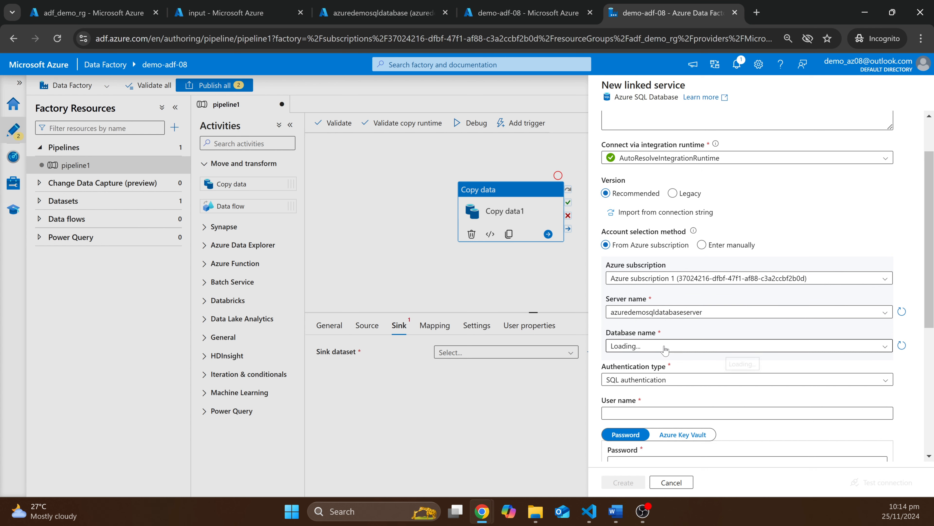
{"action": "left_click", "coordinate": [665, 347]}
{"action": "left_click", "coordinate": [662, 363]}
{"action": "scroll", "coordinate": [651, 372], "scroll_direction": "down", "scroll_amount": 3}
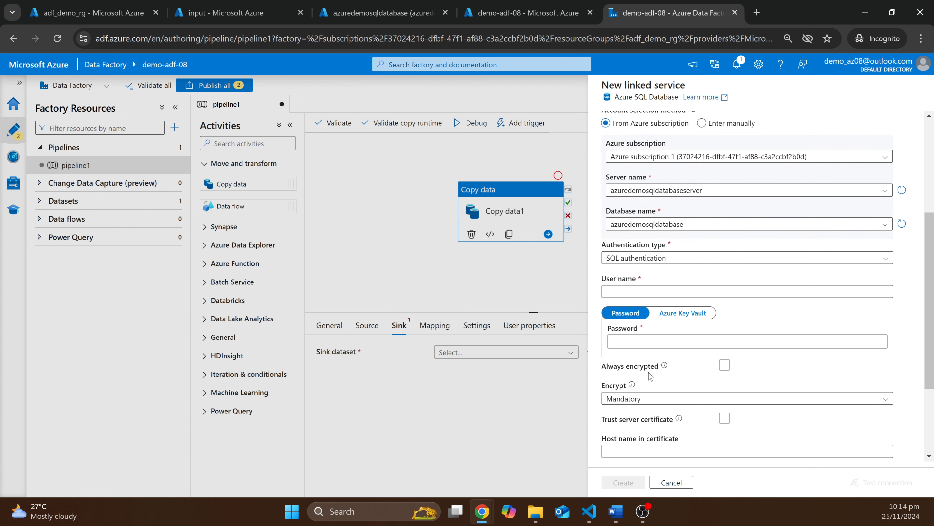
- Enter the SQL authentication user name and password, test the connection and create the linked service
{"action": "left_click", "coordinate": [643, 292]}
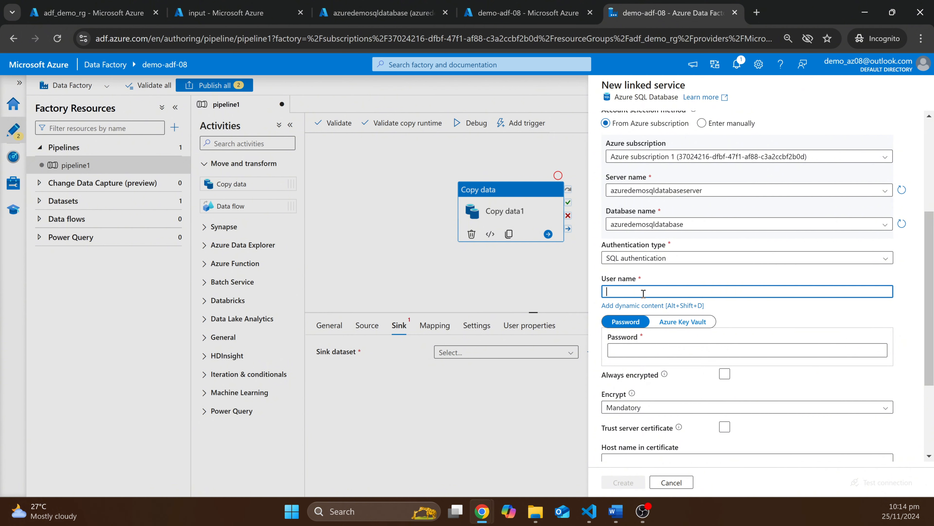
{"action": "type", "text": "demo_az08"}
{"action": "key", "text": "Tab"}
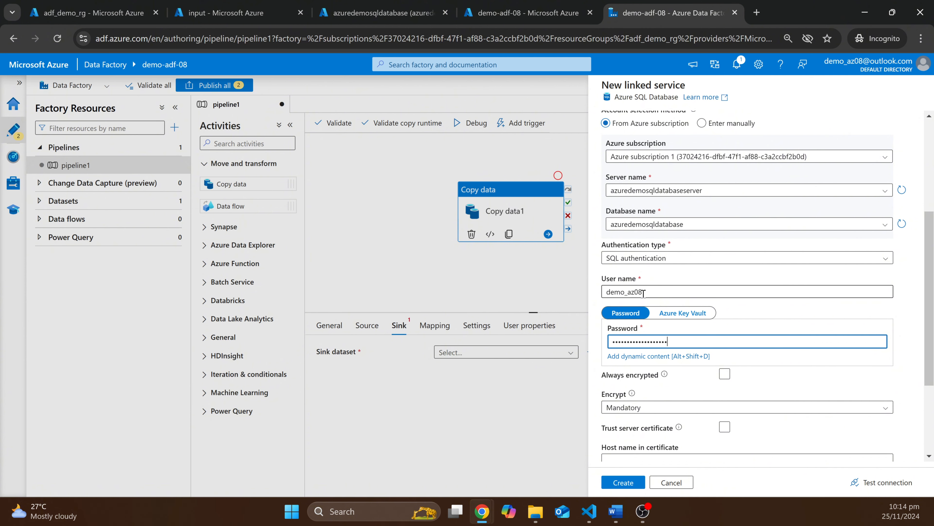
{"action": "scroll", "coordinate": [746, 294], "scroll_direction": "down", "scroll_amount": 3}
{"action": "left_click", "coordinate": [883, 482]}
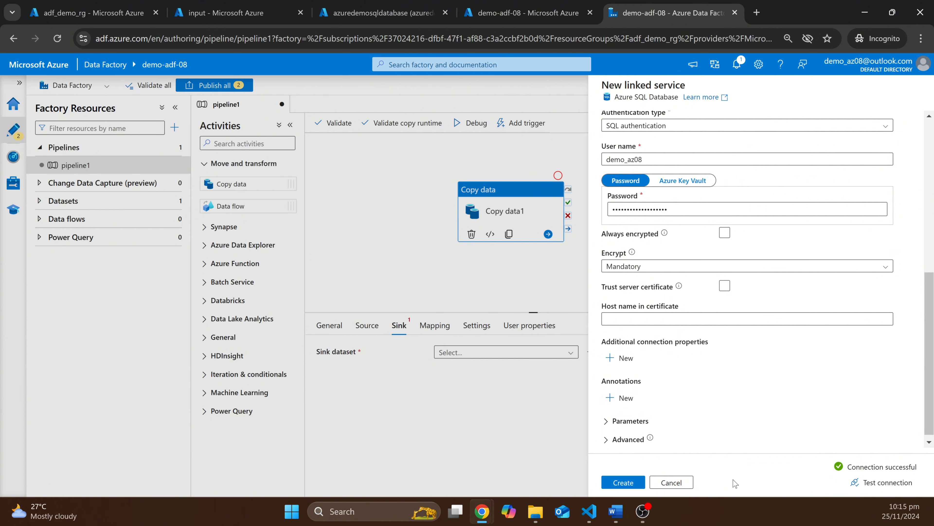
{"action": "left_click", "coordinate": [624, 483]}
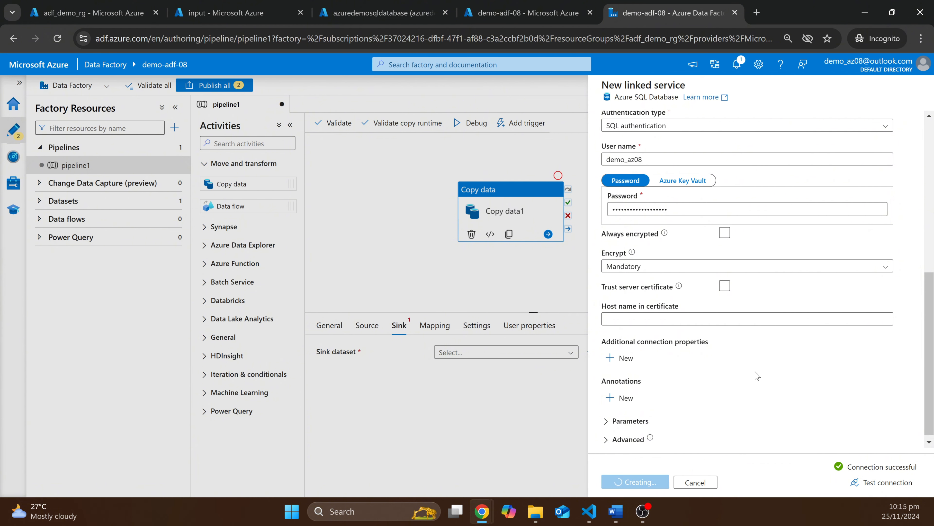
- Choose dbo.Games as the sink dataset's table and finish creating the dataset
{"action": "left_click", "coordinate": [681, 186]}
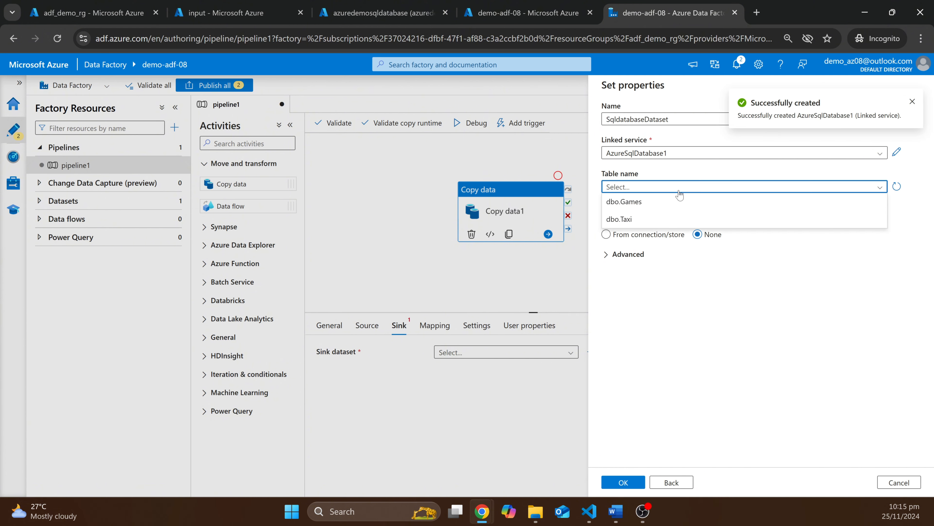
{"action": "left_click", "coordinate": [665, 208]}
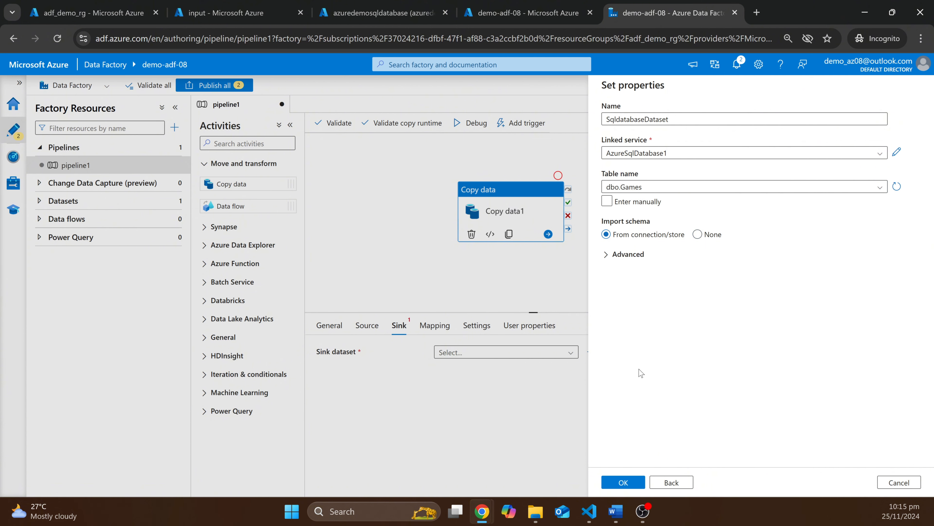
{"action": "left_click", "coordinate": [621, 483]}
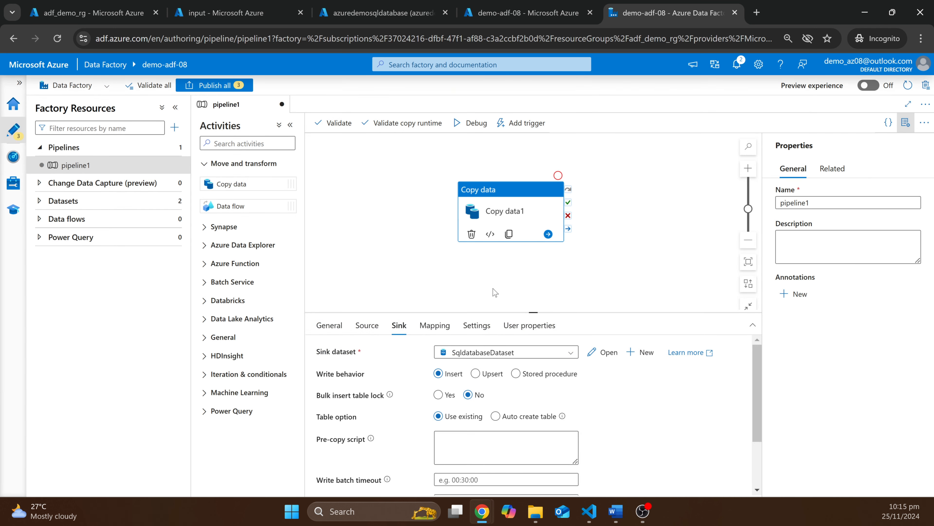
- Review the copy activity's source settings, debug the pipeline and refresh the run status to follow its progress
{"action": "left_click", "coordinate": [379, 326]}
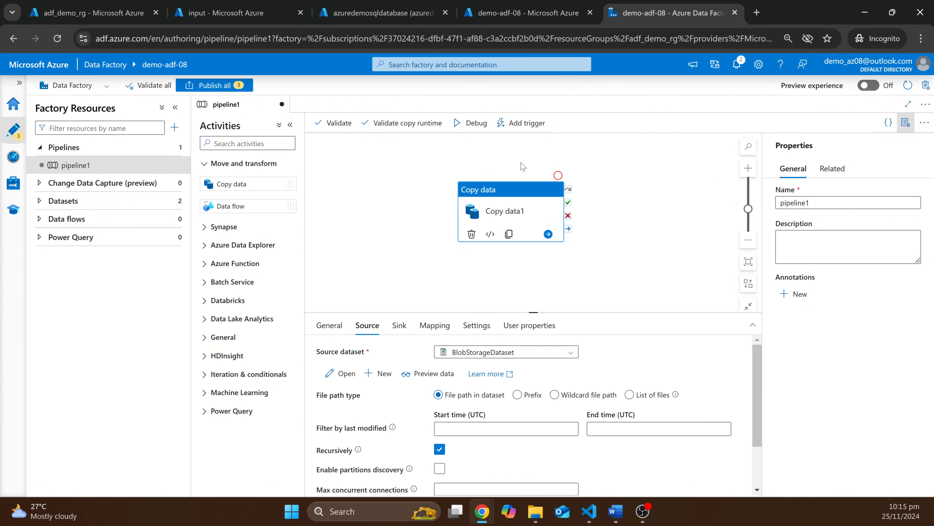
{"action": "left_click", "coordinate": [473, 128]}
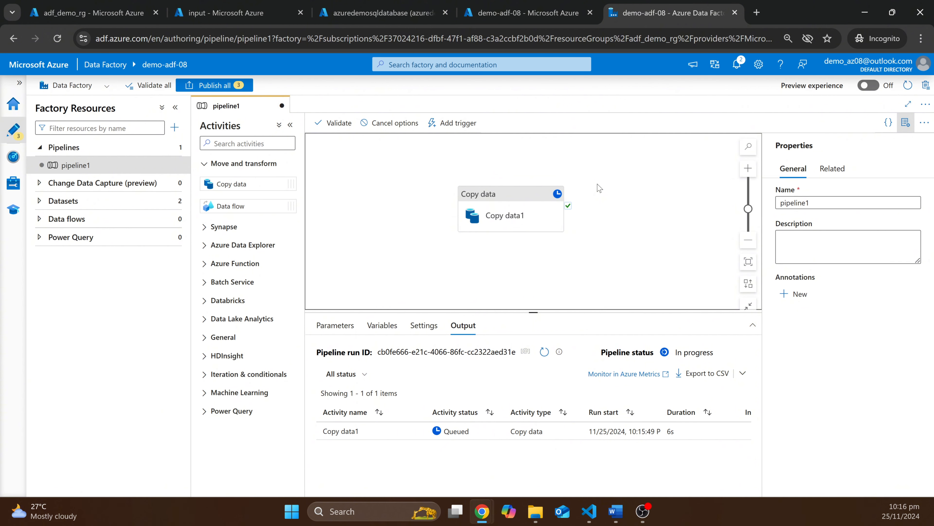
{"action": "left_click", "coordinate": [542, 354]}
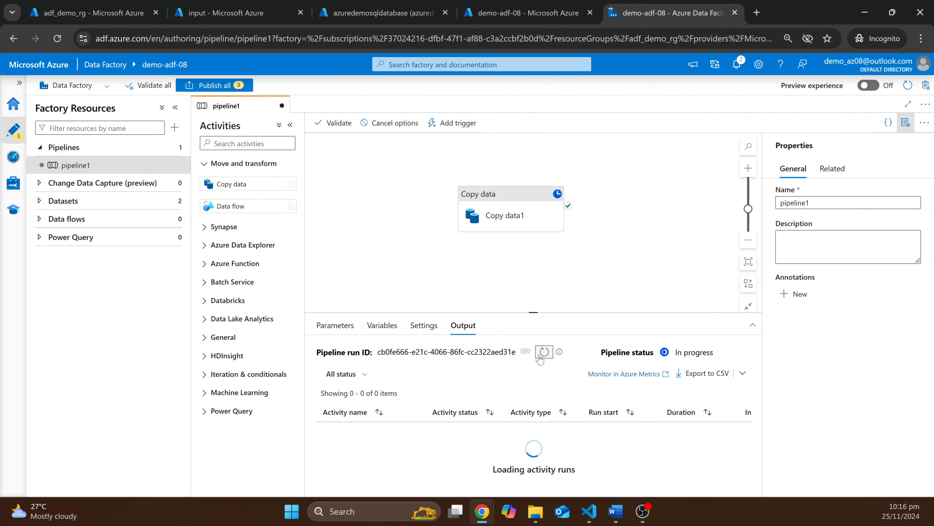
{"action": "left_click", "coordinate": [542, 356]}
{"action": "left_click", "coordinate": [543, 355]}
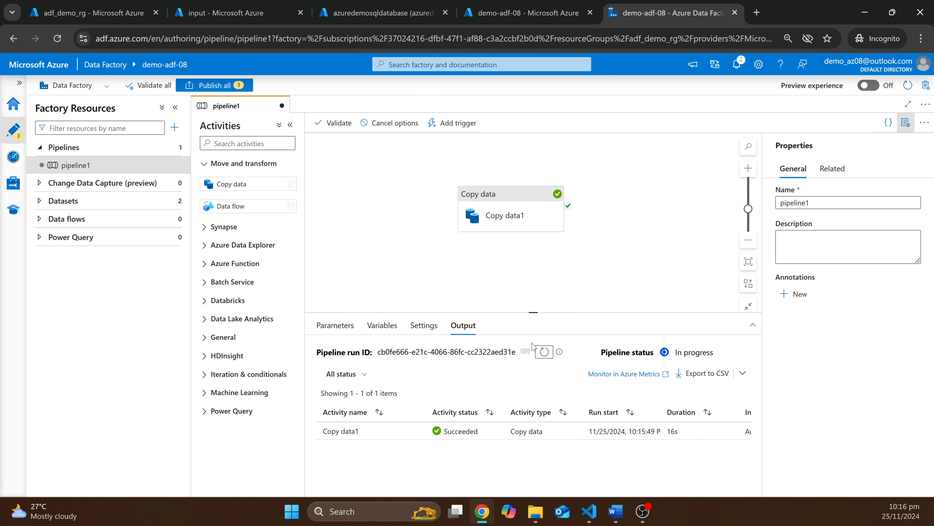
- Switch to the SQL database's query editor and replace the existing query with SELECT * FROM Games
{"action": "left_click", "coordinate": [377, 19]}
{"action": "left_click_drag", "start_coordinate": [412, 458], "coordinate": [285, 168]}
{"action": "key", "text": "Delete"}
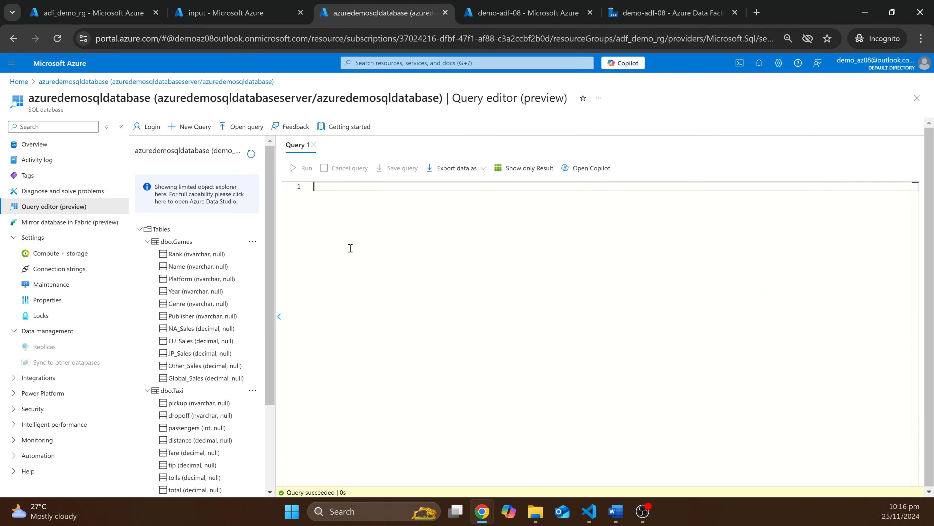
{"action": "type", "text": "SELECT *"}
{"action": "key", "text": "Return"}
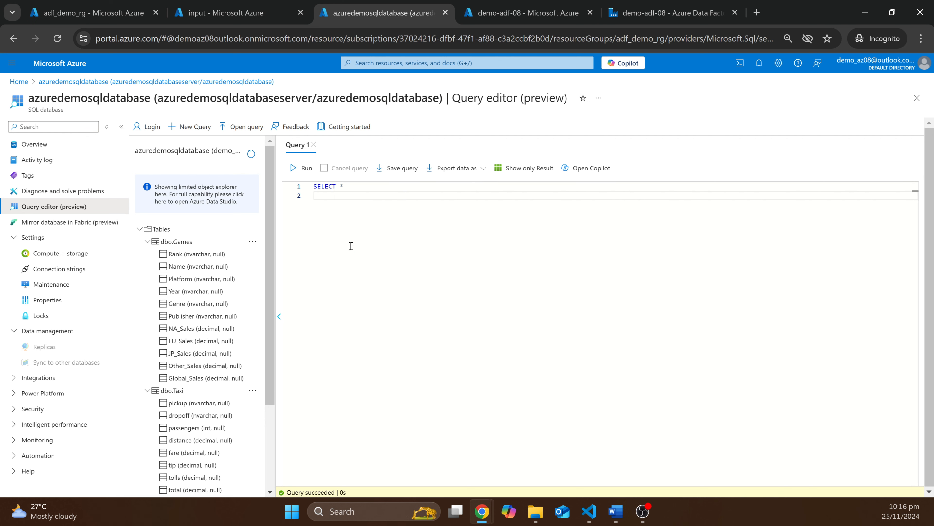
{"action": "type", "text": "FROM Games"}
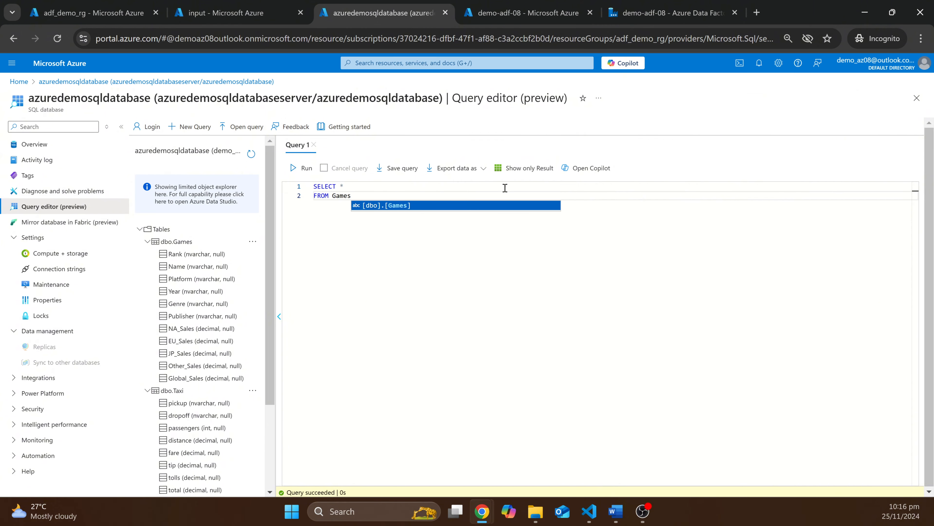
- Run the Games query and review the returned rows alongside the query text
{"action": "left_click", "coordinate": [524, 168]}
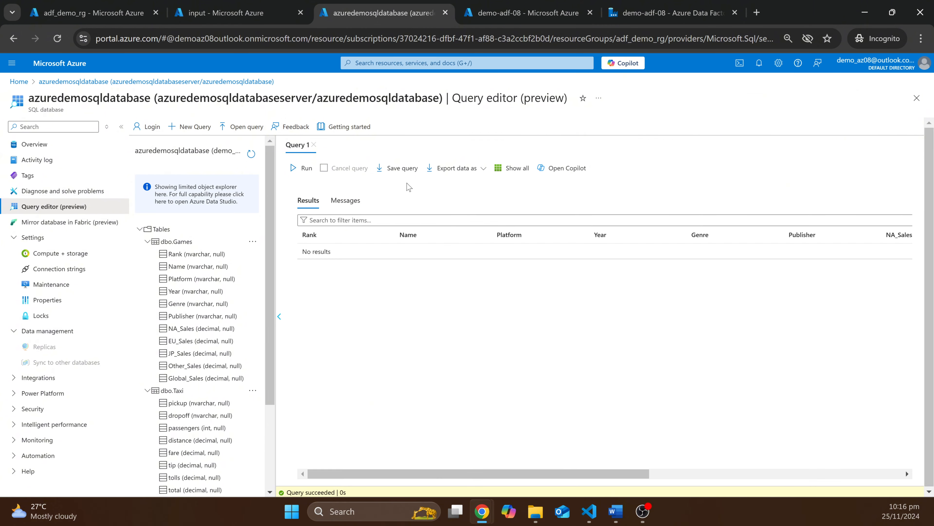
{"action": "left_click", "coordinate": [523, 168]}
{"action": "left_click", "coordinate": [301, 168]}
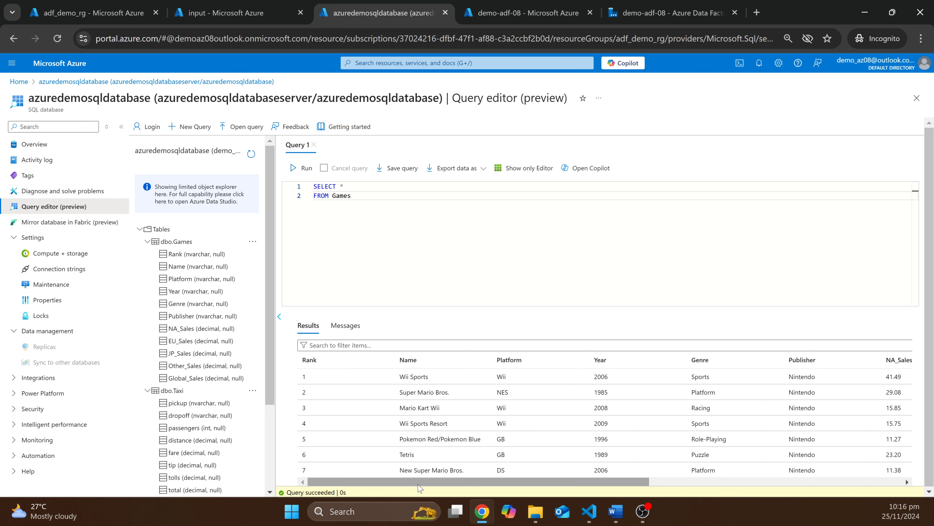
{"action": "mouse_move", "coordinate": [420, 481]}
{"action": "left_mouse_down"}
{"action": "mouse_move", "coordinate": [659, 491]}
{"action": "mouse_move", "coordinate": [411, 476]}
{"action": "left_mouse_up"}
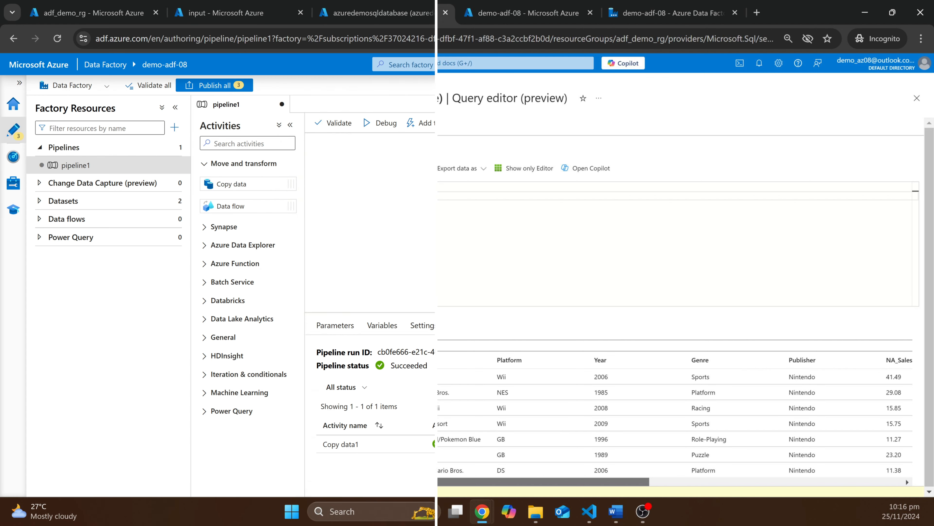
- In the data factory pipeline, open Copy data1's source dataset and clear the file name in its file path
{"action": "left_click", "coordinate": [510, 211]}
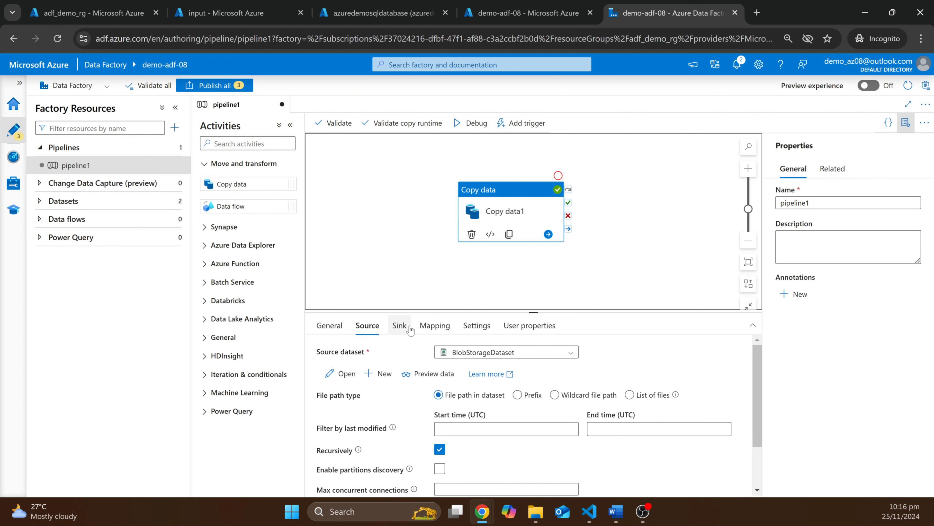
{"action": "left_click", "coordinate": [341, 373]}
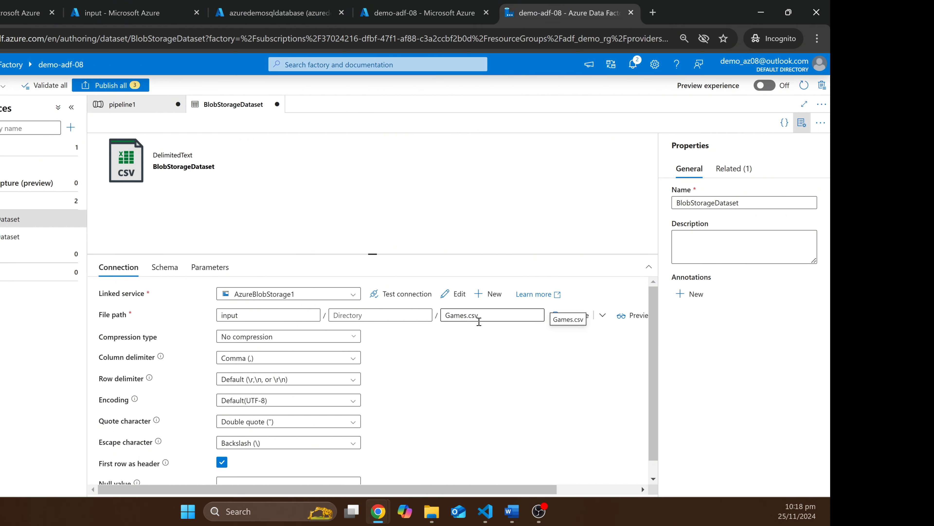
{"action": "double_click", "coordinate": [497, 316]}
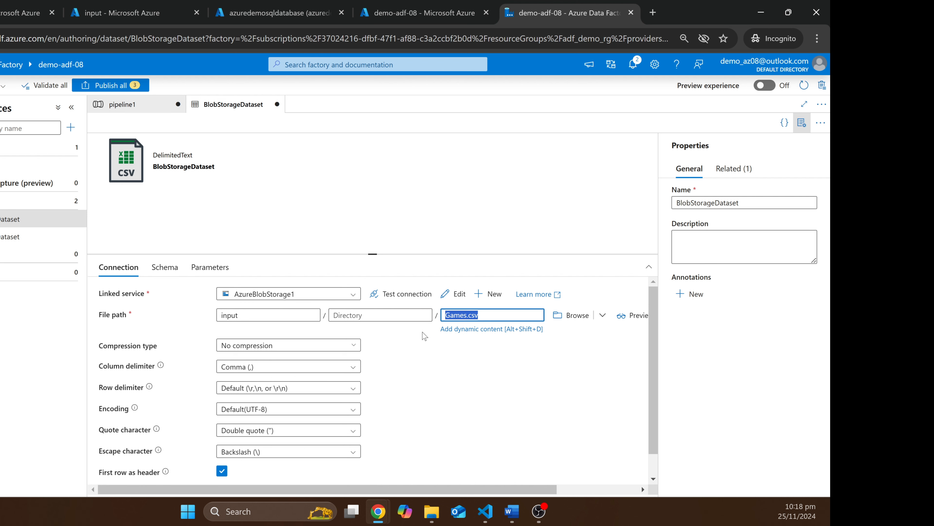
{"action": "key", "text": "BackSpace"}
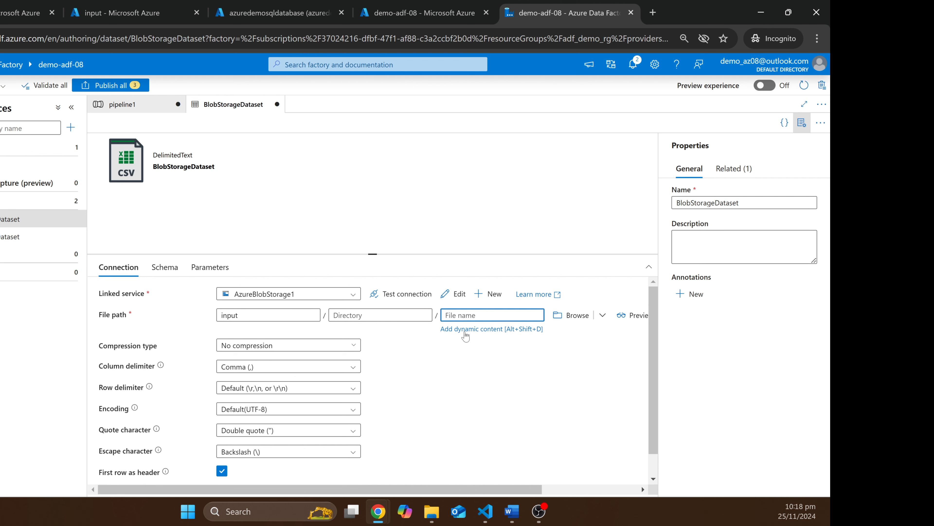
{"action": "left_click", "coordinate": [465, 329]}
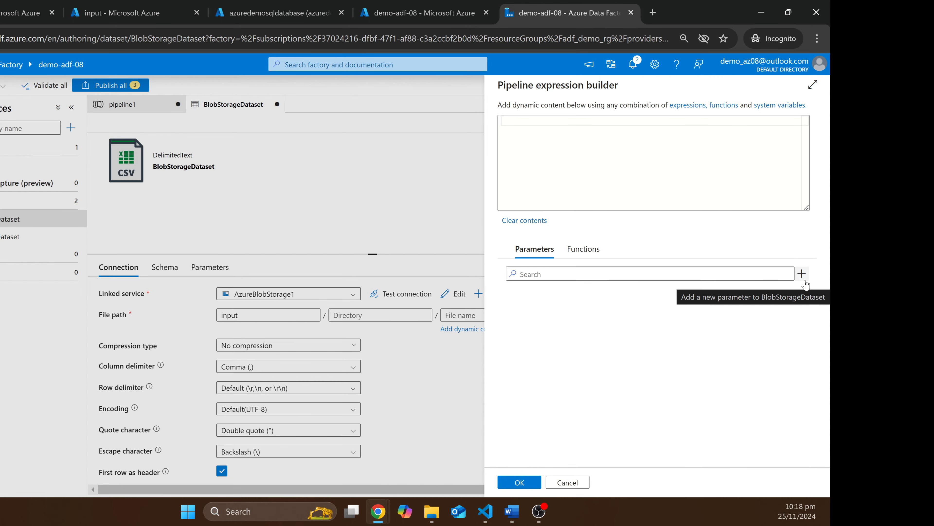
{"action": "left_click", "coordinate": [802, 273]}
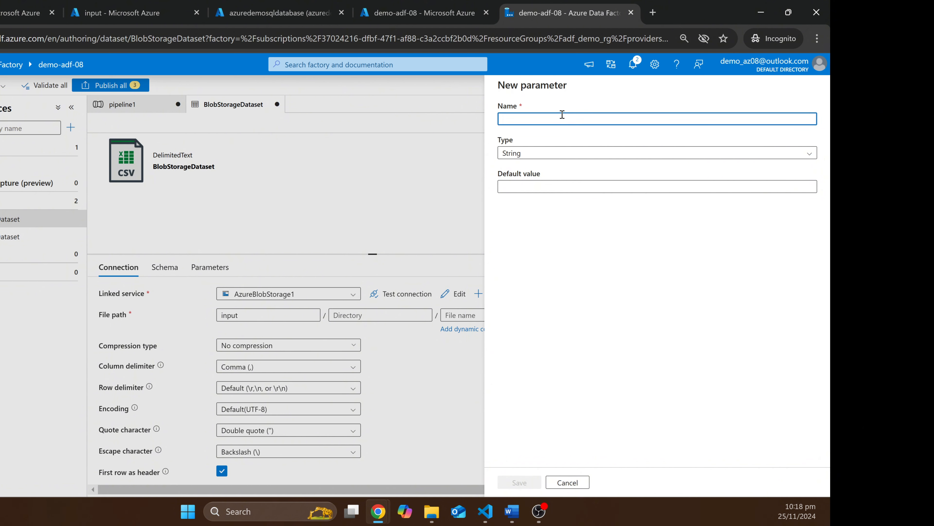
{"action": "type", "text": "Filename"}
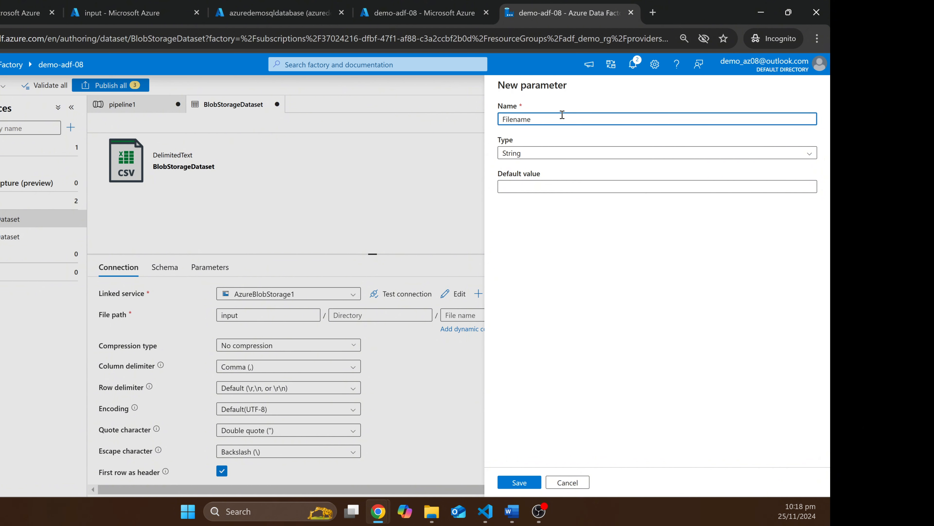
{"action": "left_click", "coordinate": [532, 482]}
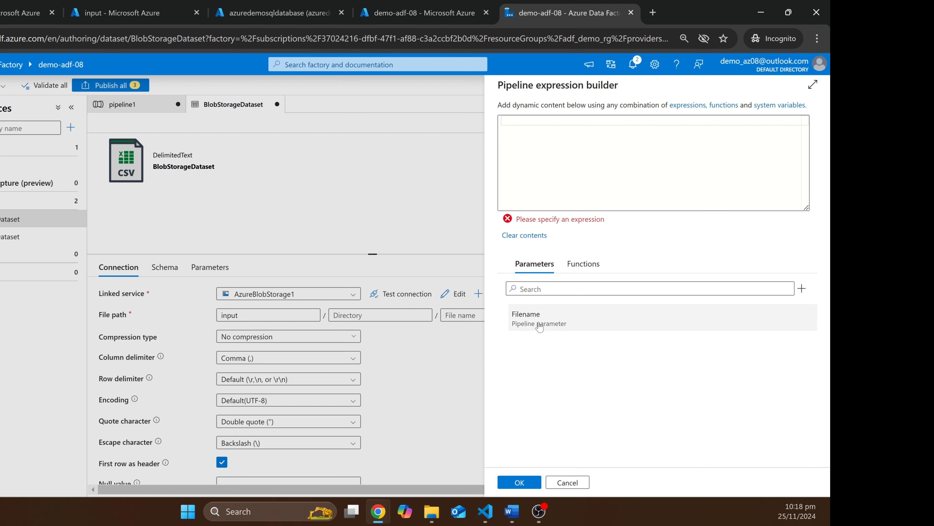
{"action": "left_click", "coordinate": [539, 326]}
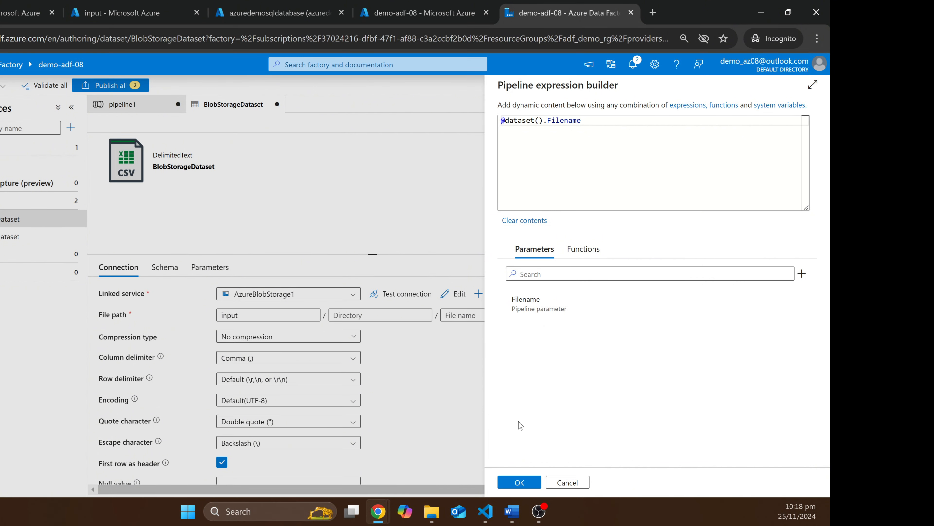
{"action": "left_click", "coordinate": [534, 481]}
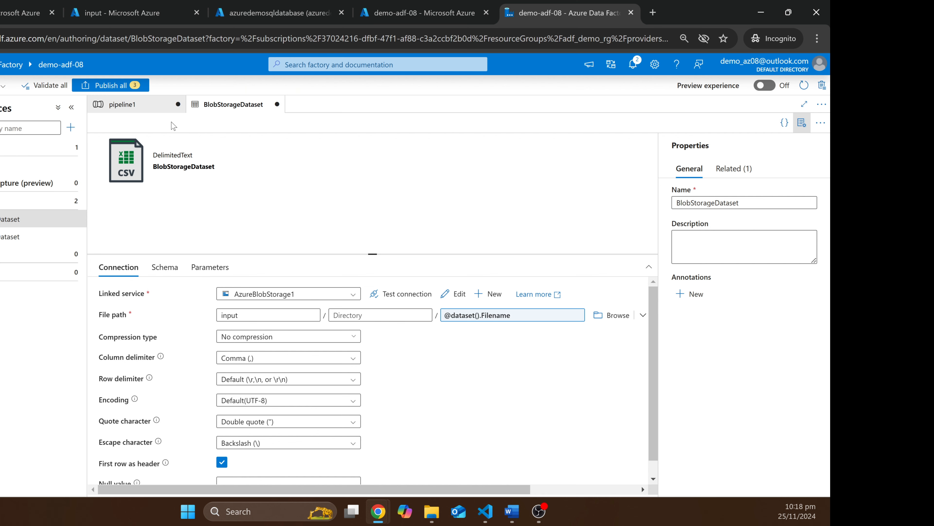
- Open the copy activity's sink dataset, enable manual table entry and clear the table name, keeping the dbo schema
{"action": "left_click", "coordinate": [144, 106]}
{"action": "left_click", "coordinate": [295, 325]}
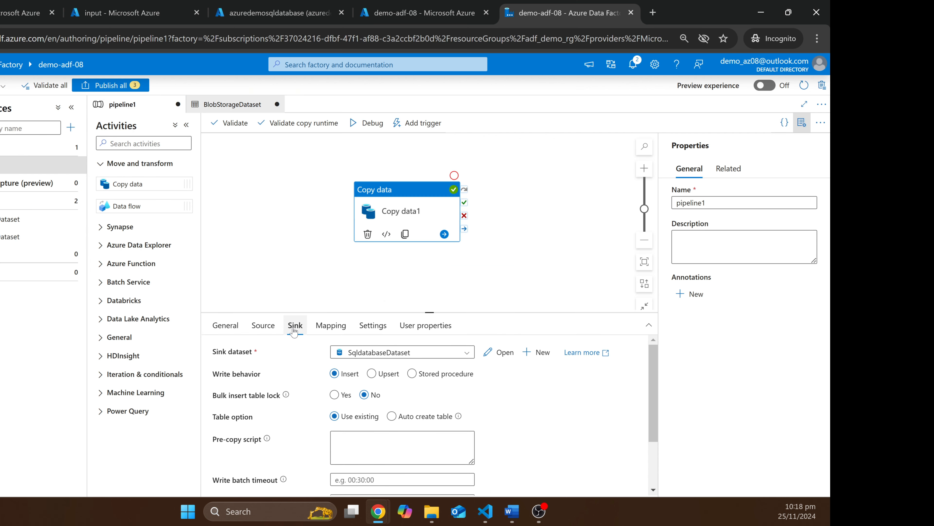
{"action": "left_click", "coordinate": [501, 353]}
{"action": "left_click", "coordinate": [235, 331]}
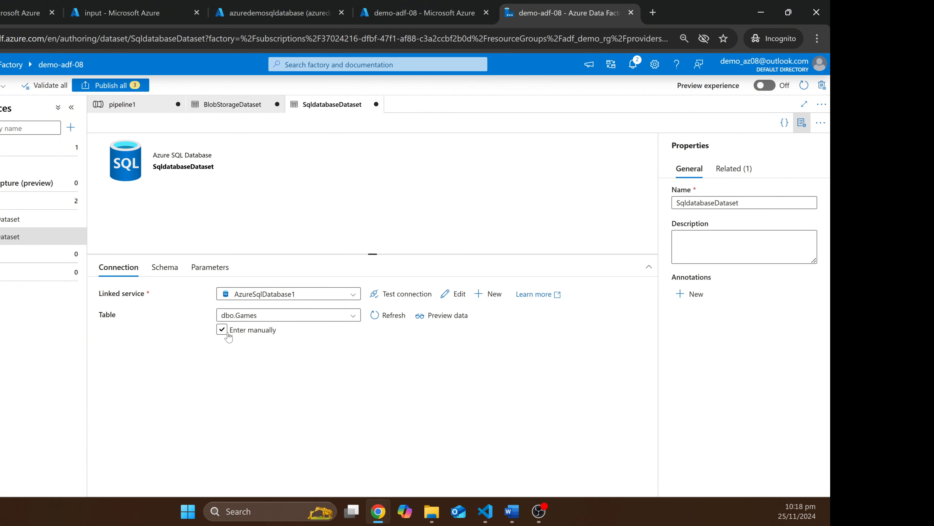
{"action": "key", "text": "Tab"}
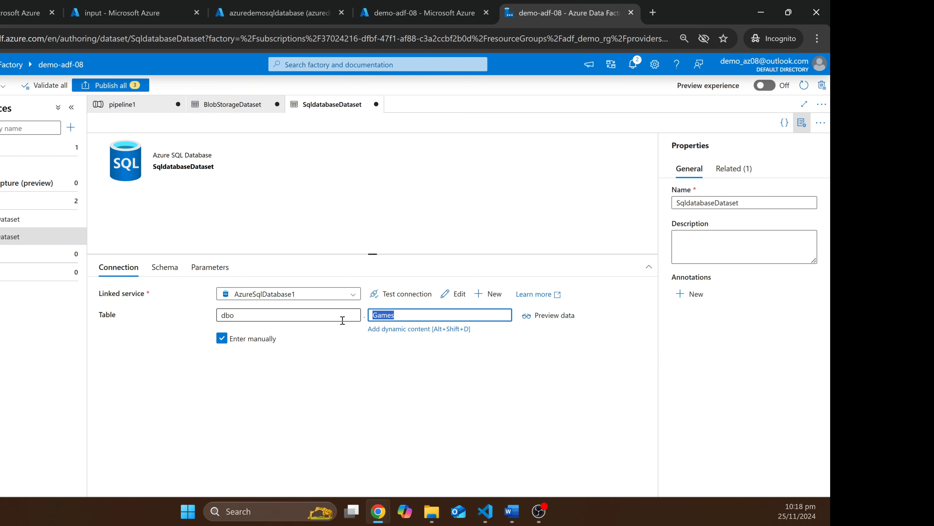
{"action": "key", "text": "BackSpace"}
{"action": "left_click", "coordinate": [391, 329]}
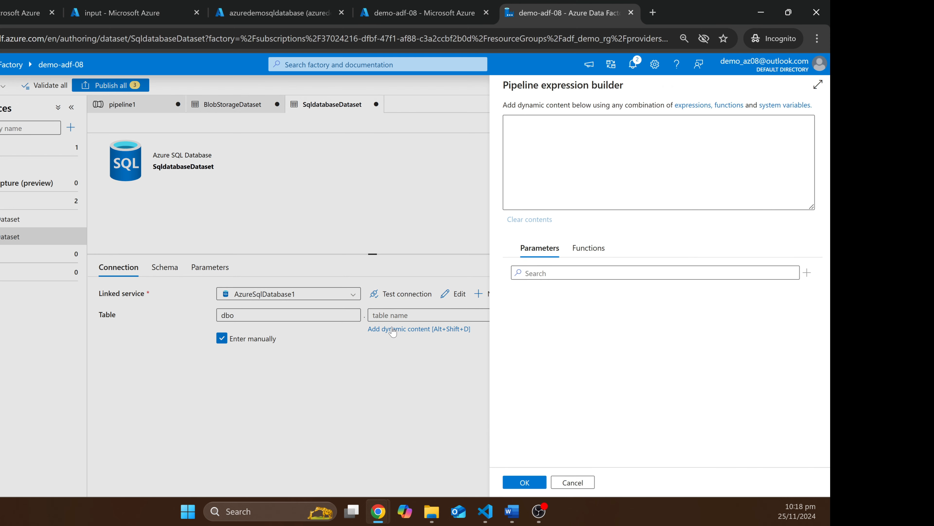
{"action": "left_click", "coordinate": [803, 274]}
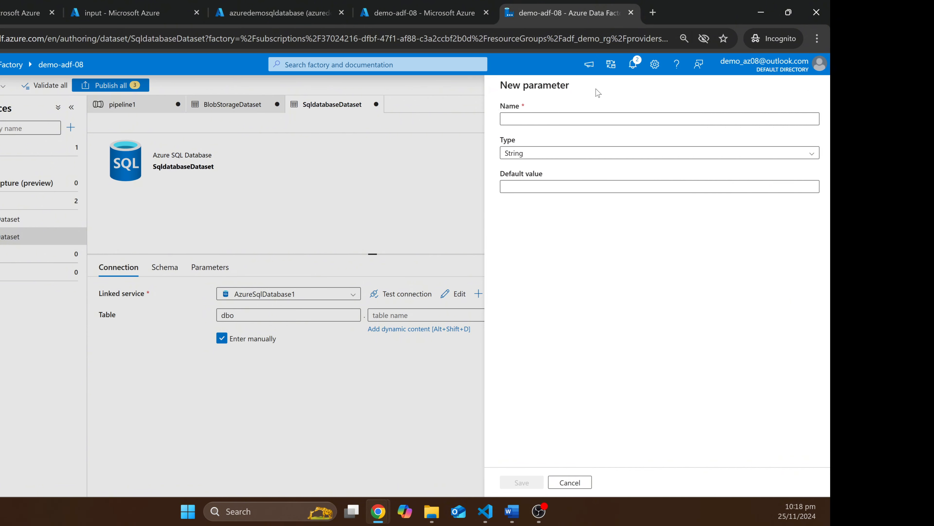
{"action": "left_click", "coordinate": [536, 114]}
{"action": "type", "text": "Tablename"}
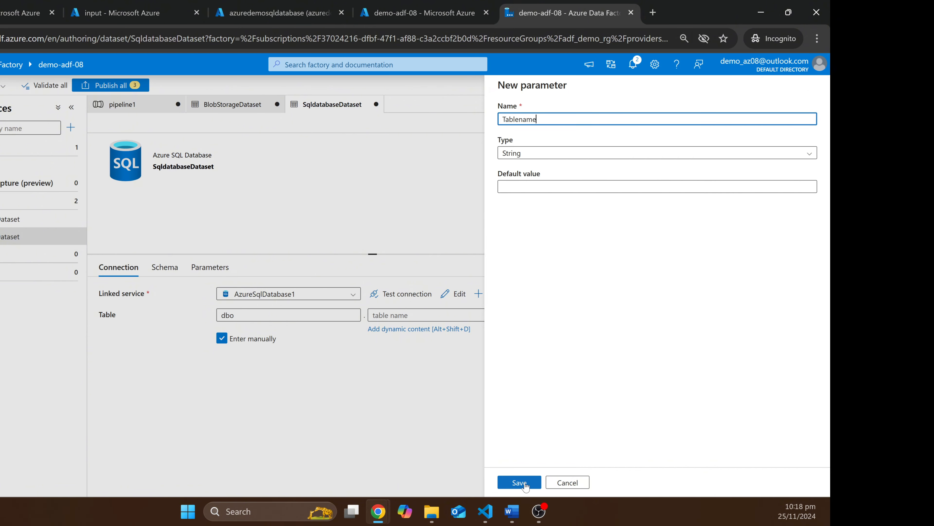
{"action": "left_click", "coordinate": [523, 483]}
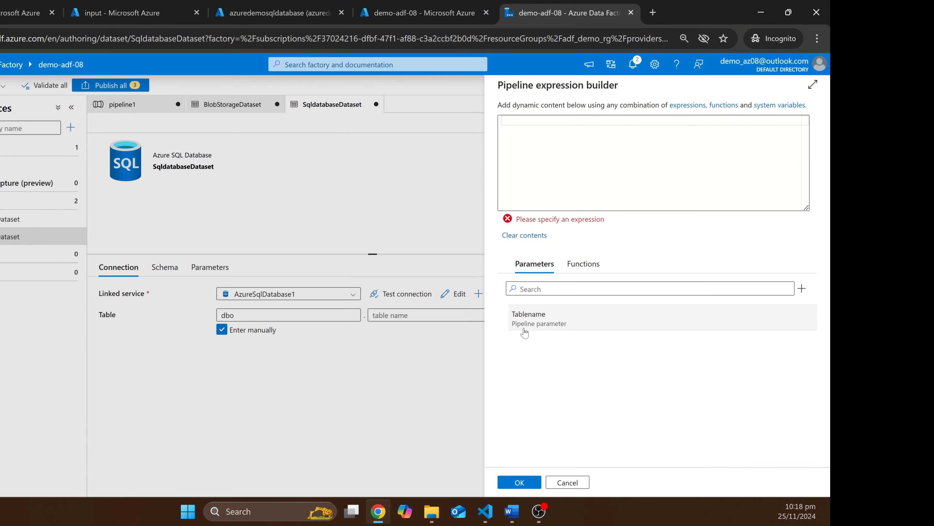
{"action": "left_click", "coordinate": [532, 318]}
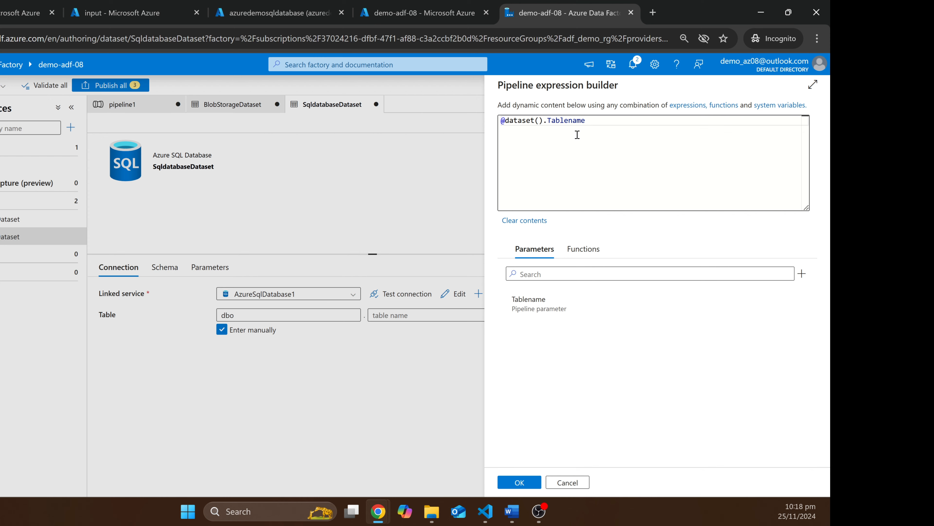
{"action": "left_click", "coordinate": [520, 482]}
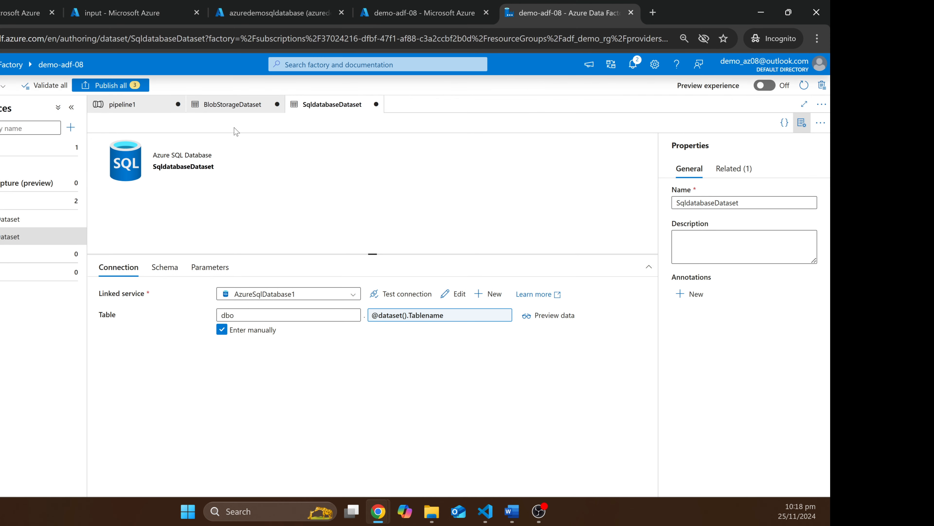
- Back in pipeline1, set the copy activity's source dataset property Filename to Taxi.csv
{"action": "left_click", "coordinate": [147, 105]}
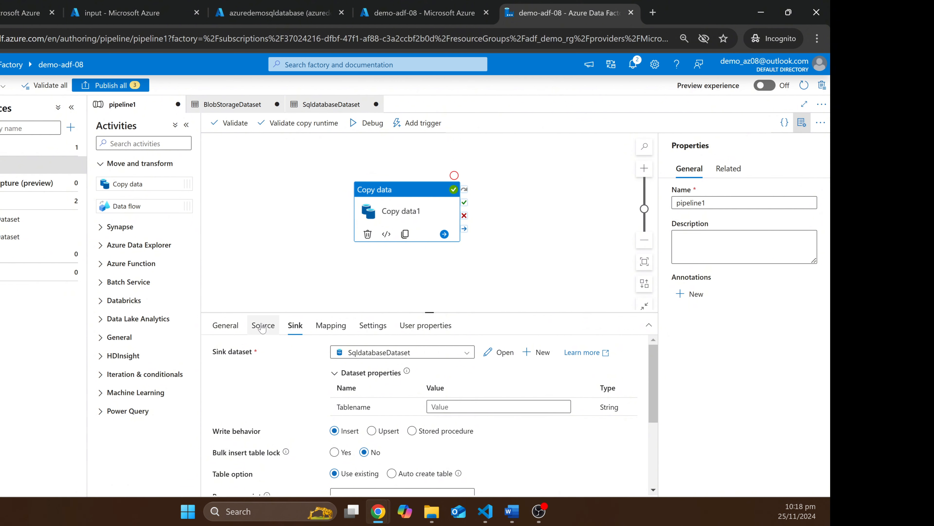
{"action": "left_click", "coordinate": [262, 327]}
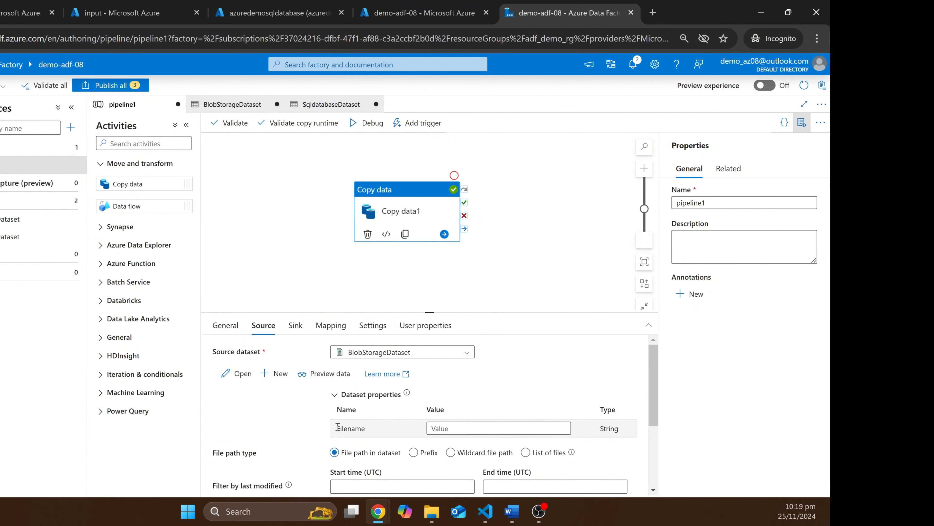
{"action": "left_click", "coordinate": [464, 428]}
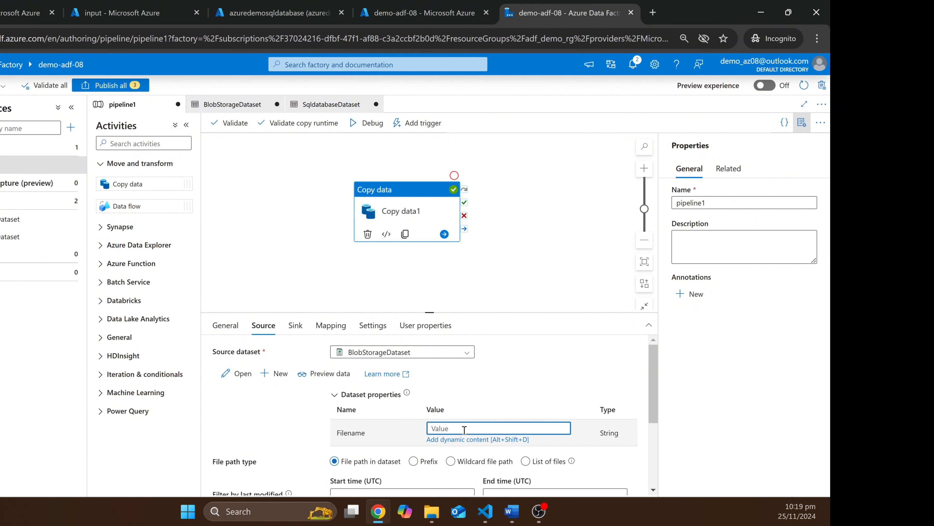
{"action": "type", "text": "Taxi.csv"}
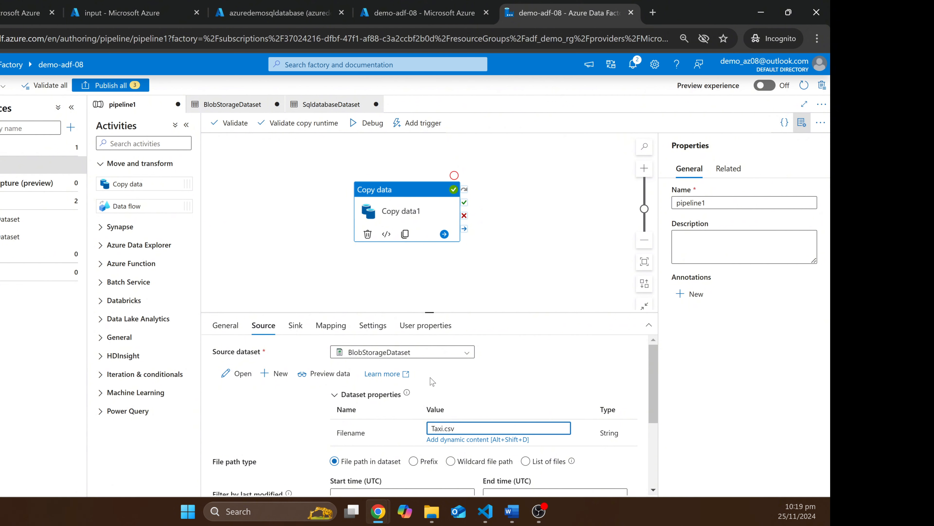
- Set the copy activity's sink dataset property Tablename to Taxi
{"action": "left_click", "coordinate": [295, 325]}
{"action": "left_click", "coordinate": [497, 405]}
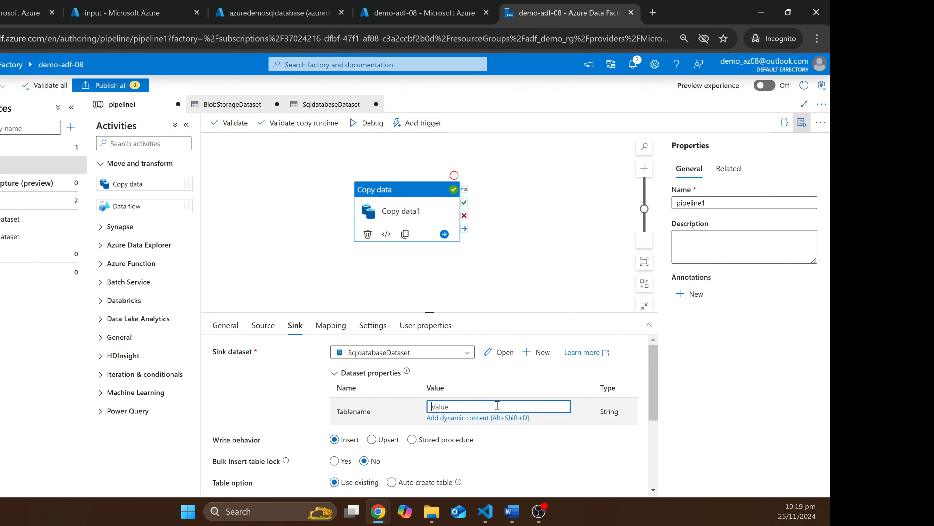
{"action": "type", "text": "Taxi"}
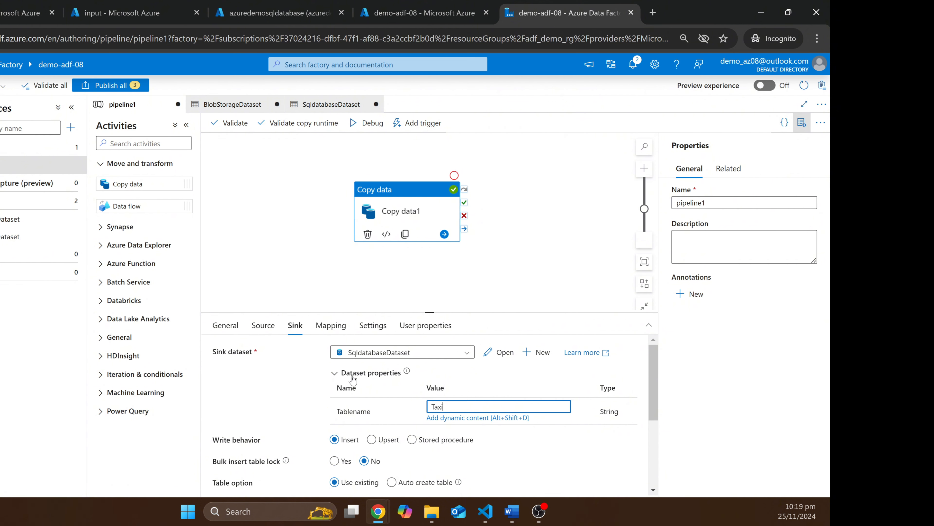
{"action": "left_click", "coordinate": [303, 396]}
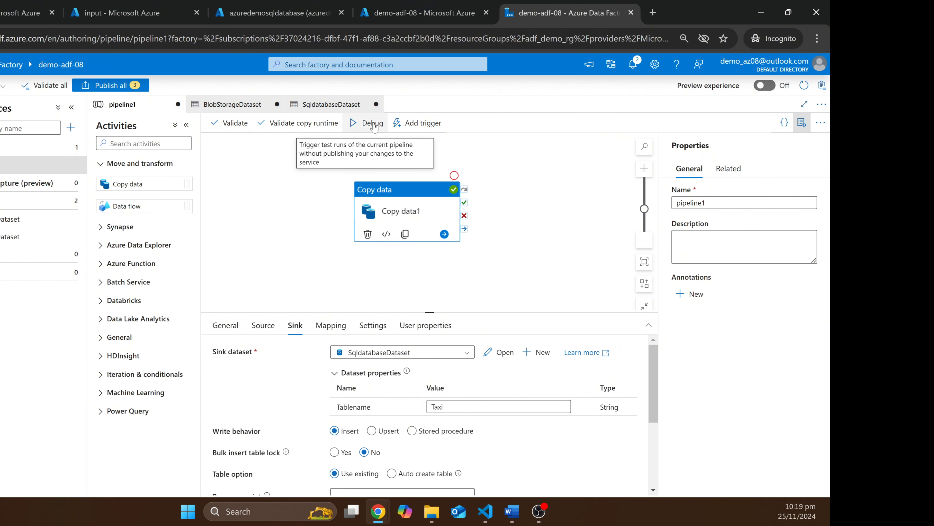
- Return to the SQL database's query editor and change the query's table from Games to Taxi
{"action": "left_click", "coordinate": [264, 13]}
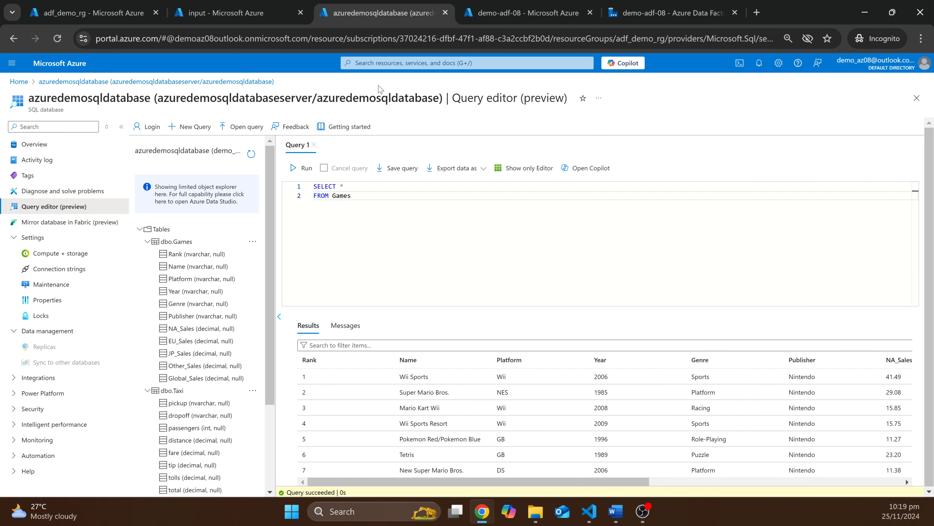
{"action": "double_click", "coordinate": [341, 195]}
{"action": "type", "text": "Tax"}
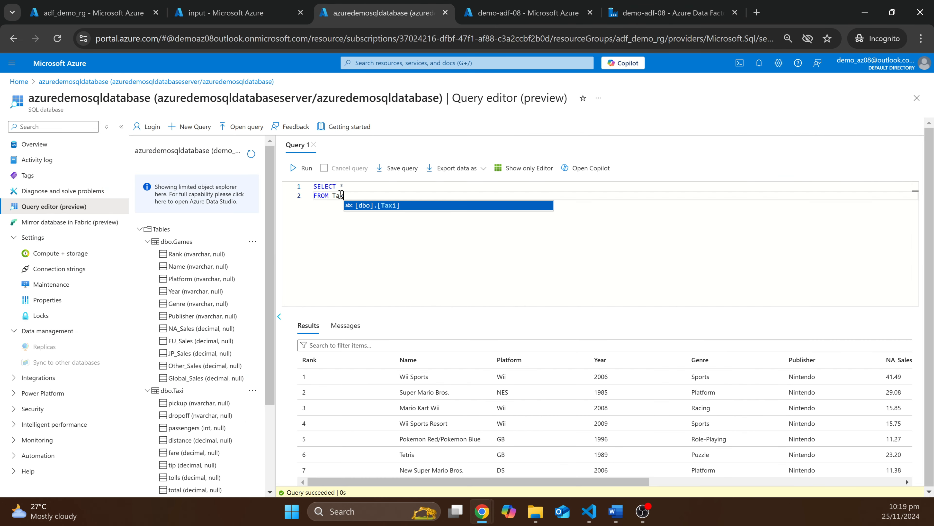
{"action": "type", "text": "i"}
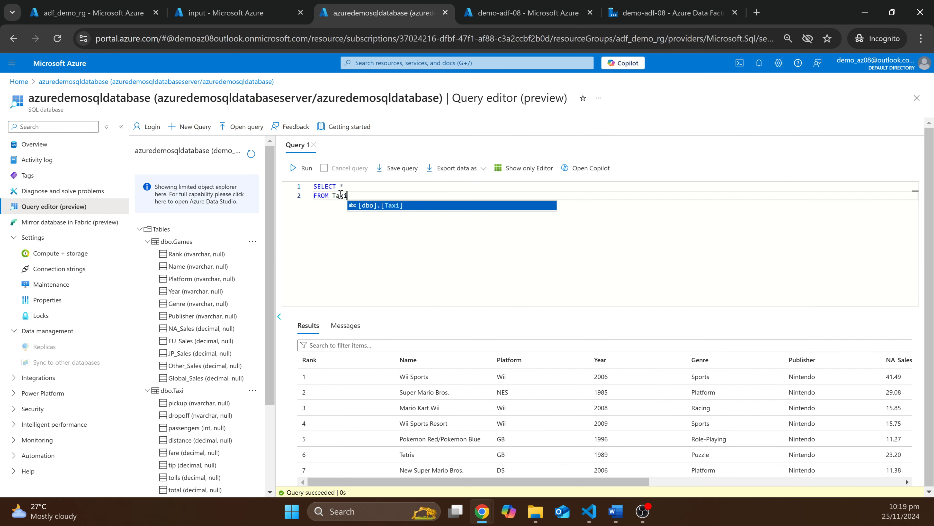
- Run the SELECT query on the Taxi table and check its results before the load
{"action": "left_click", "coordinate": [297, 169]}
{"action": "left_click", "coordinate": [308, 322]}
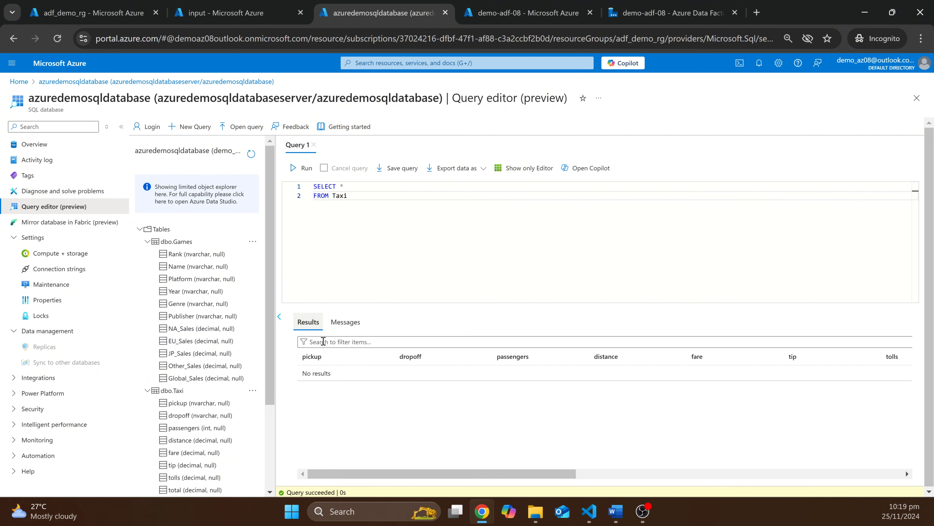
- Return to pipeline1 in Data Factory, run it in debug, and review the Copy data1 activity's run details
{"action": "left_click", "coordinate": [660, 13]}
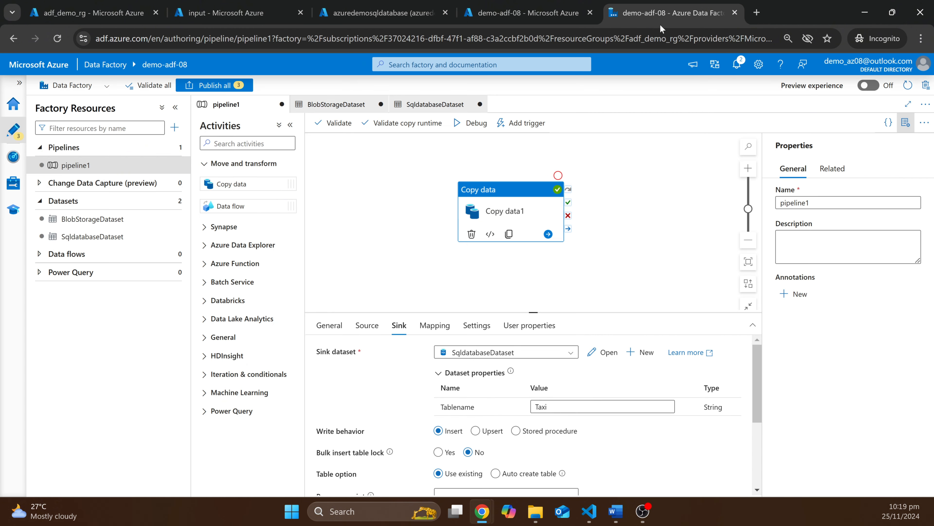
{"action": "left_click", "coordinate": [475, 125]}
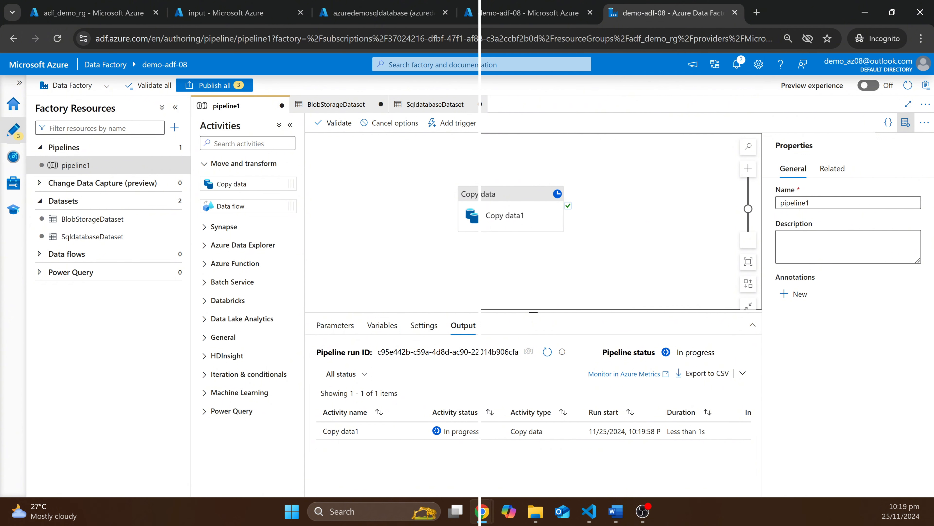
{"action": "left_click", "coordinate": [548, 351]}
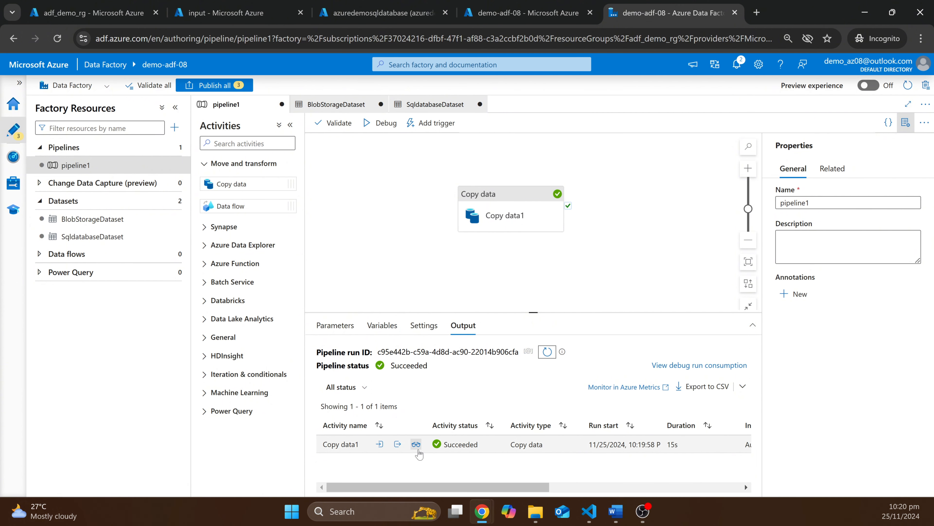
{"action": "left_click", "coordinate": [416, 444]}
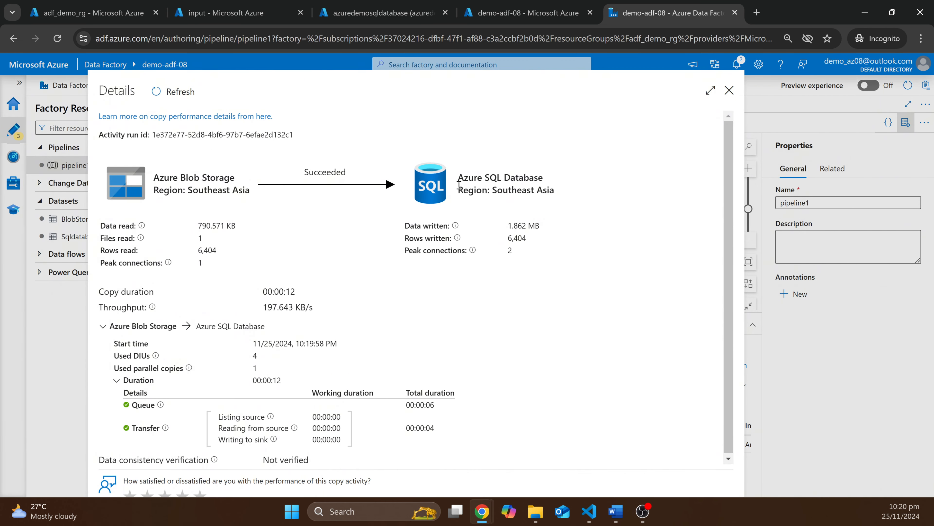
{"action": "left_click", "coordinate": [729, 89]}
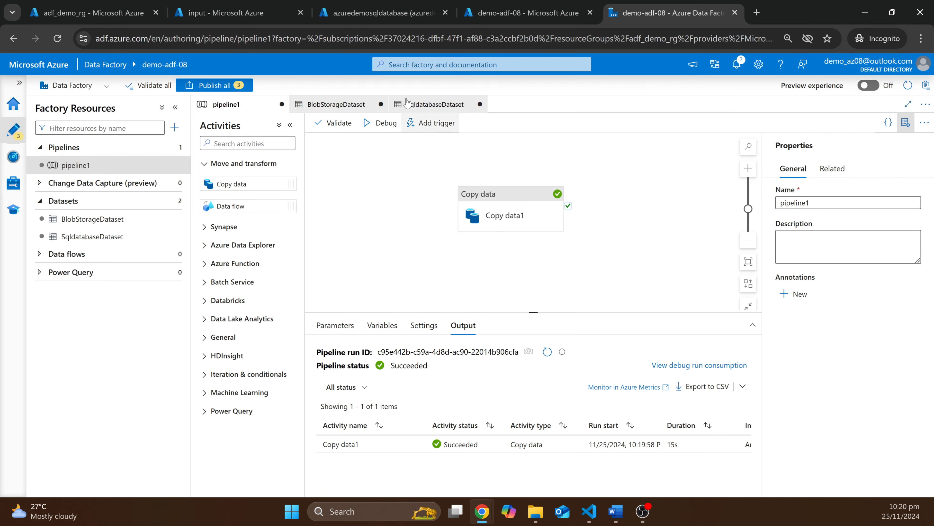
- Go back to the SQL database's query editor, rerun the Taxi query and examine the loaded rows
{"action": "left_click", "coordinate": [383, 13]}
{"action": "key", "text": "ctrl+a"}
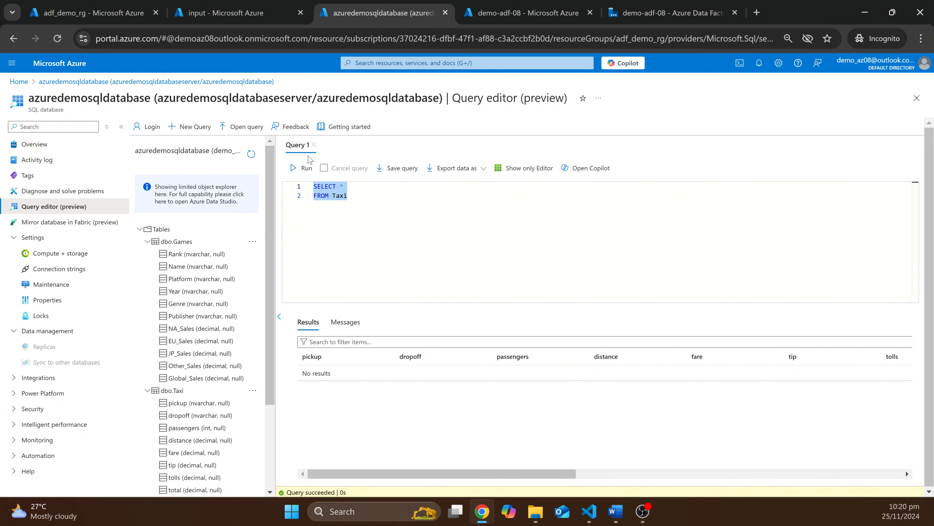
{"action": "left_click", "coordinate": [301, 167]}
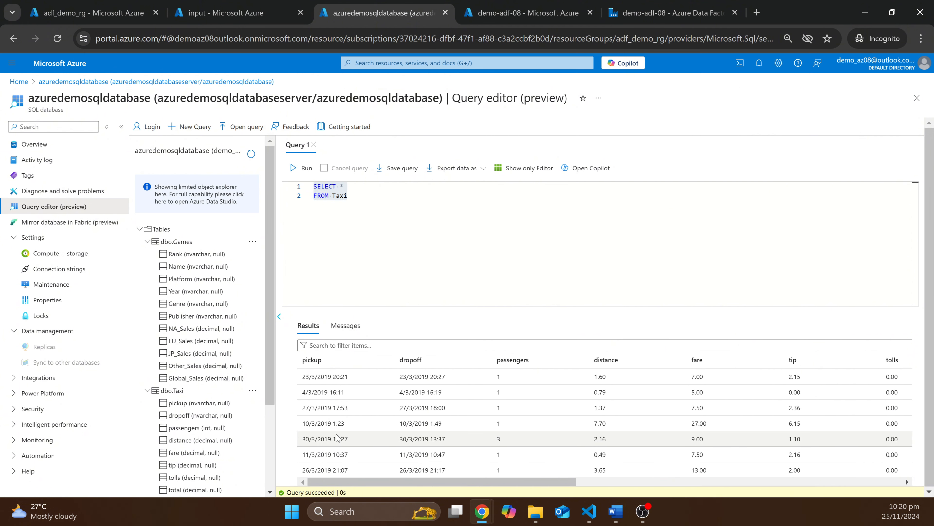
{"action": "left_click_drag", "start_coordinate": [362, 484], "coordinate": [328, 483]}
- Change the Taxi query to SELECT COUNT(*) and run it
{"action": "left_click", "coordinate": [381, 199]}
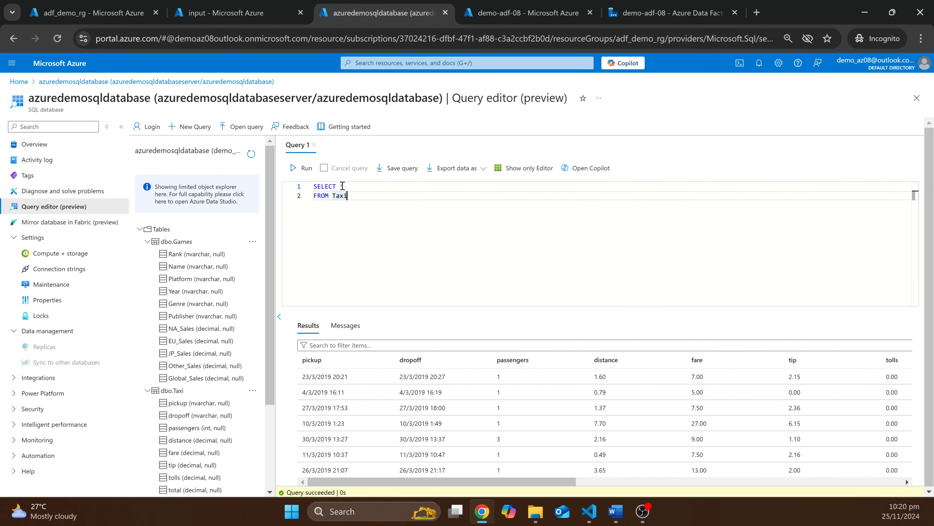
{"action": "left_click", "coordinate": [344, 186]}
{"action": "type", "text": "COUNT("}
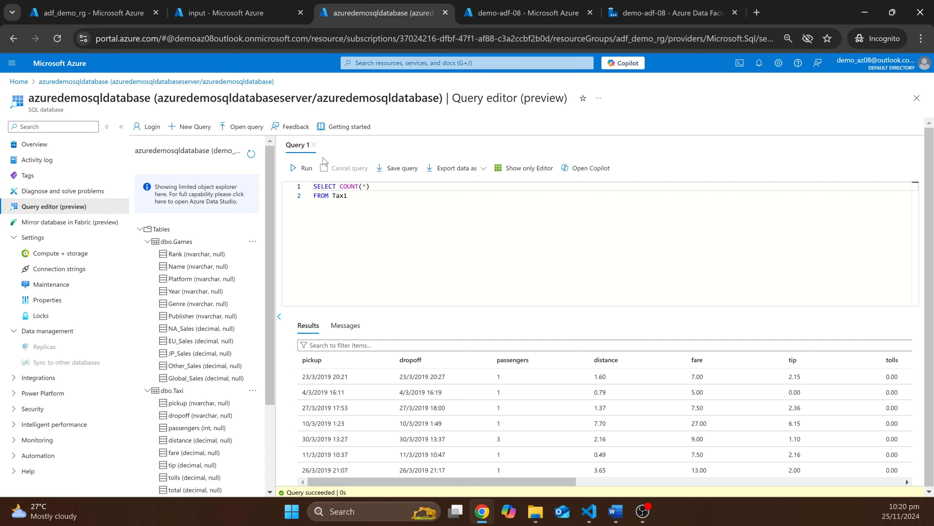
{"action": "left_click", "coordinate": [301, 168]}
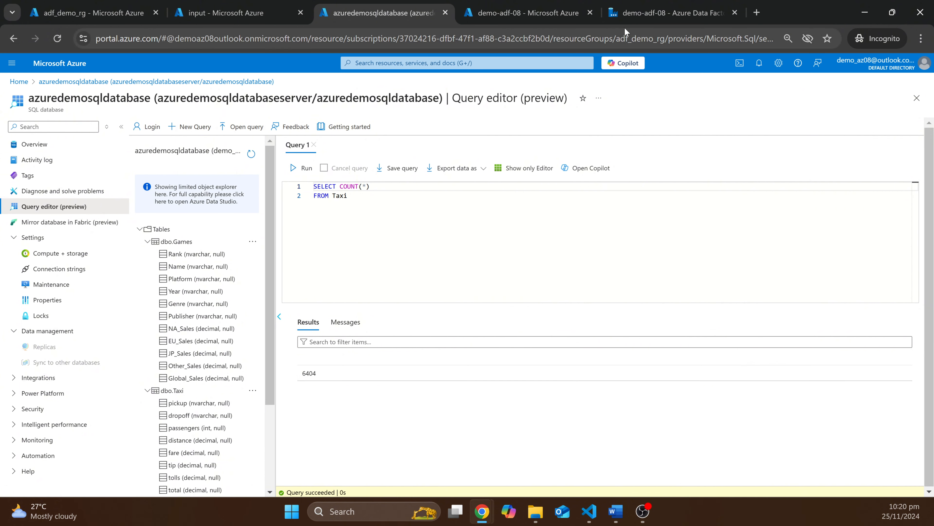
- Back in Data Factory, add two String parameters named Filename and Tablename to pipeline1
{"action": "left_click", "coordinate": [637, 16]}
{"action": "left_click", "coordinate": [497, 212]}
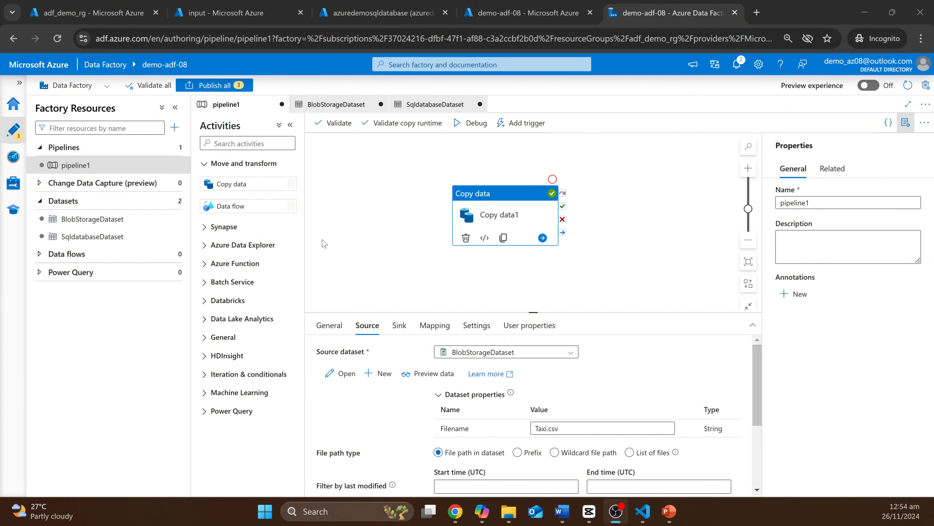
{"action": "left_click", "coordinate": [382, 213]}
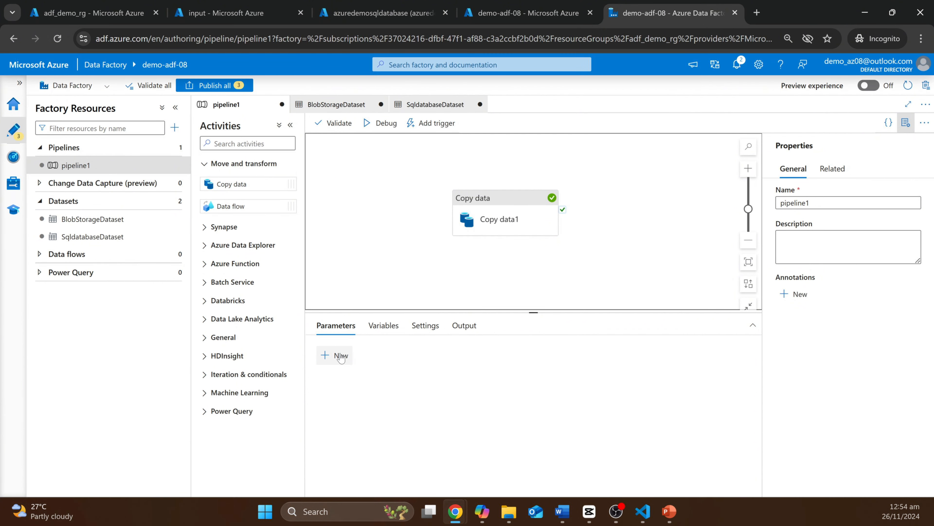
{"action": "left_click", "coordinate": [341, 356]}
{"action": "left_click", "coordinate": [356, 392]}
{"action": "type", "text": "F"}
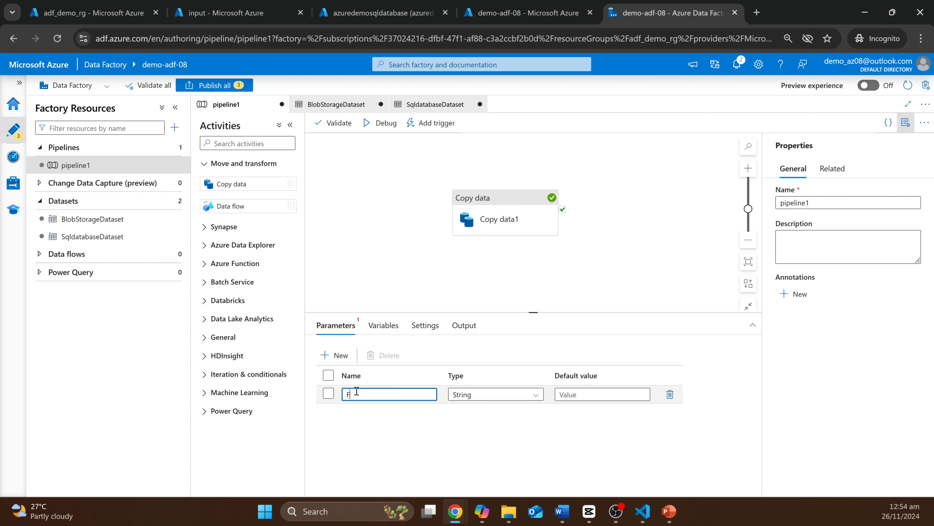
{"action": "type", "text": "ilename"}
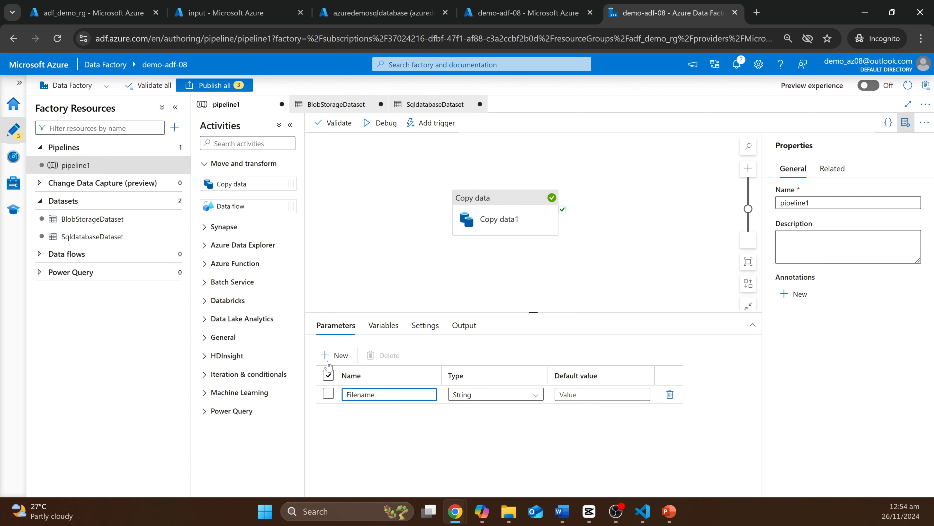
{"action": "left_click", "coordinate": [335, 354]}
{"action": "left_click", "coordinate": [365, 413]}
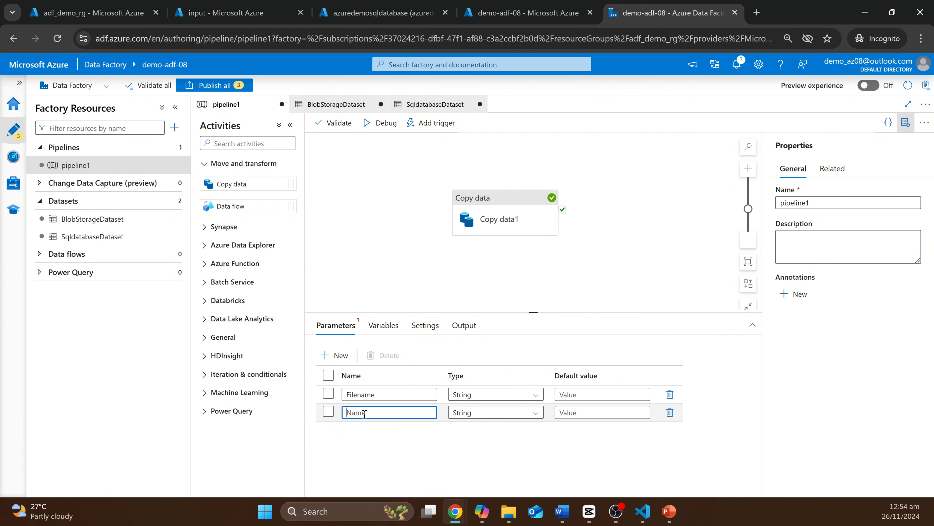
{"action": "type", "text": "TableName"}
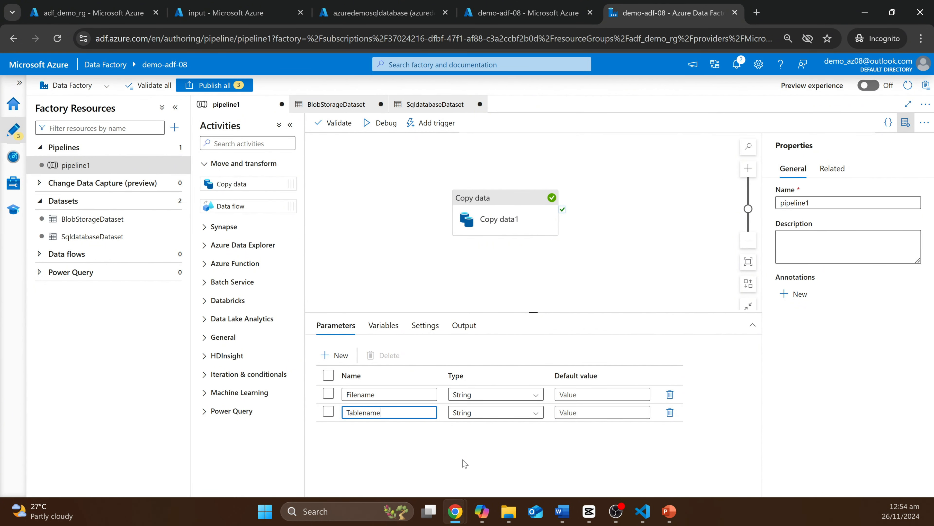
{"action": "left_click", "coordinate": [472, 222]}
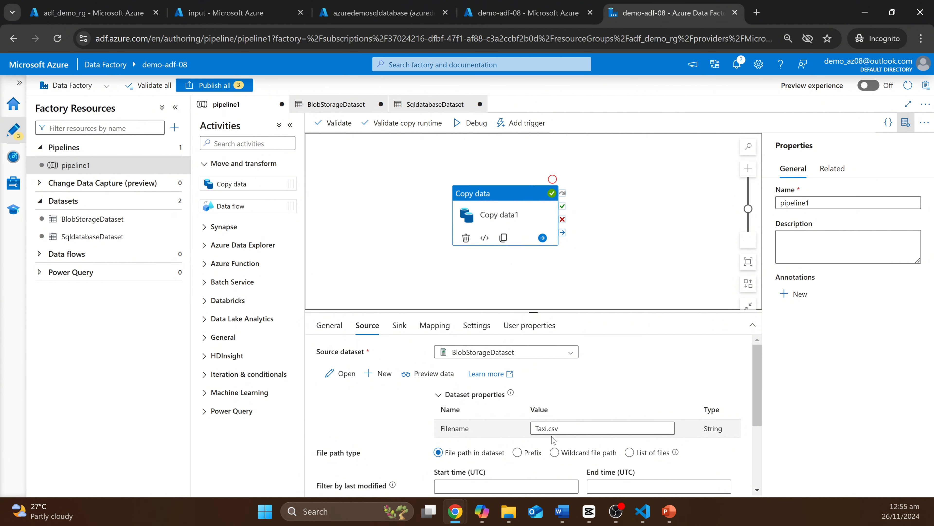
{"action": "double_click", "coordinate": [550, 428]}
{"action": "key", "text": "BackSpace"}
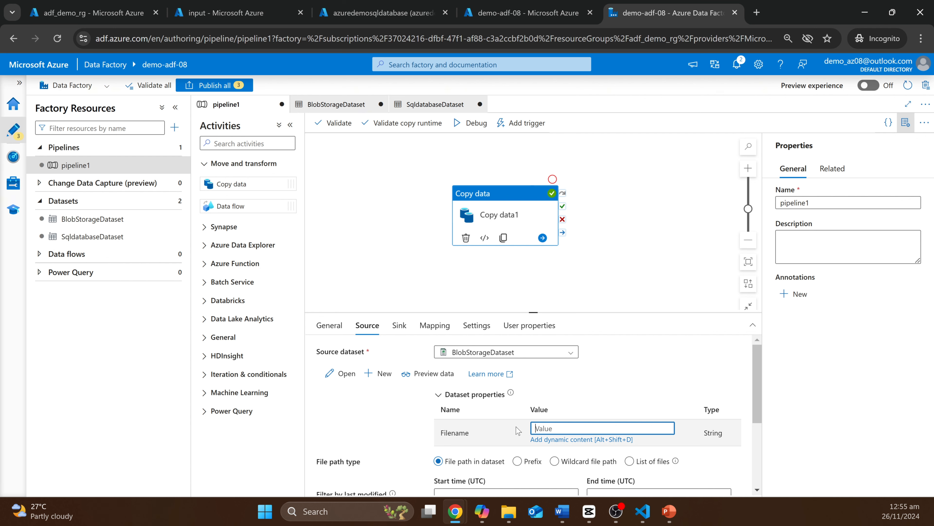
{"action": "left_click", "coordinate": [569, 439]}
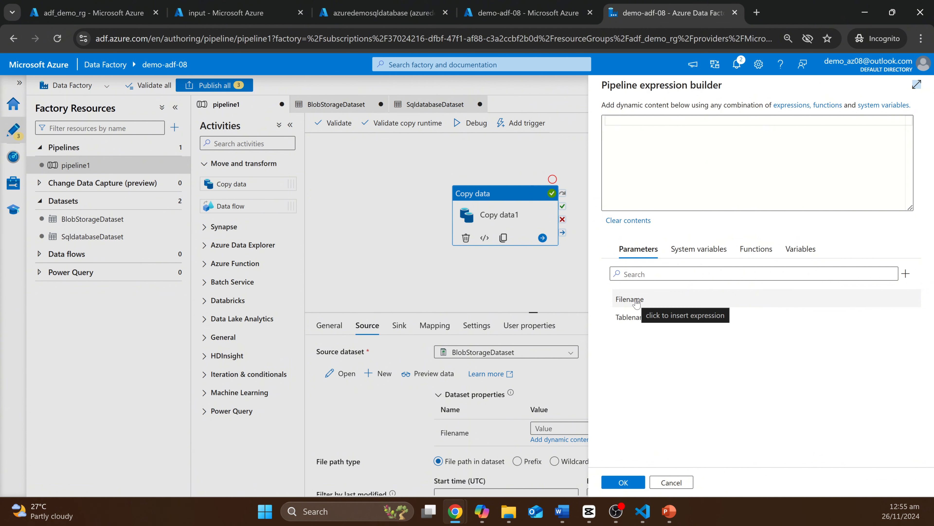
{"action": "left_click", "coordinate": [637, 301]}
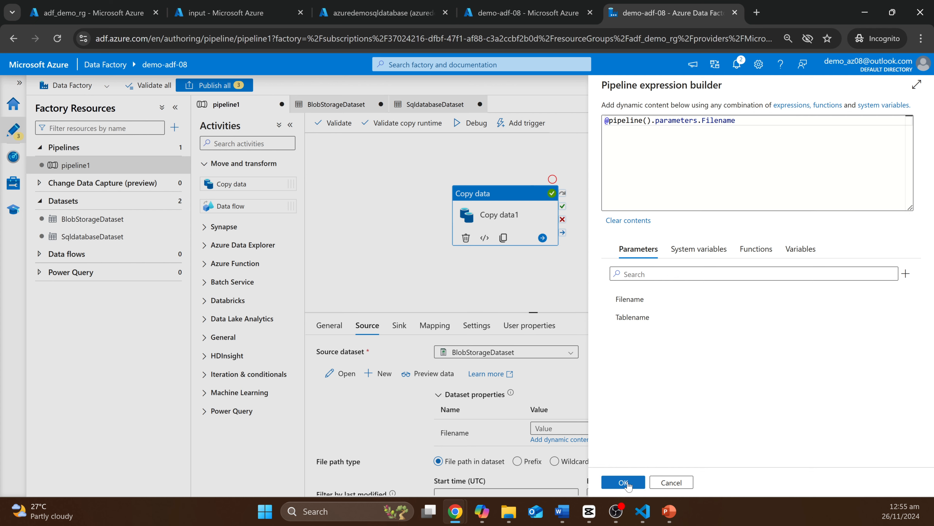
{"action": "left_click", "coordinate": [625, 483]}
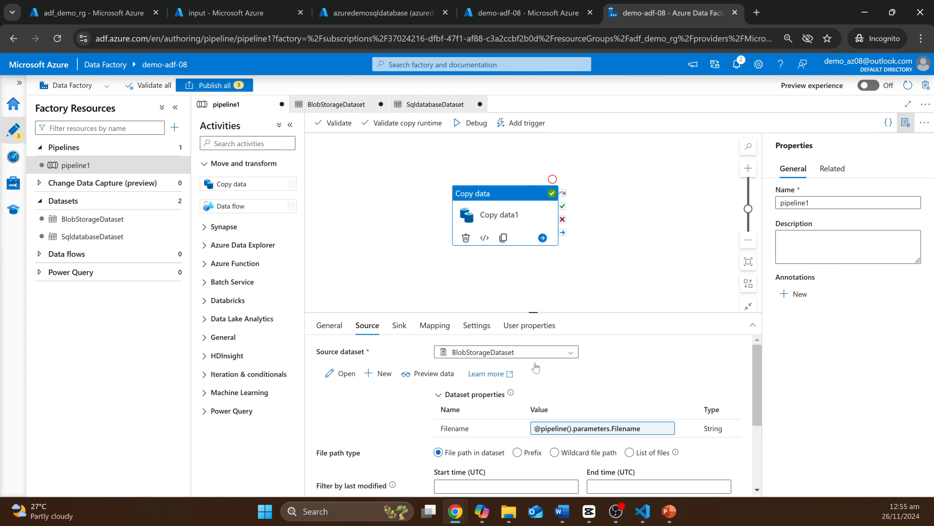
{"action": "left_click", "coordinate": [397, 332]}
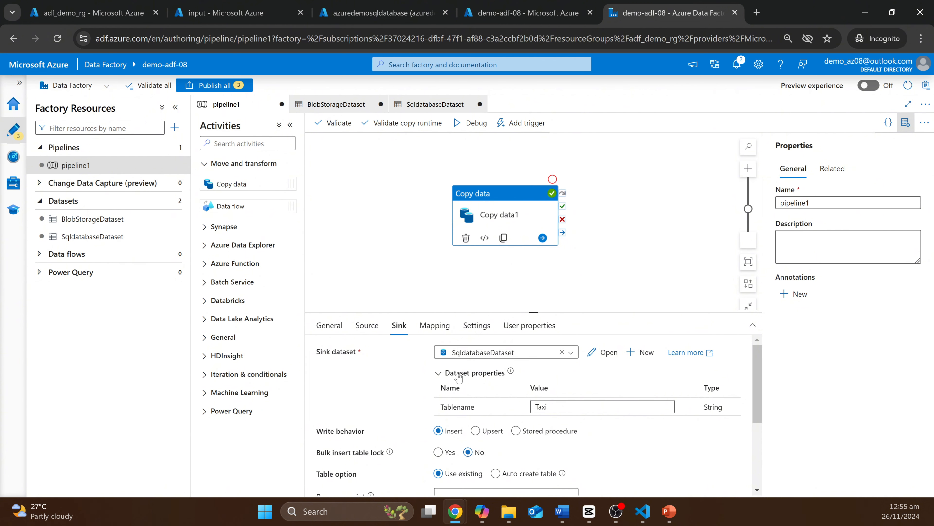
{"action": "double_click", "coordinate": [543, 406]}
{"action": "key", "text": "BackSpace"}
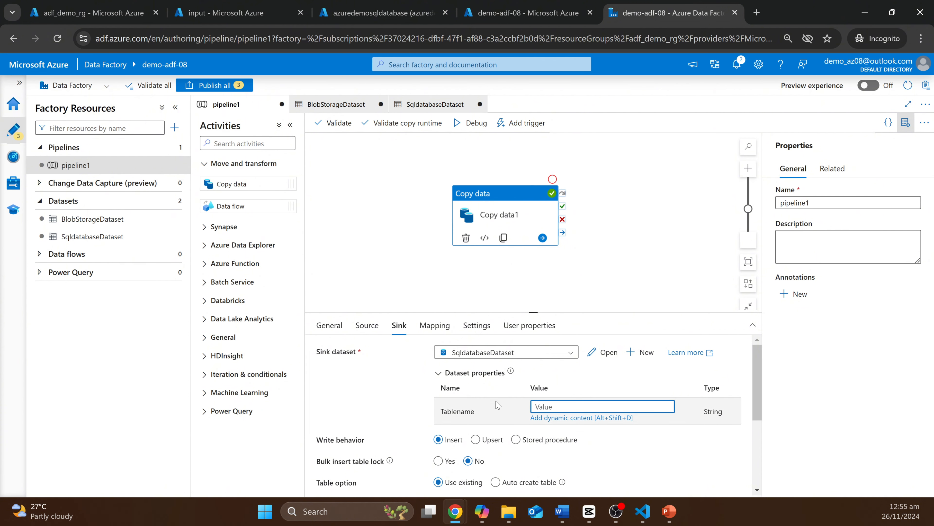
{"action": "left_click", "coordinate": [557, 416]}
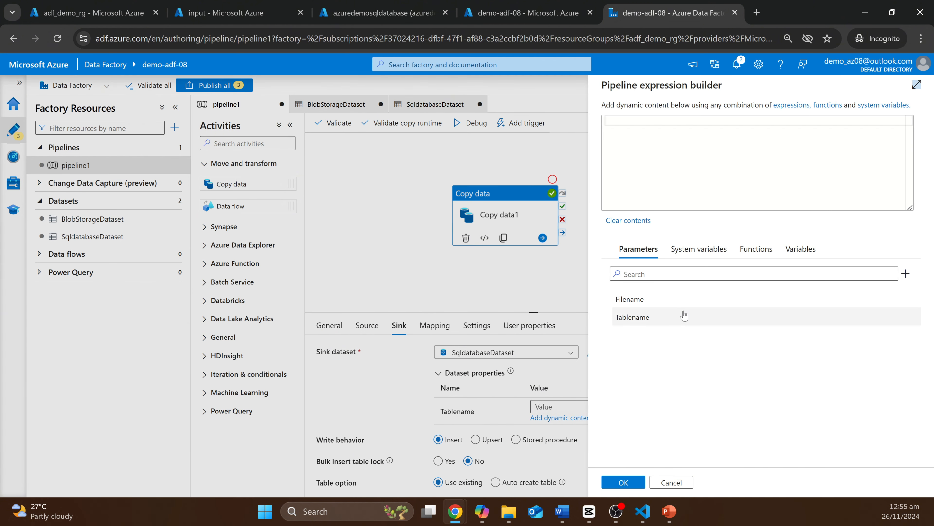
{"action": "left_click", "coordinate": [684, 316]}
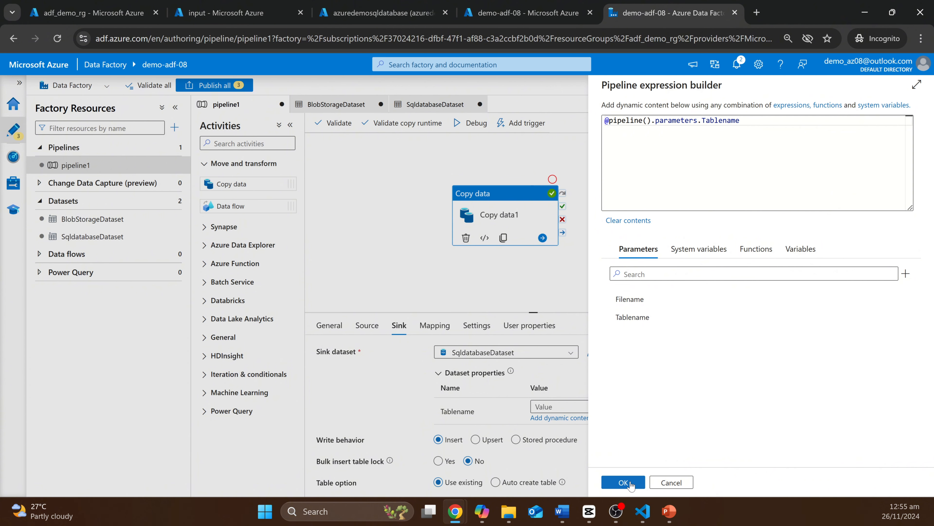
{"action": "left_click", "coordinate": [630, 483]}
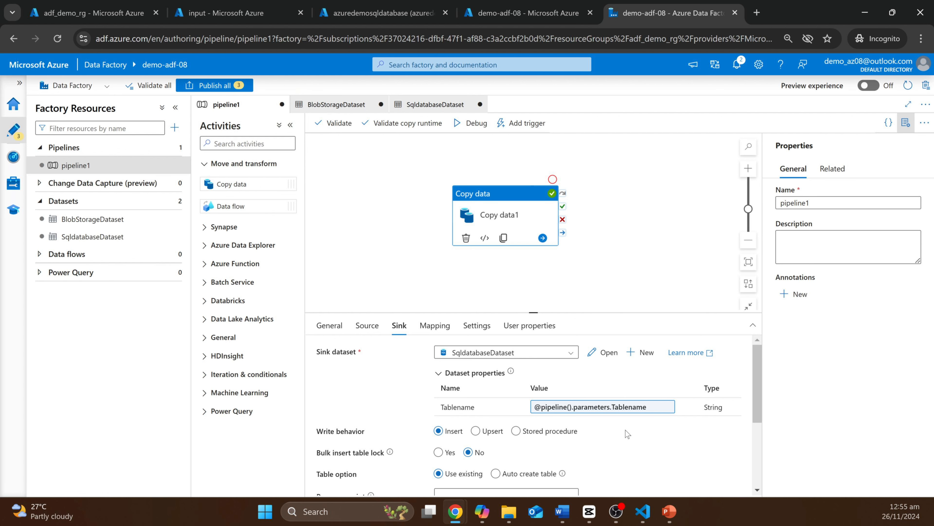
- Debug pipeline1 with Filename Taxi.csv and Tablename Taxi, and refresh the run status
{"action": "left_click", "coordinate": [471, 128]}
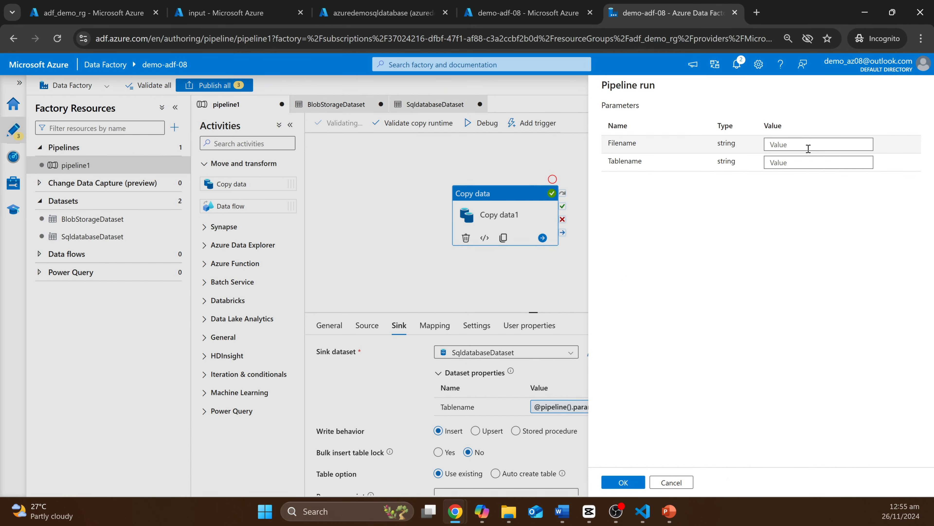
{"action": "left_click", "coordinate": [797, 147]}
{"action": "type", "text": "Taxi.csv"}
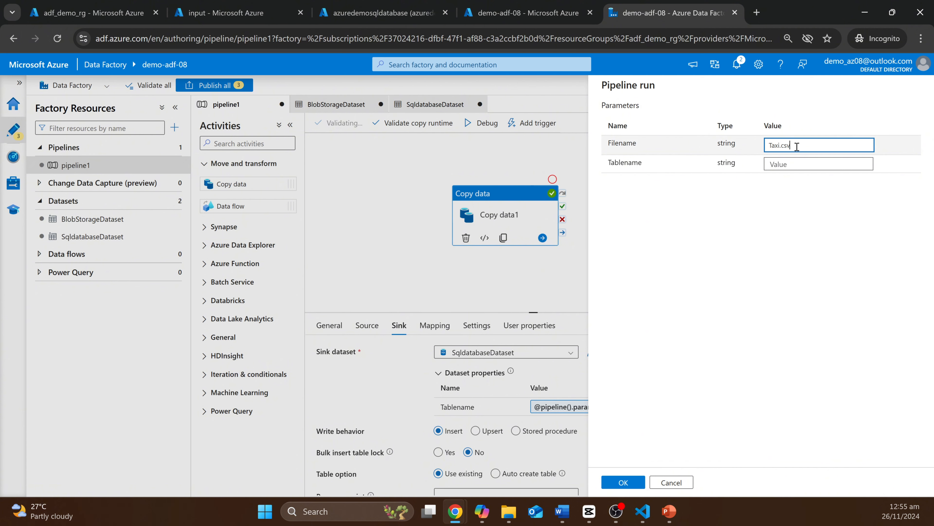
{"action": "key", "text": "Tab"}
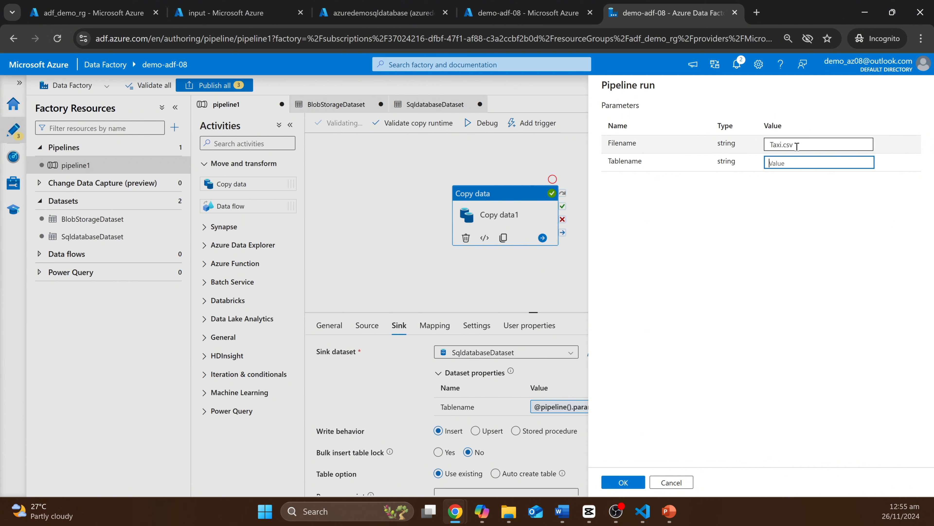
{"action": "type", "text": "taxi"}
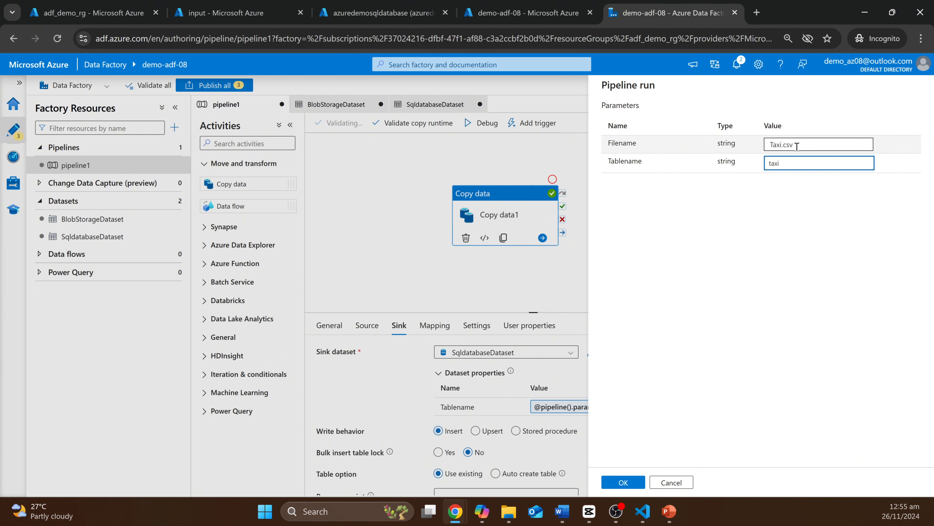
{"action": "key", "text": "BackSpace"}
{"action": "key", "text": "BackSpace"}
{"action": "key", "text": "BackSpace"}
{"action": "type", "text": "Tax"}
{"action": "left_click", "coordinate": [626, 483]}
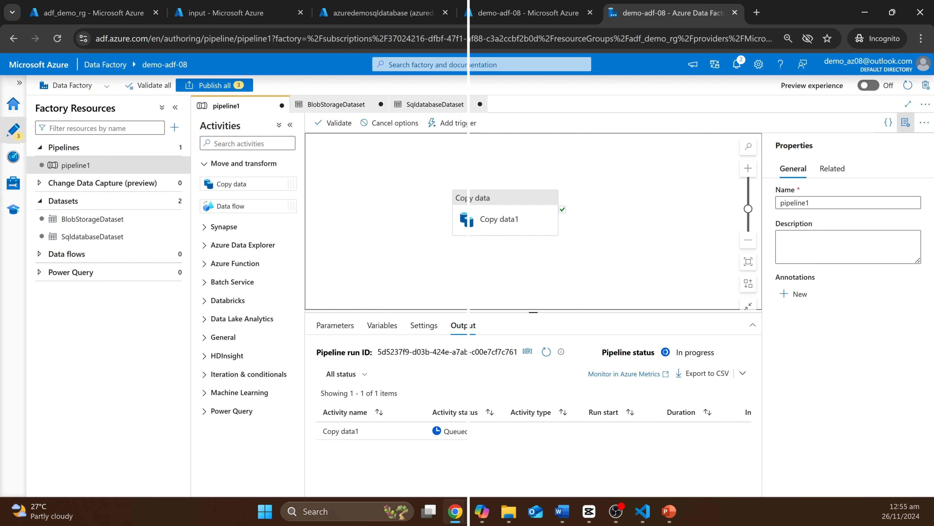
{"action": "left_click", "coordinate": [547, 352]}
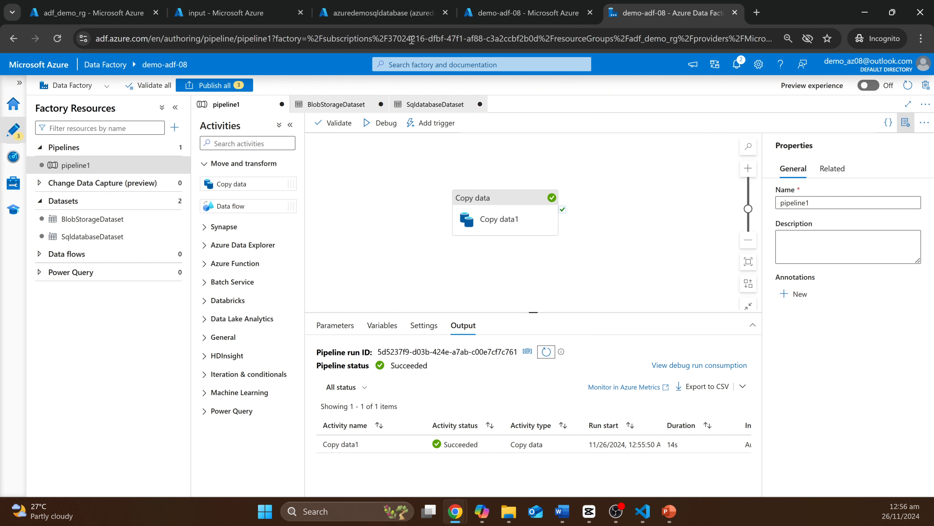
- Return to the SQL database's query editor and rerun the row count query on the Taxi table
{"action": "left_click", "coordinate": [376, 14]}
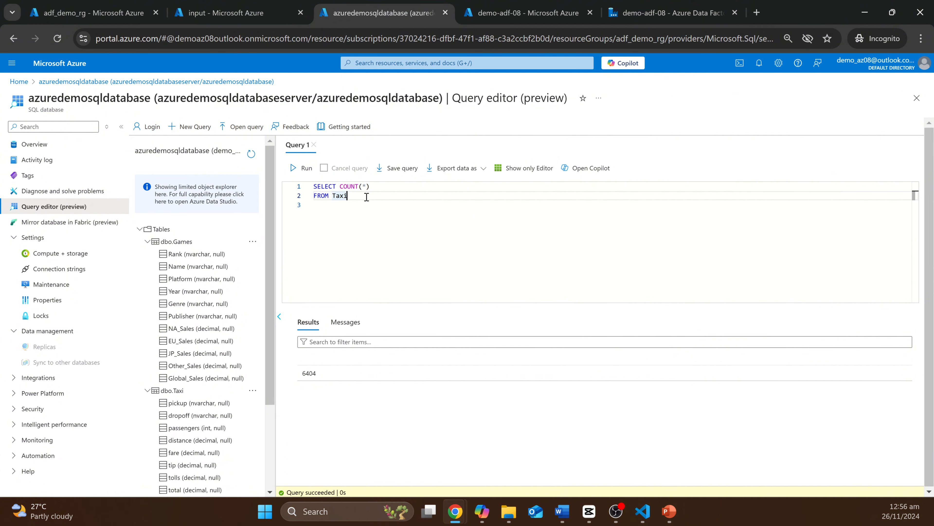
{"action": "left_click_drag", "start_coordinate": [350, 196], "coordinate": [313, 186]}
{"action": "left_click", "coordinate": [295, 166]}
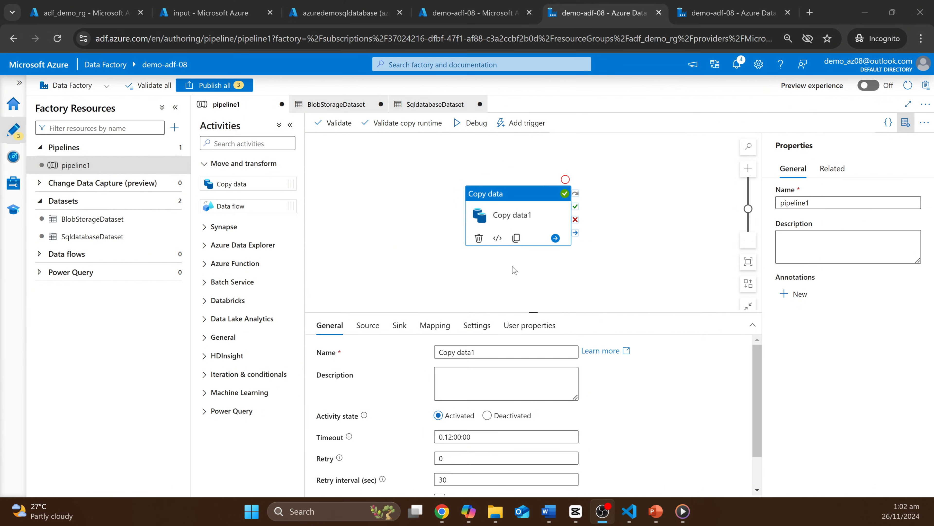
- Add a second Copy data activity to the pipeline1 canvas and space the two copy activities apart
{"action": "left_click_drag", "start_coordinate": [247, 186], "coordinate": [678, 212]}
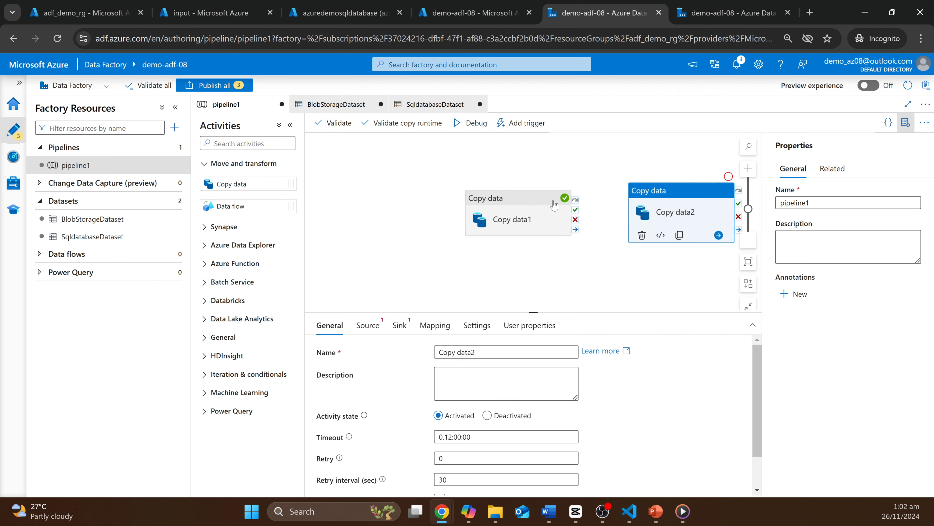
{"action": "left_click_drag", "start_coordinate": [520, 203], "coordinate": [445, 200]}
{"action": "left_click", "coordinate": [649, 201]}
{"action": "left_click_drag", "start_coordinate": [649, 201], "coordinate": [610, 204]}
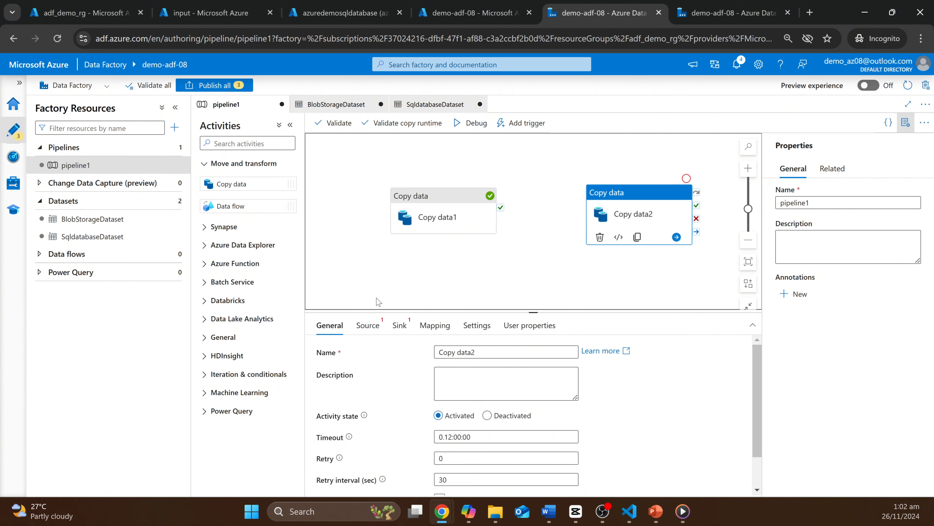
{"action": "left_click", "coordinate": [367, 325]}
{"action": "left_click", "coordinate": [478, 352]}
{"action": "left_click", "coordinate": [475, 384]}
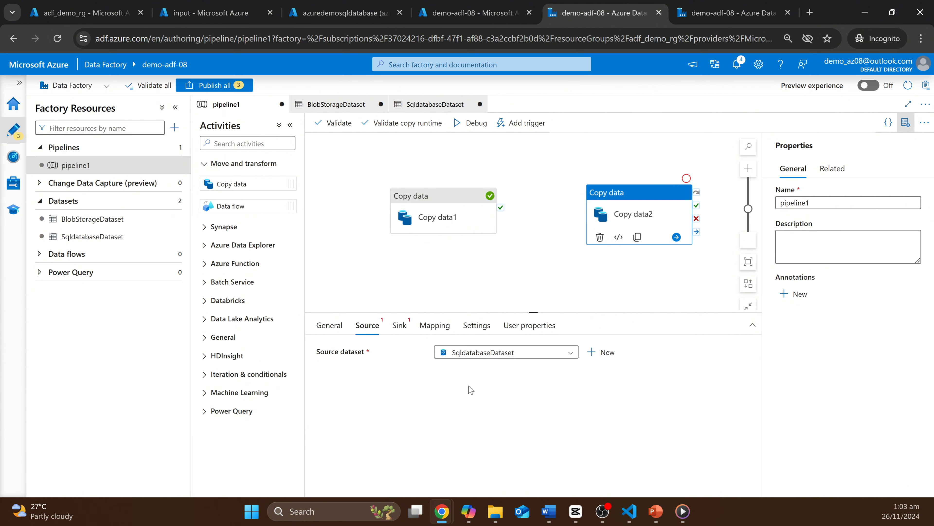
{"action": "left_click", "coordinate": [551, 427]}
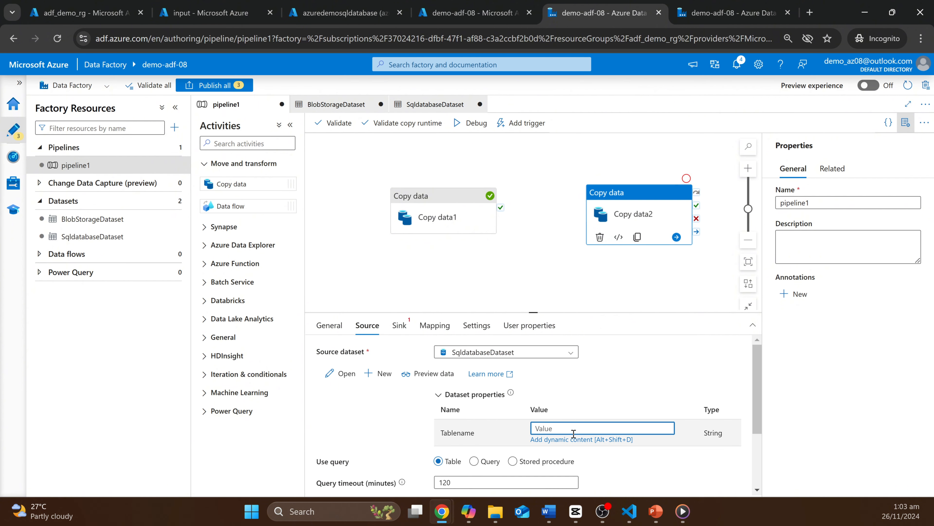
{"action": "left_click", "coordinate": [580, 439]}
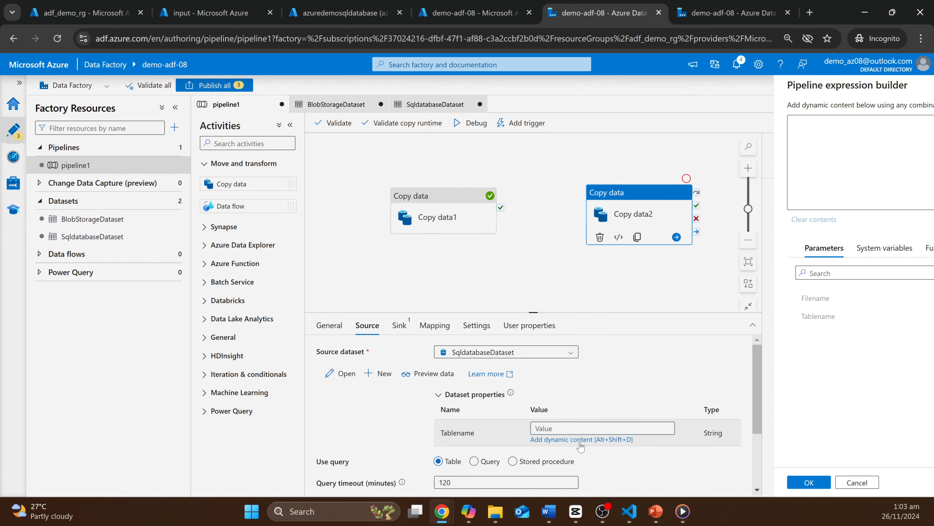
{"action": "left_click", "coordinate": [672, 317]}
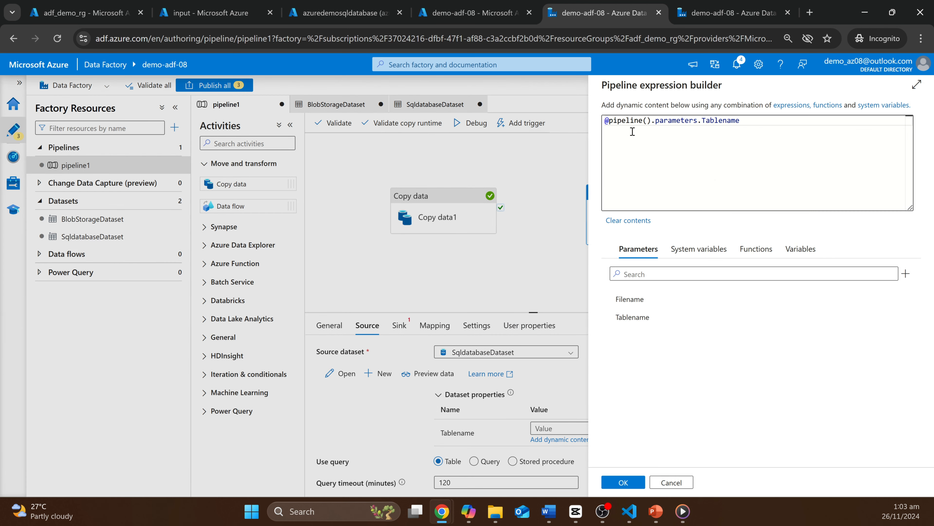
{"action": "left_click", "coordinate": [625, 483]}
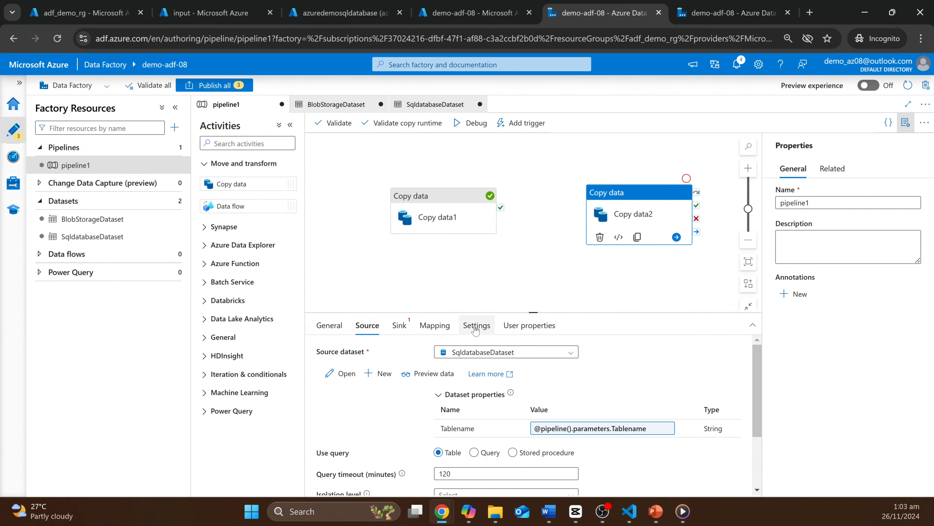
{"action": "left_click", "coordinate": [400, 326]}
{"action": "left_click", "coordinate": [478, 352]}
{"action": "left_click", "coordinate": [475, 368]}
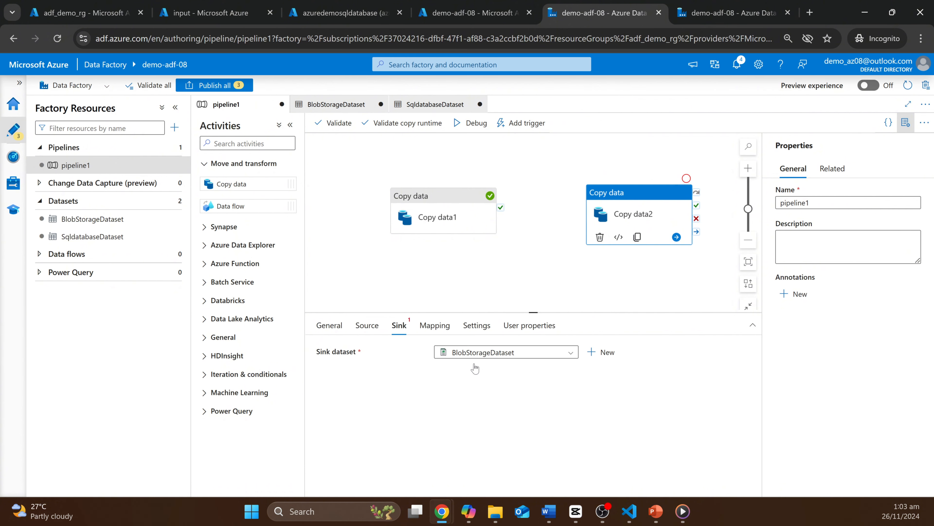
{"action": "left_click", "coordinate": [548, 406]}
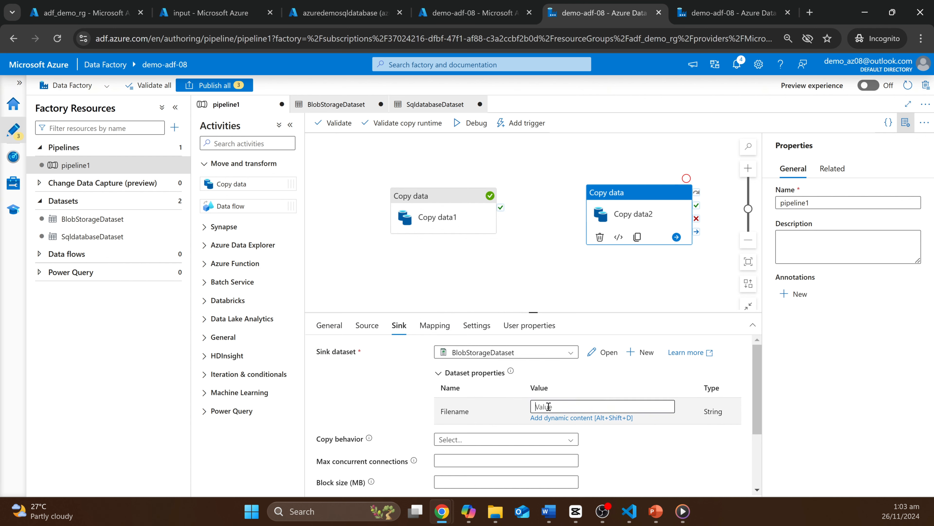
{"action": "left_click", "coordinate": [572, 421]}
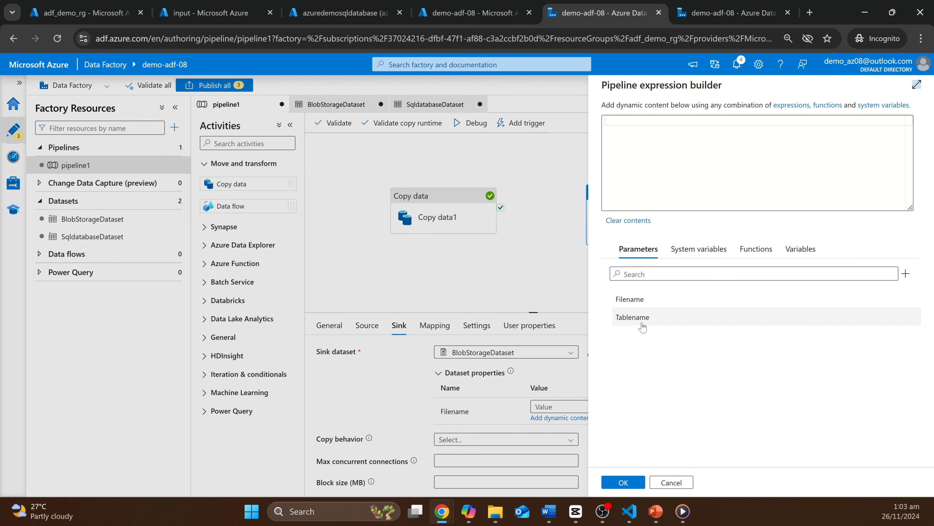
{"action": "left_click", "coordinate": [642, 305]}
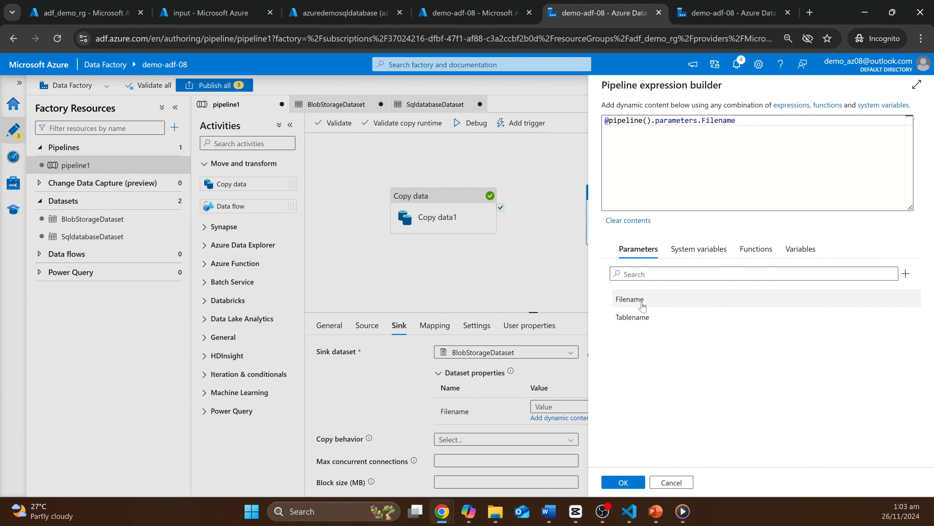
{"action": "left_click", "coordinate": [639, 484]}
- Add a Set variable activity to the canvas between Copy data1 and Copy data2
{"action": "left_click_drag", "start_coordinate": [464, 231], "coordinate": [422, 230]}
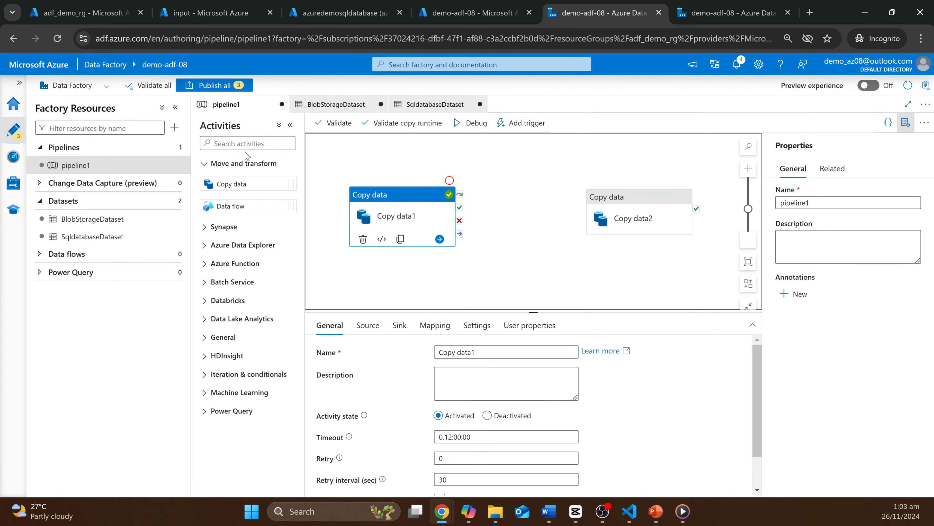
{"action": "left_click", "coordinate": [246, 143]}
{"action": "type", "text": "set"}
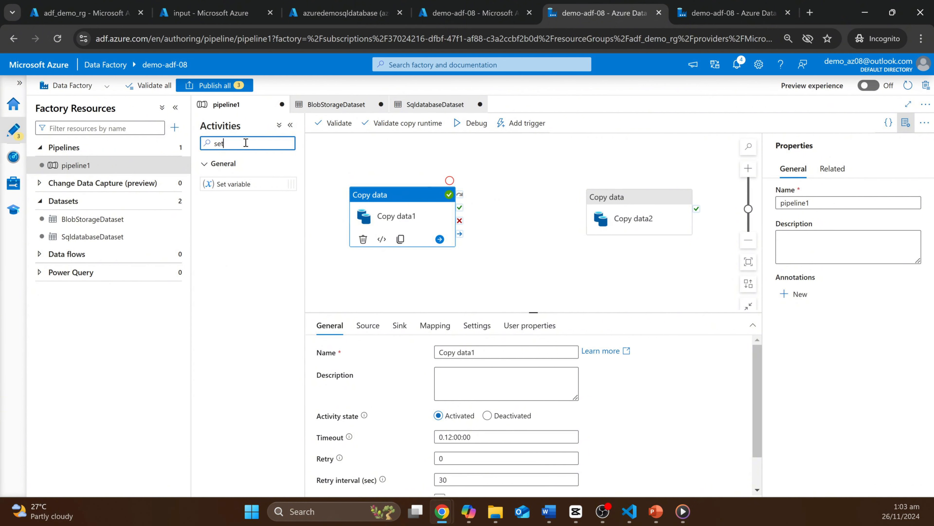
{"action": "left_click_drag", "start_coordinate": [221, 184], "coordinate": [493, 201]}
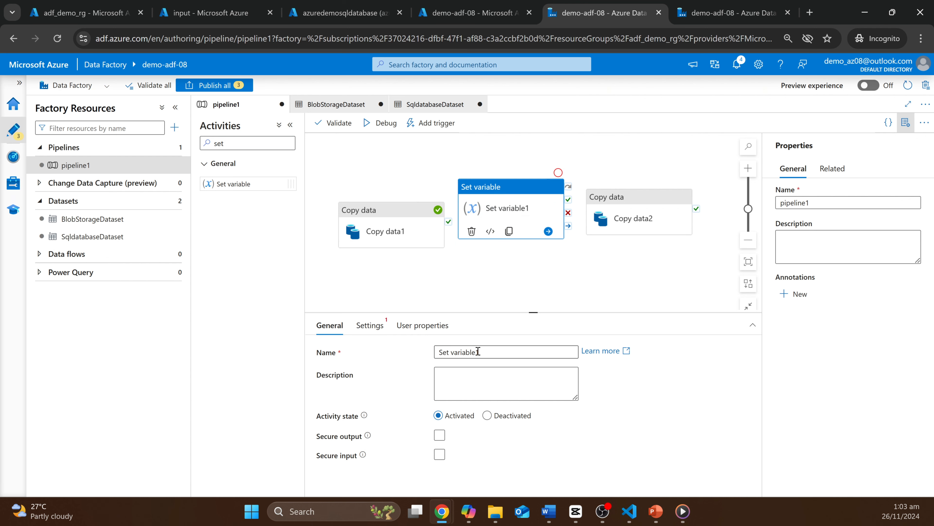
- Create a String pipeline variable named Current Time for the Set variable activity
{"action": "left_click", "coordinate": [369, 325]}
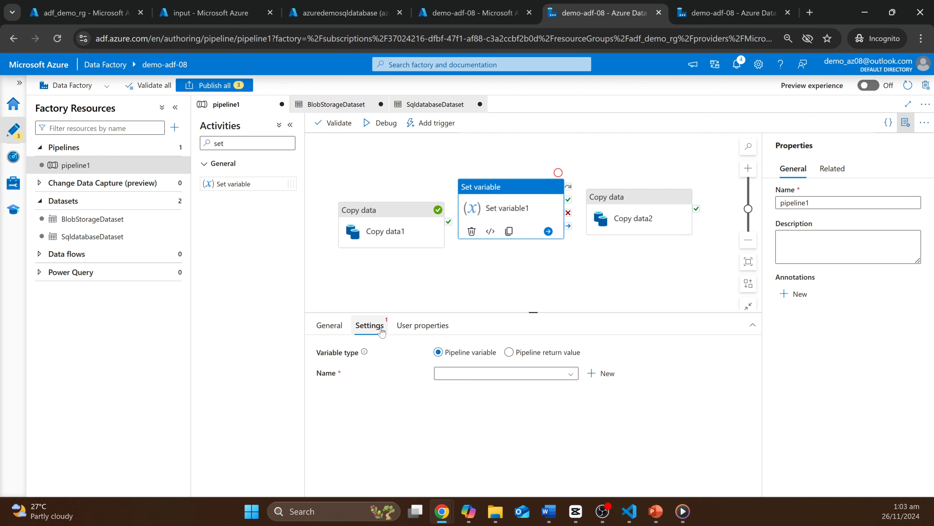
{"action": "left_click", "coordinate": [601, 373]}
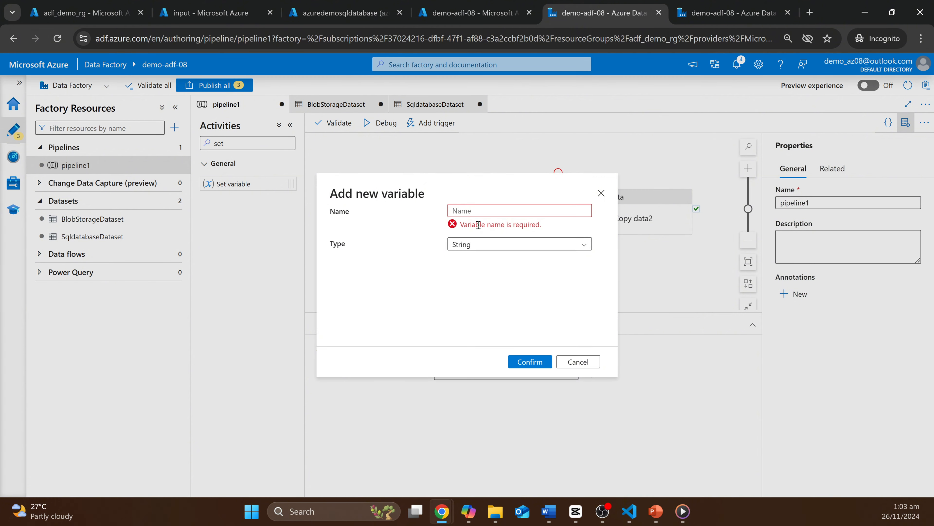
{"action": "left_click", "coordinate": [475, 210]}
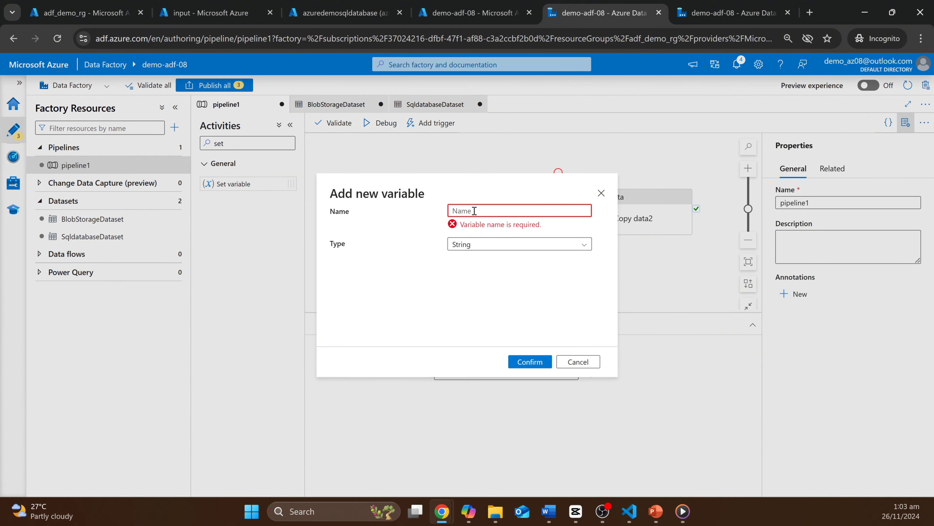
{"action": "type", "text": "Current"}
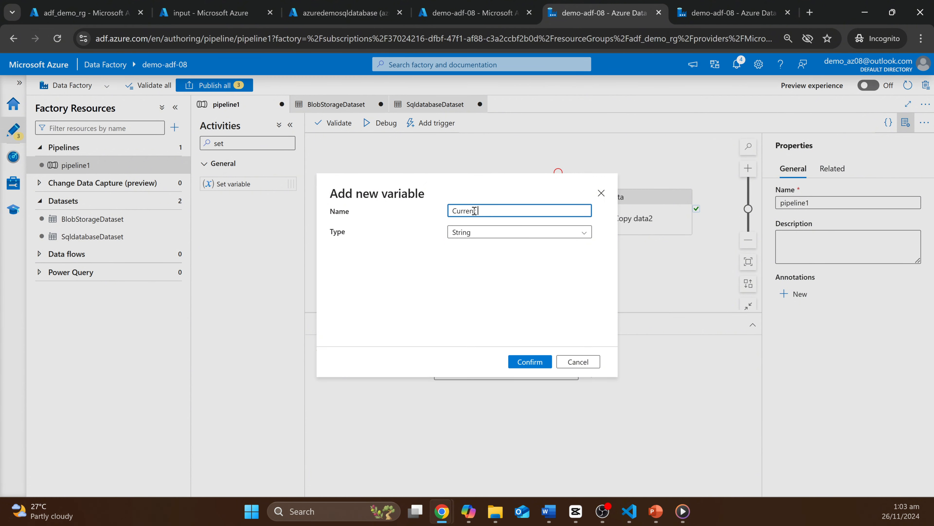
{"action": "type", "text": " Time"}
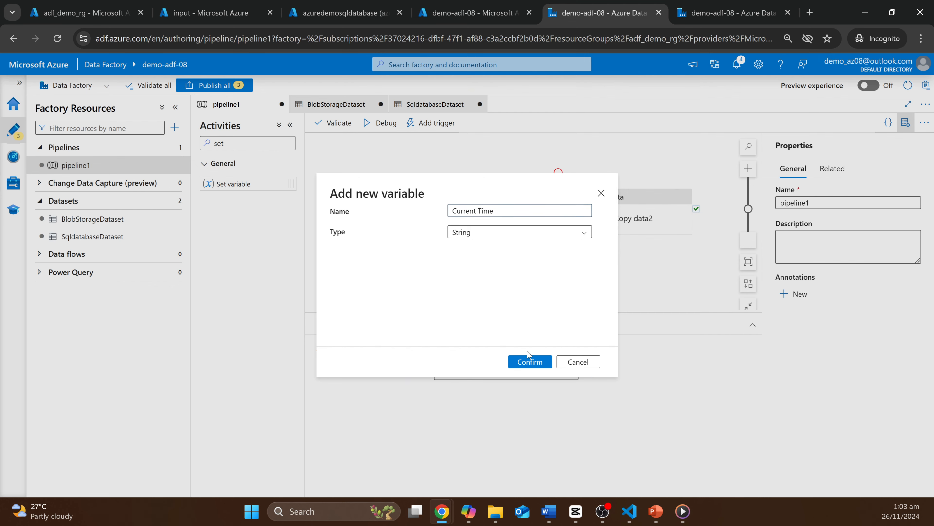
{"action": "left_click", "coordinate": [531, 362]}
{"action": "left_click", "coordinate": [508, 405]}
{"action": "left_click", "coordinate": [504, 429]}
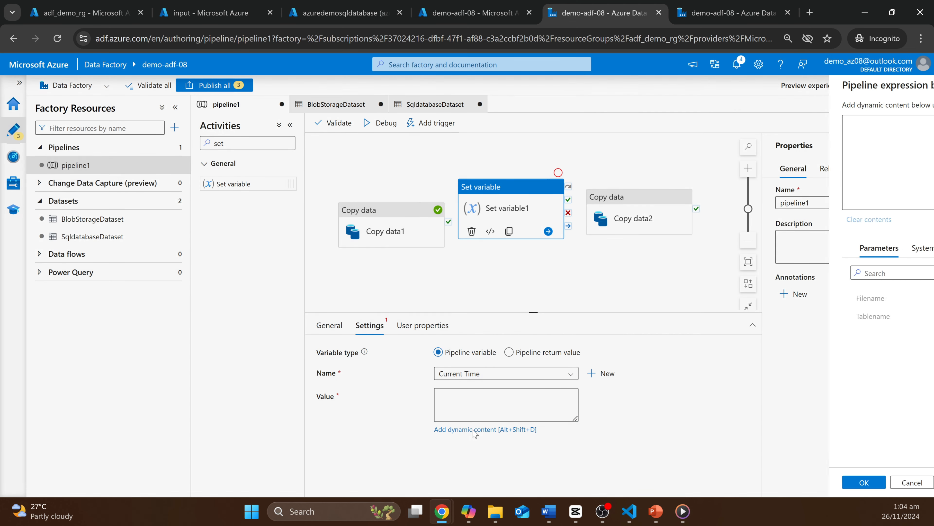
{"action": "left_click", "coordinate": [756, 249]}
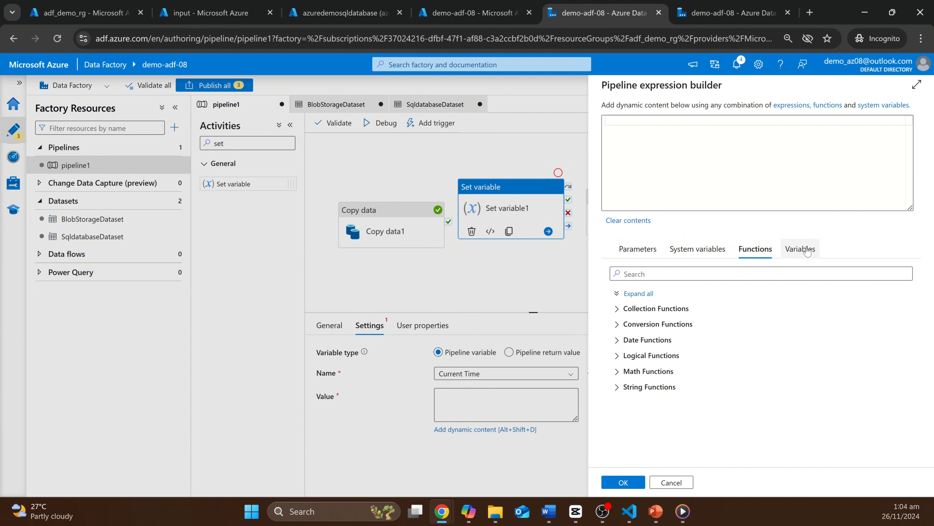
{"action": "left_click", "coordinate": [674, 340]}
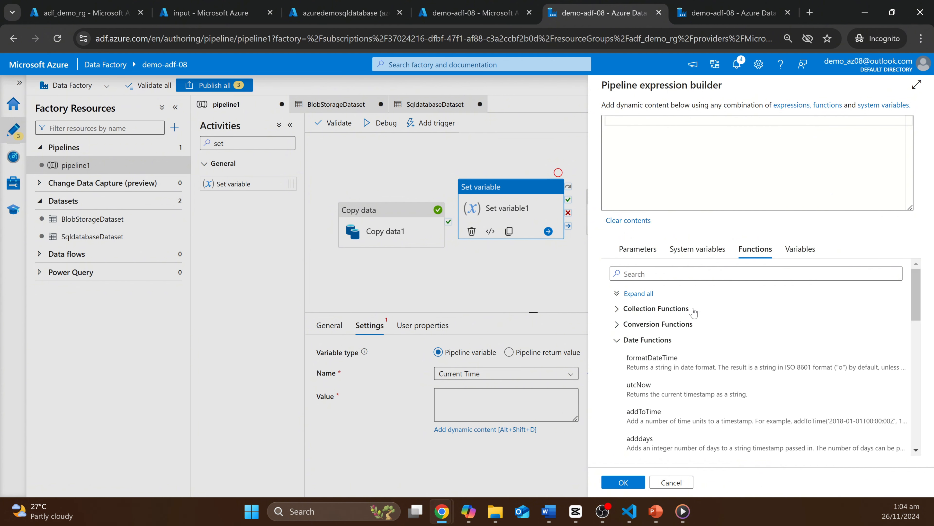
{"action": "scroll", "coordinate": [696, 314], "scroll_direction": "down", "scroll_amount": 3}
{"action": "scroll", "coordinate": [699, 316], "scroll_direction": "down", "scroll_amount": 5}
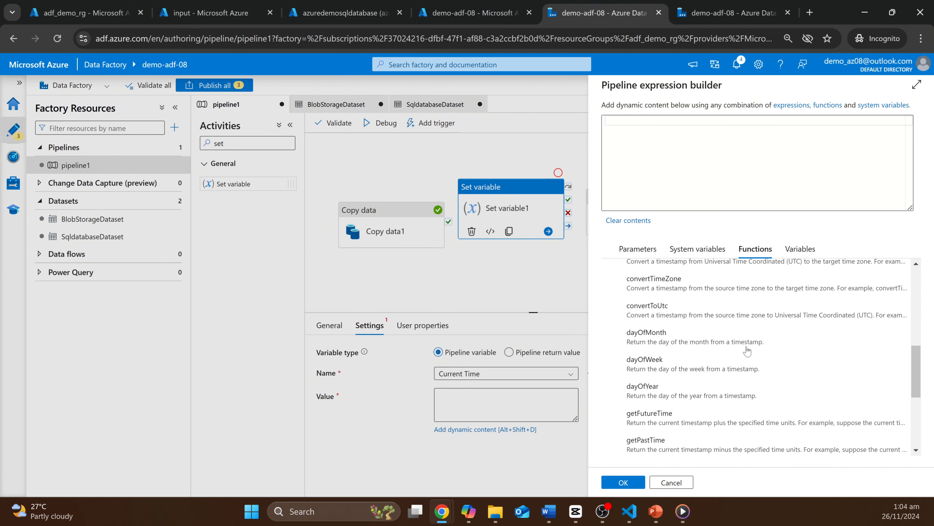
{"action": "scroll", "coordinate": [735, 331], "scroll_direction": "up", "scroll_amount": 5}
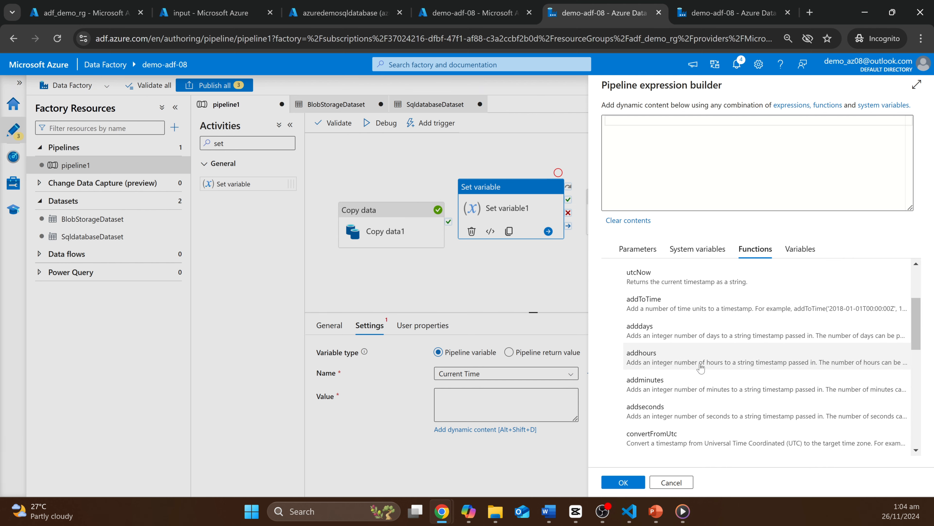
{"action": "scroll", "coordinate": [699, 342], "scroll_direction": "up", "scroll_amount": 2}
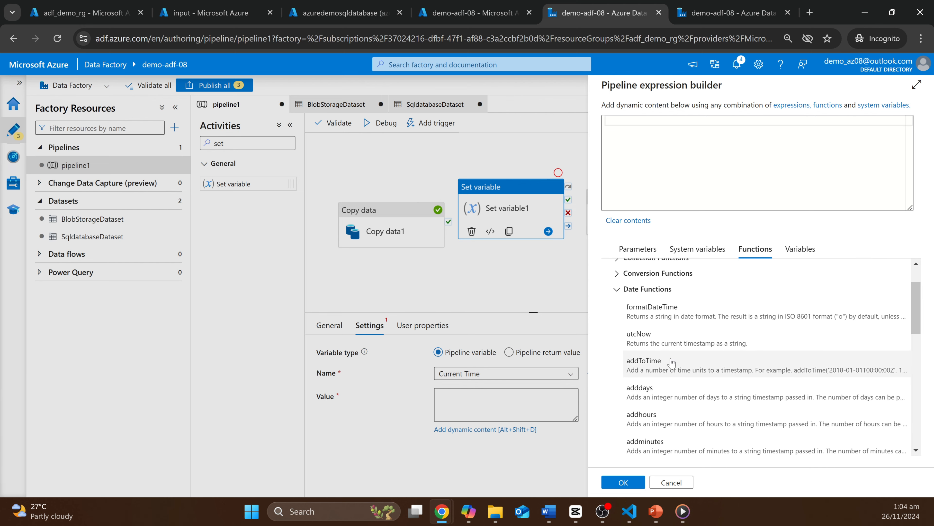
{"action": "left_click", "coordinate": [664, 332]}
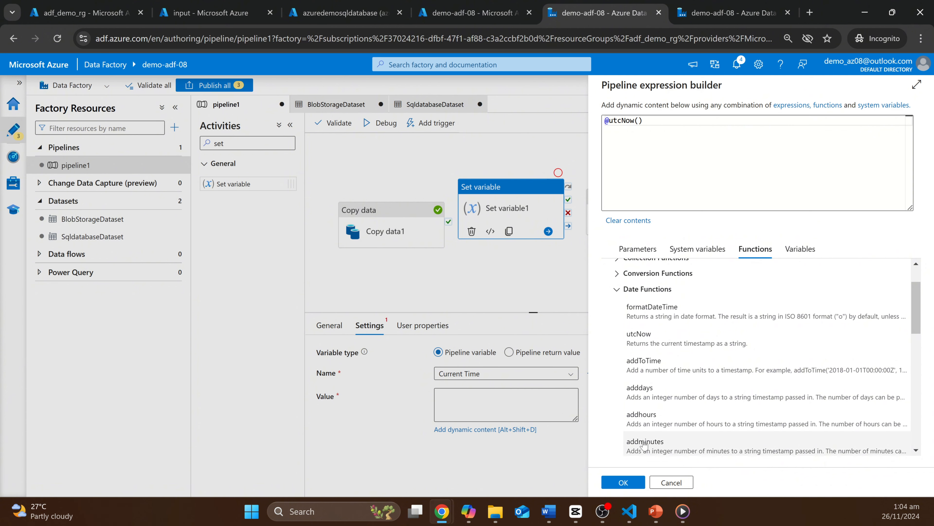
{"action": "left_click", "coordinate": [623, 482]}
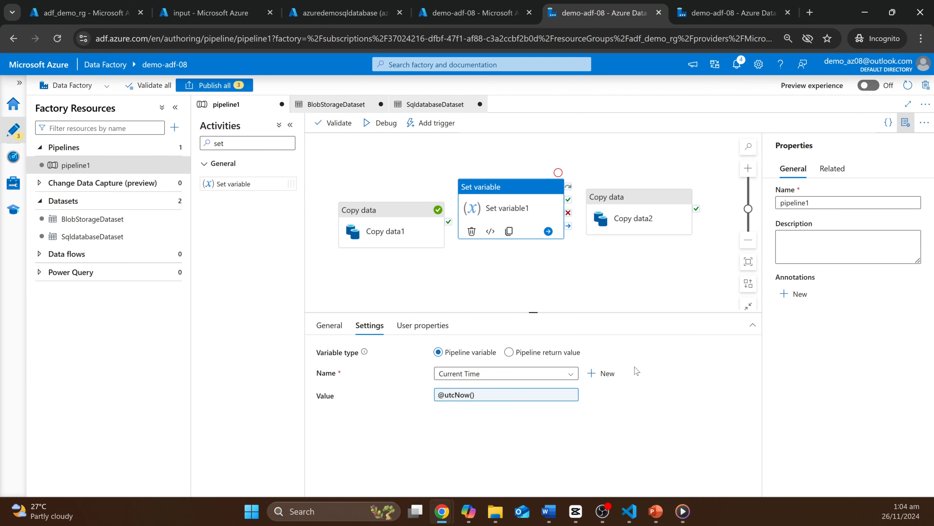
- Link Copy data1 to Set variable1 and Set variable1 to Copy data2 on success, and align Copy data1 with them
{"action": "left_click_drag", "start_coordinate": [447, 222], "coordinate": [478, 211]}
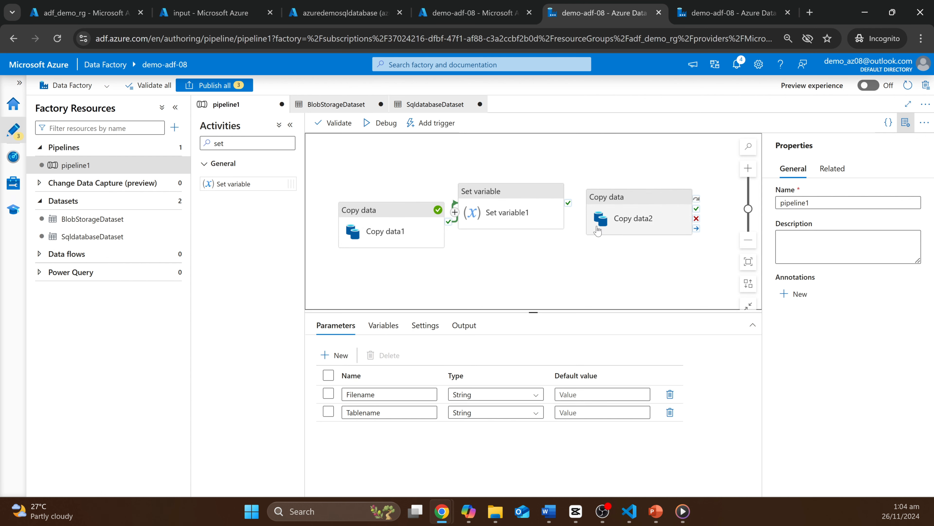
{"action": "left_click_drag", "start_coordinate": [568, 203], "coordinate": [587, 218]}
{"action": "left_click_drag", "start_coordinate": [386, 232], "coordinate": [381, 217]}
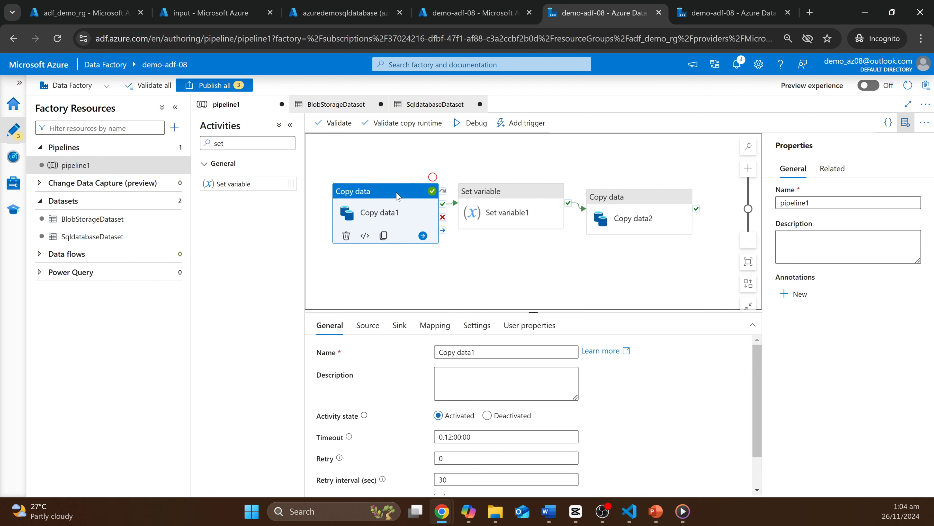
{"action": "left_click", "coordinate": [626, 210]}
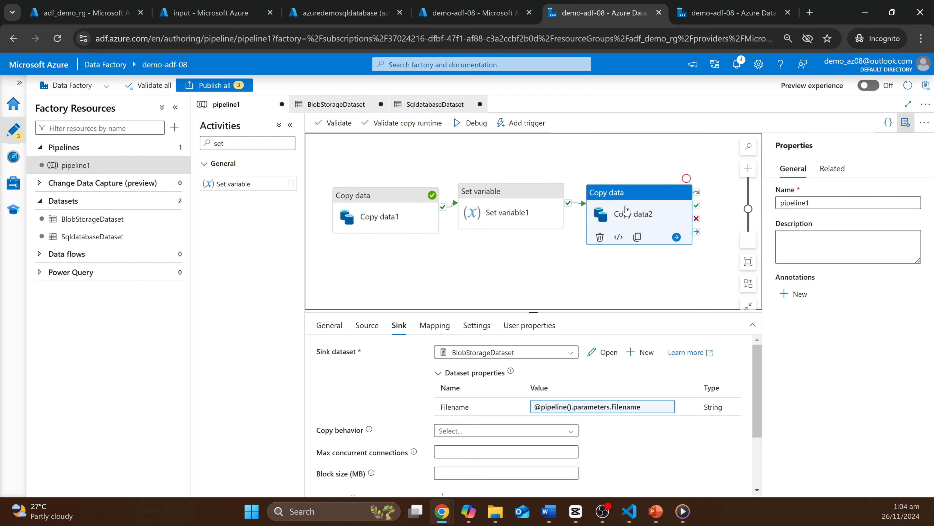
{"action": "left_click", "coordinate": [591, 407]}
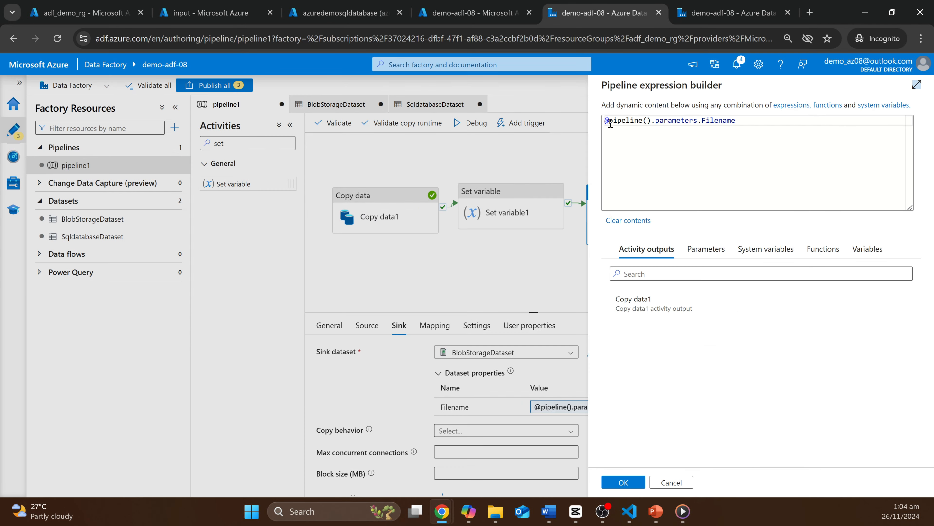
{"action": "type", "text": "concat("}
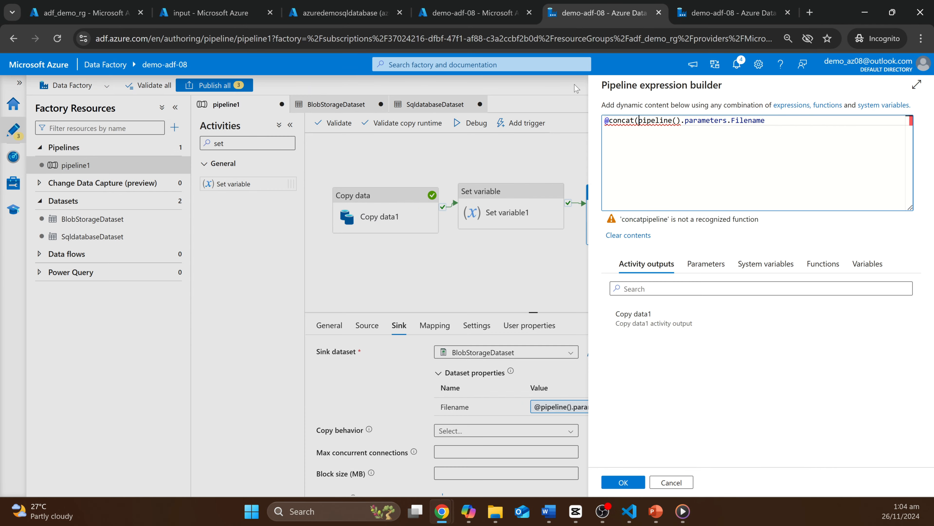
{"action": "left_click", "coordinate": [842, 122]}
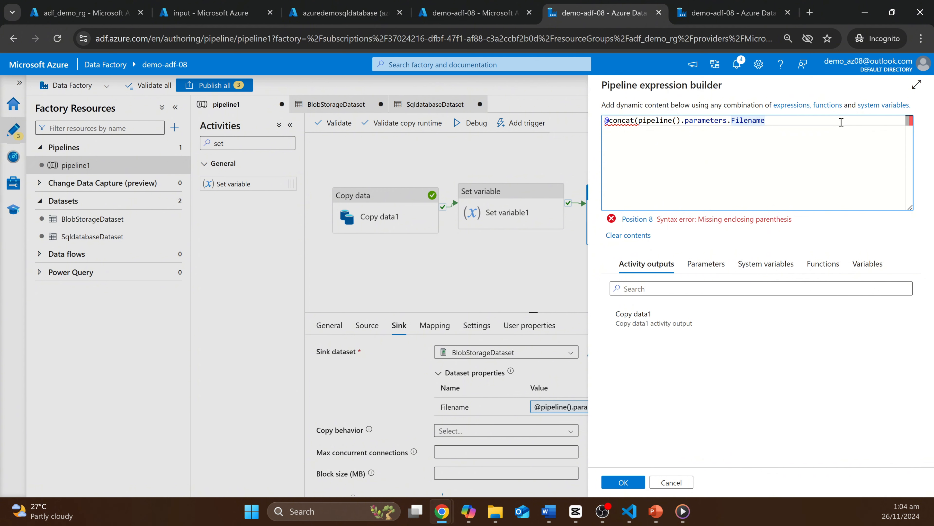
{"action": "type", "text": ",'_exported"}
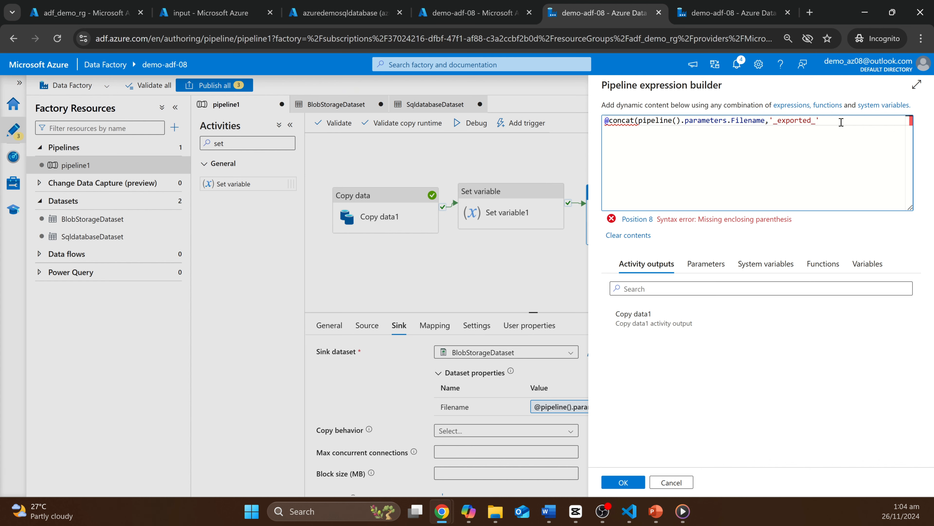
{"action": "type", "text": "_',"}
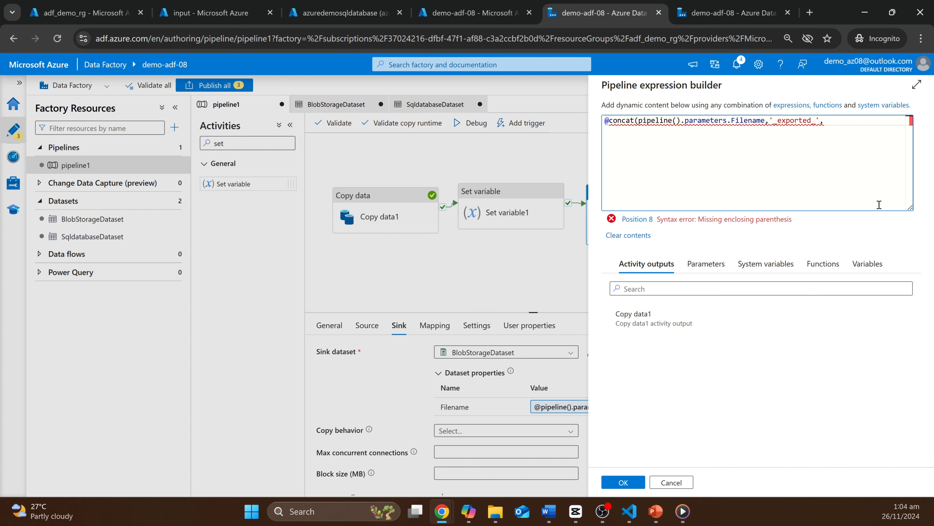
{"action": "left_click", "coordinate": [876, 274]}
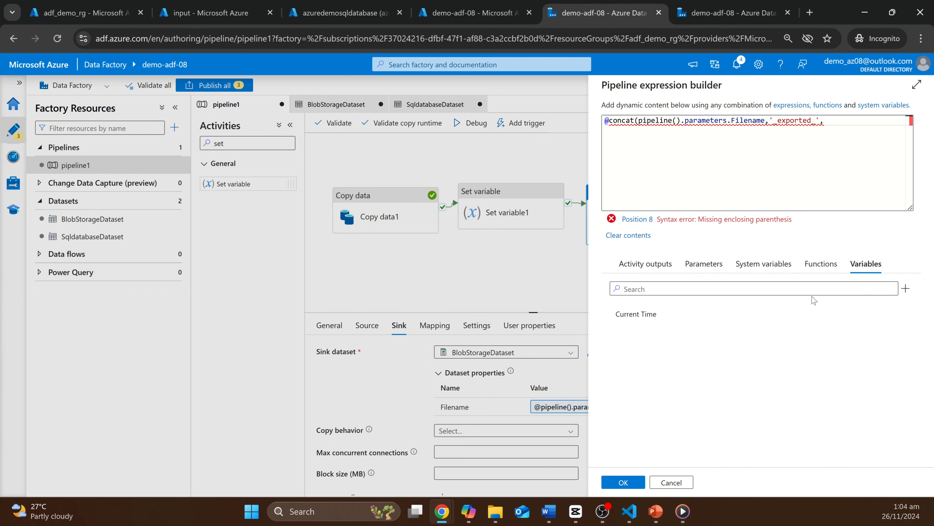
{"action": "left_click", "coordinate": [811, 313]}
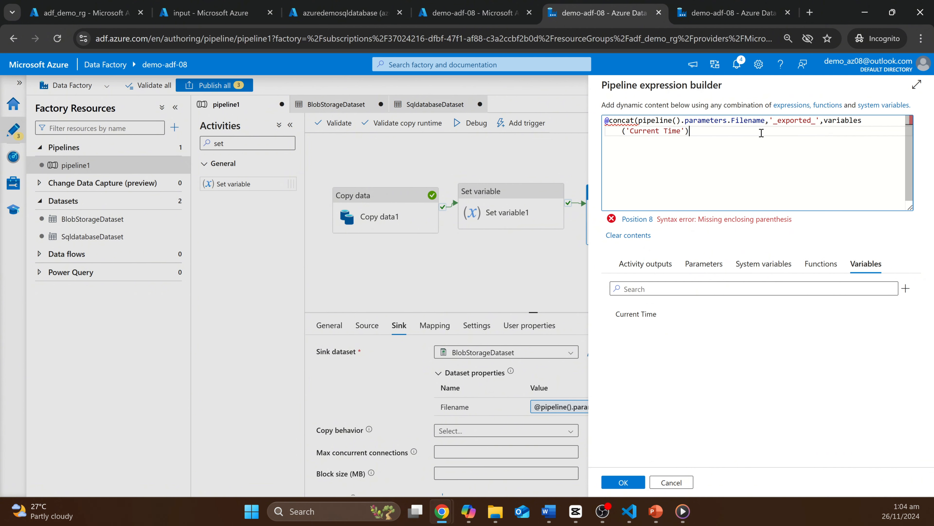
{"action": "type", "text": ",'.csv')"}
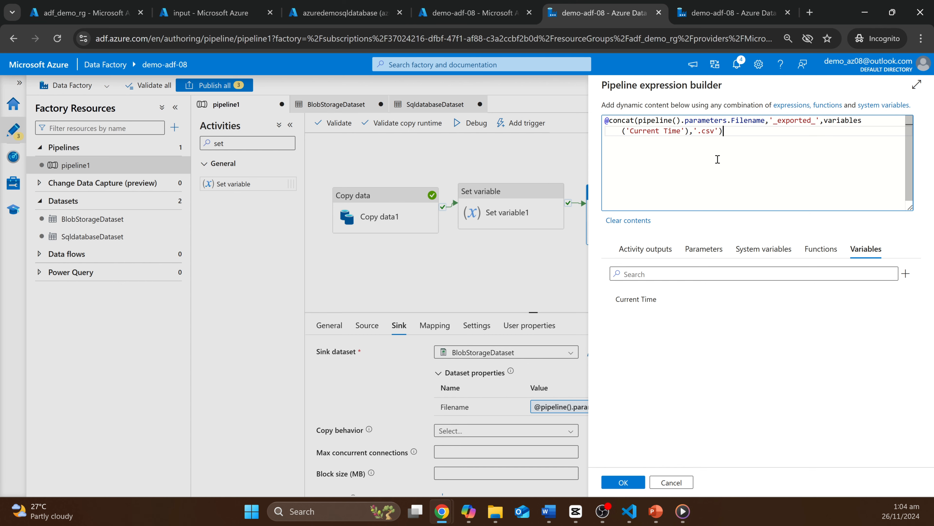
{"action": "left_click", "coordinate": [623, 482]}
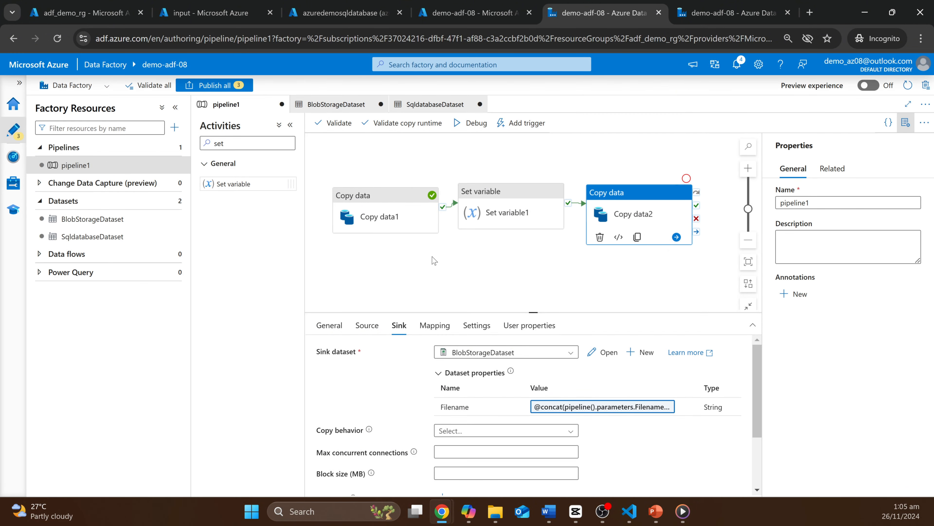
{"action": "left_click", "coordinate": [383, 213]}
{"action": "left_click", "coordinate": [368, 325]}
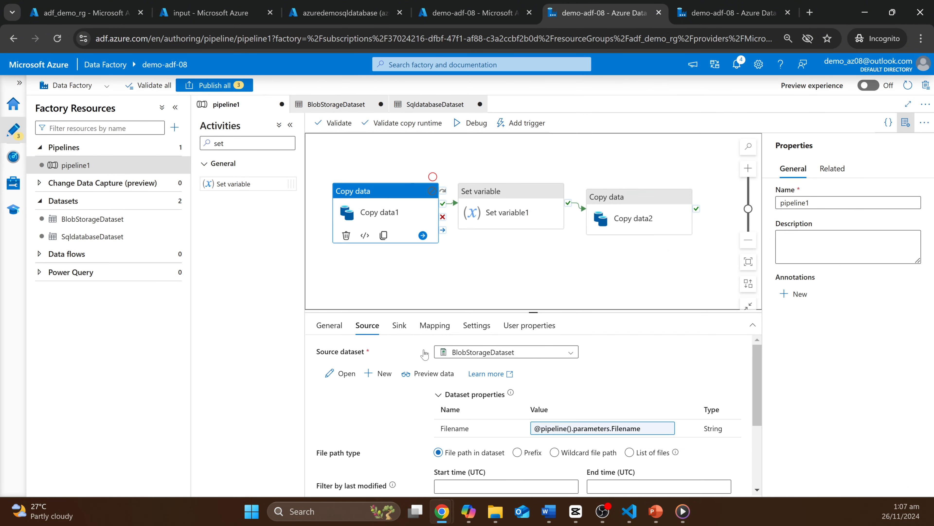
{"action": "left_click", "coordinate": [602, 428]}
{"action": "left_click", "coordinate": [555, 440]}
{"action": "left_click", "coordinate": [610, 121]}
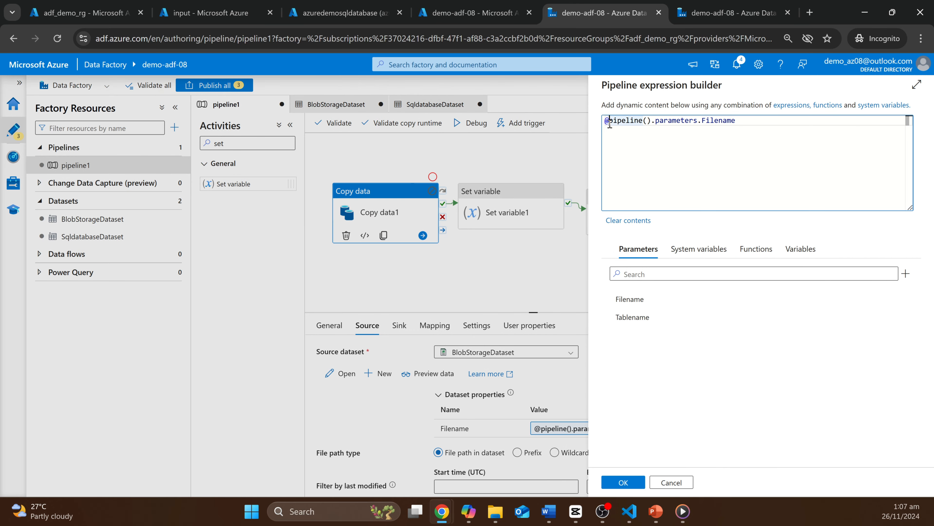
{"action": "type", "text": "("}
{"action": "left_click", "coordinate": [762, 134]}
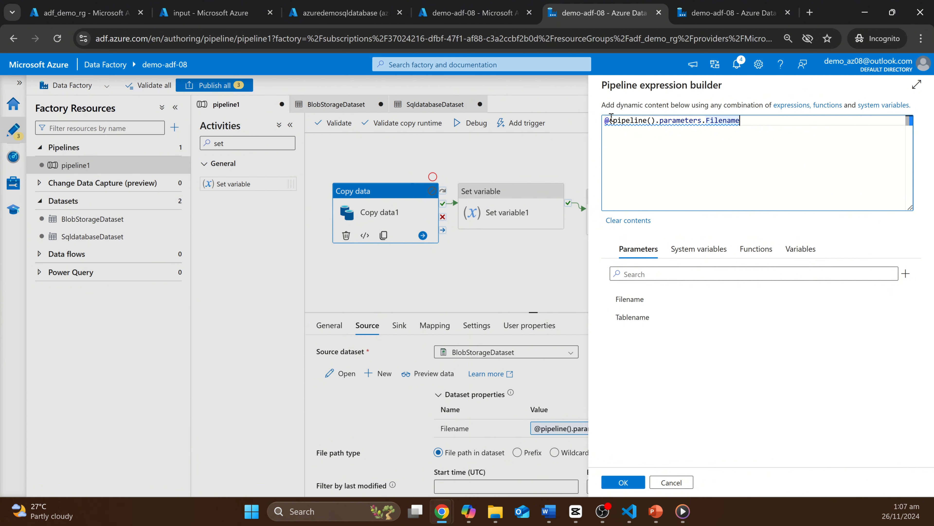
{"action": "left_click", "coordinate": [610, 121]}
{"action": "type", "text": "concat("}
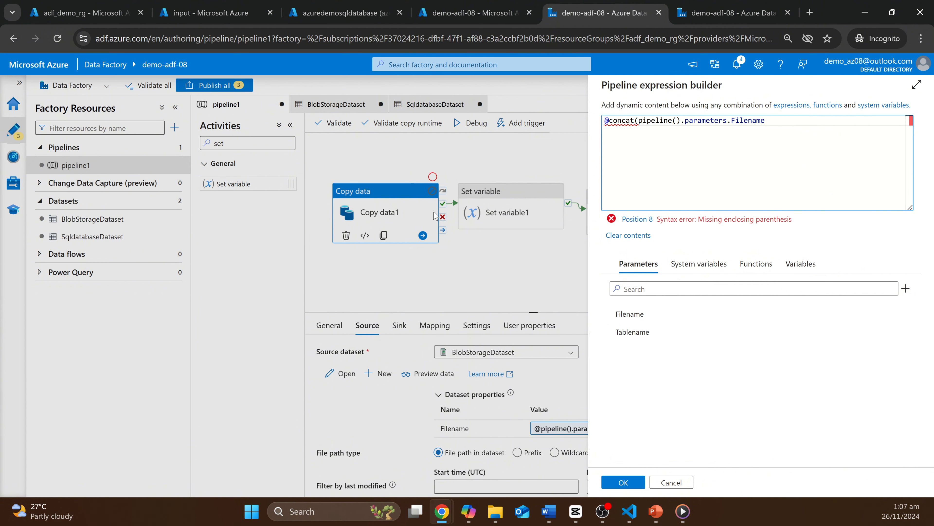
{"action": "left_click", "coordinate": [794, 125]}
{"action": "type", "text": ",."}
{"action": "type", "text": "'.cs"}
{"action": "type", "text": "v')"}
{"action": "left_click", "coordinate": [623, 483]}
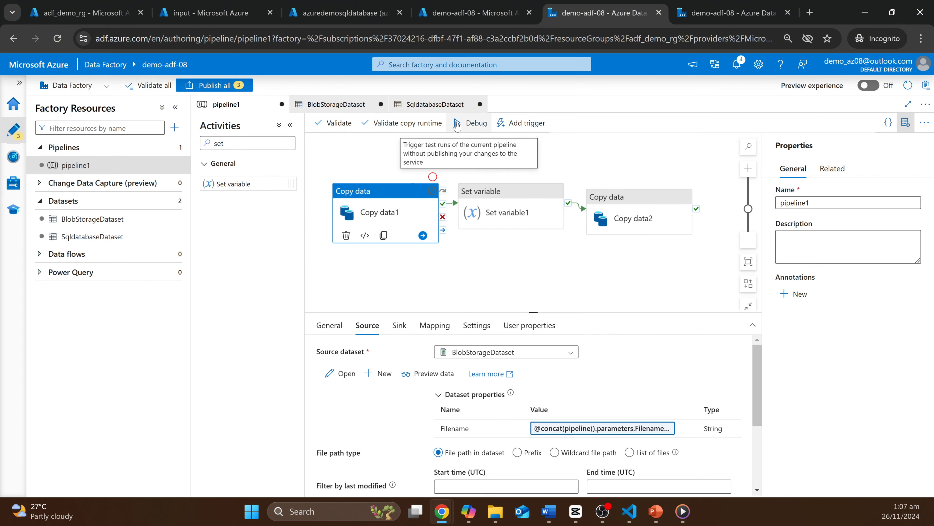
- Start a debug run of pipeline1 with Filename set to Taxi and the taxi table's name entered as Tablename
{"action": "left_click", "coordinate": [457, 124]}
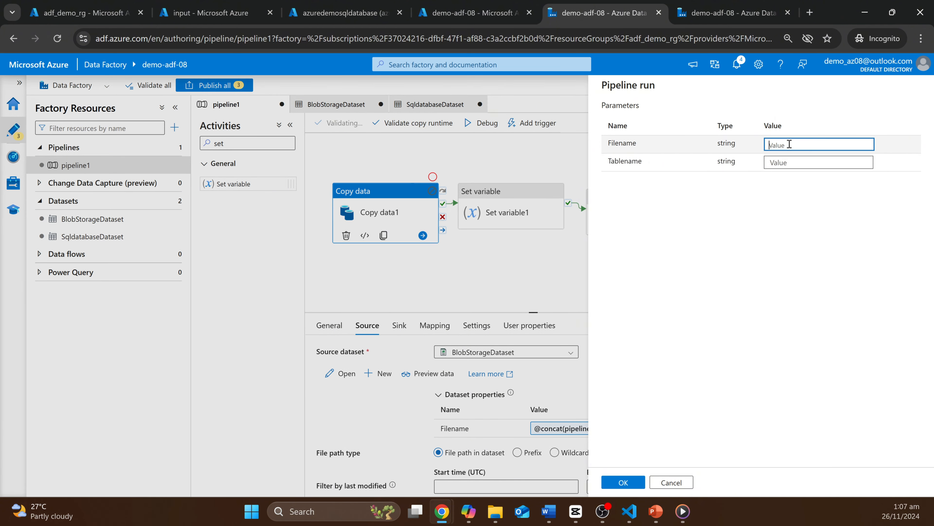
{"action": "type", "text": "Taxi"}
{"action": "key", "text": "Tab"}
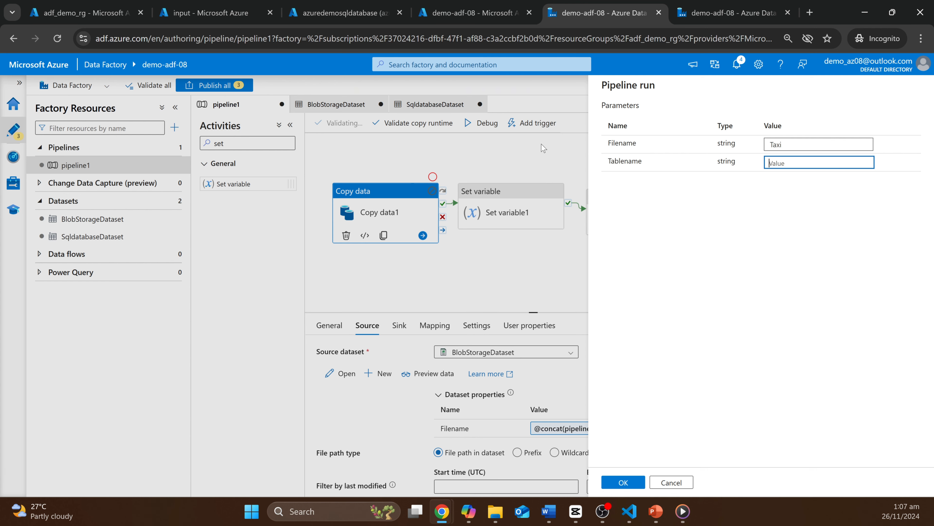
{"action": "type", "text": "tax"}
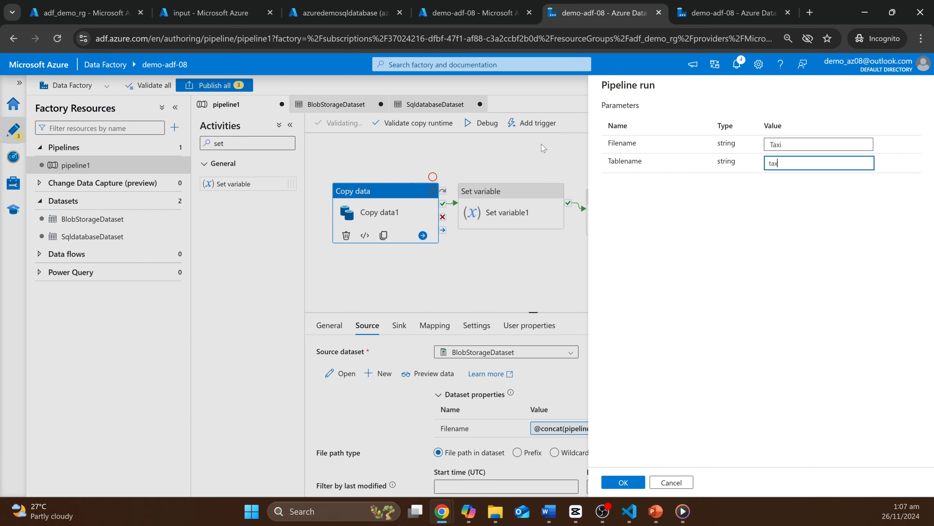
{"action": "key", "text": "BackSpace"}
{"action": "key", "text": "BackSpace"}
{"action": "key", "text": "BackSpace"}
{"action": "type", "text": "T"}
{"action": "left_click", "coordinate": [623, 482]}
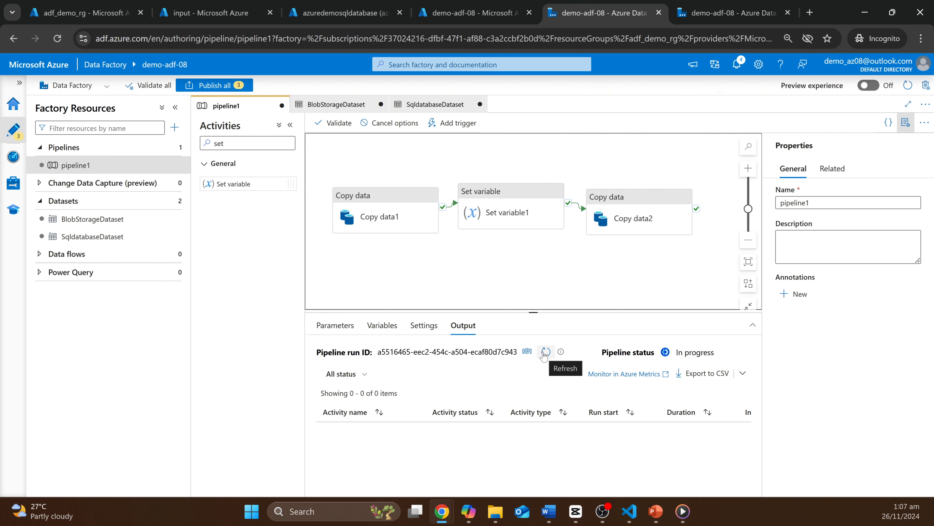
- Refresh the debug run's output and inspect the copy details of the Copy data2 activity
{"action": "left_click", "coordinate": [545, 352]}
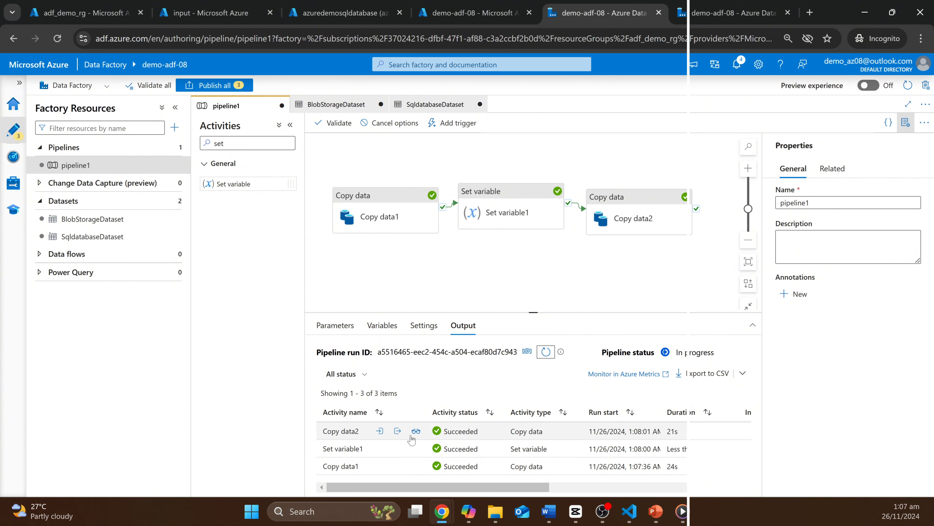
{"action": "left_click", "coordinate": [414, 432]}
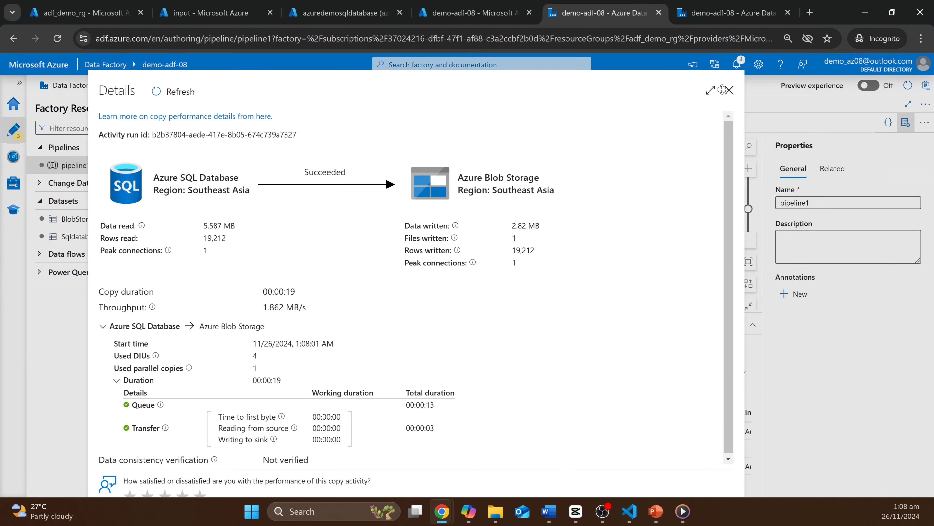
{"action": "left_click", "coordinate": [729, 90]}
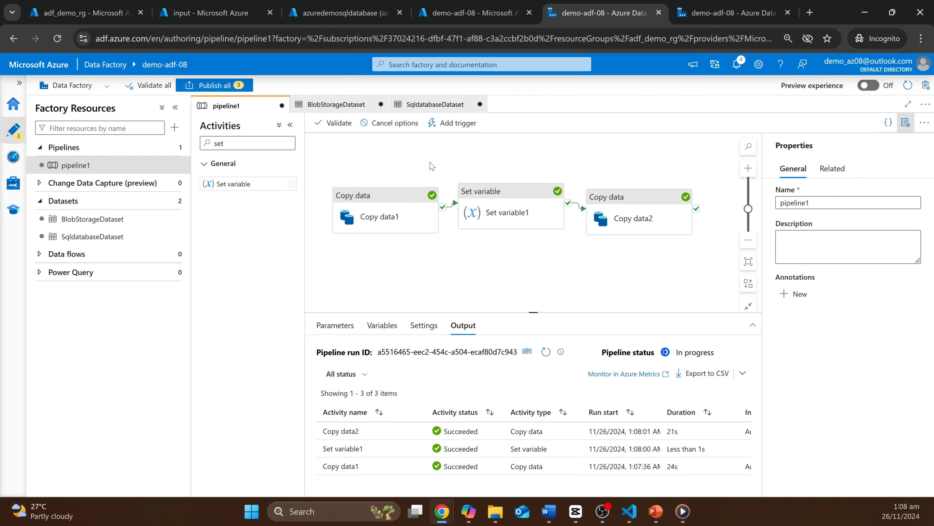
- Refresh the input blob container to check for the exported Taxi file, and return to the Data Factory pipeline
{"action": "left_click", "coordinate": [206, 13]}
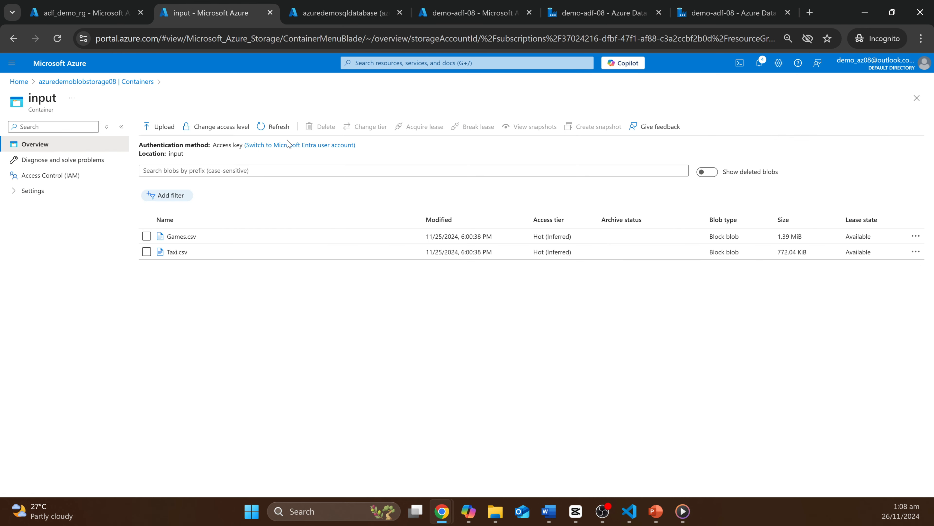
{"action": "left_click", "coordinate": [274, 126]}
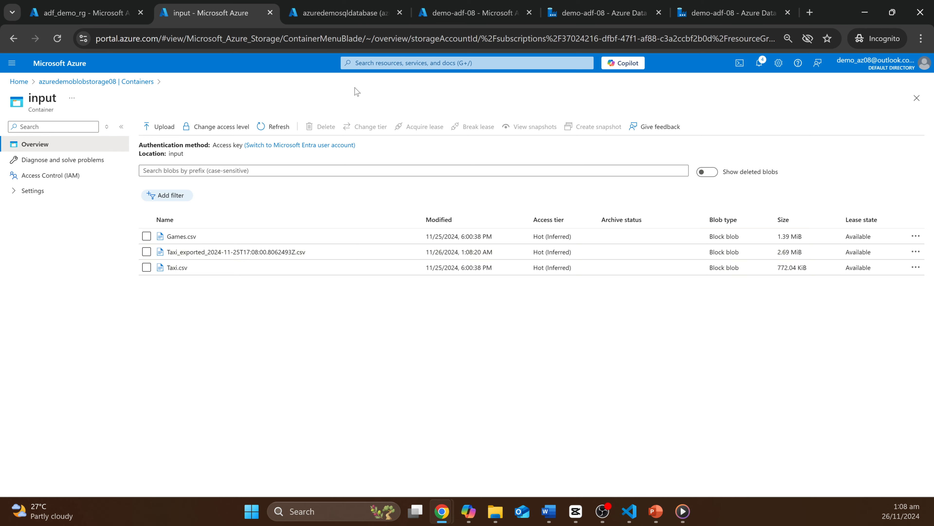
{"action": "left_click", "coordinate": [493, 4]}
{"action": "left_click", "coordinate": [600, 12]}
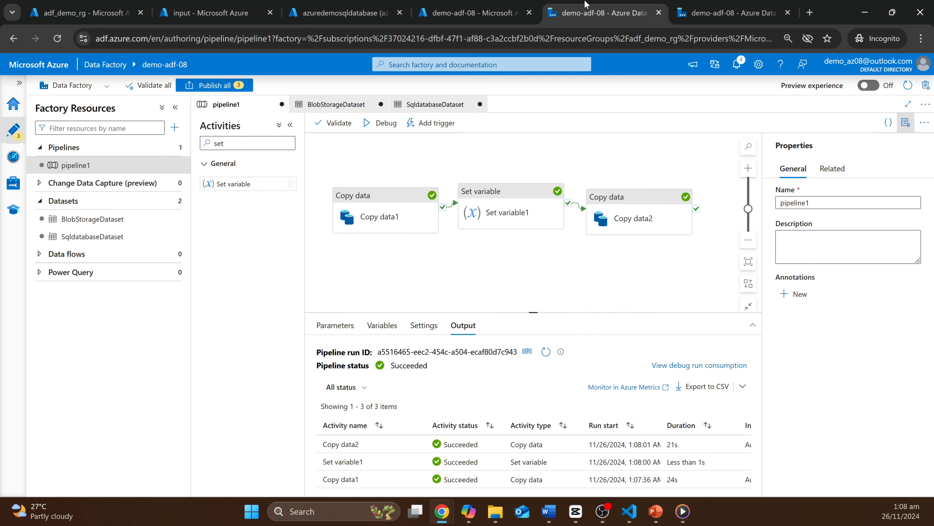